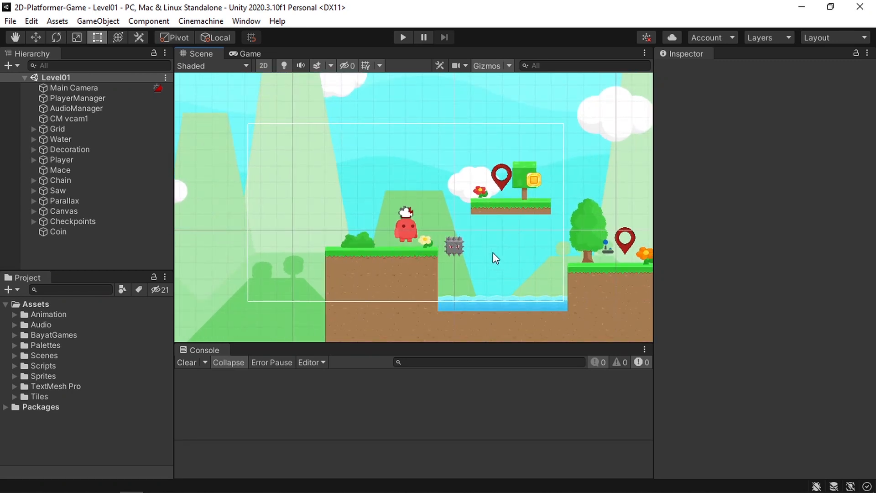
pyautogui.moveTo(495, 255); pyautogui.dragTo(497, 231, button='middle')
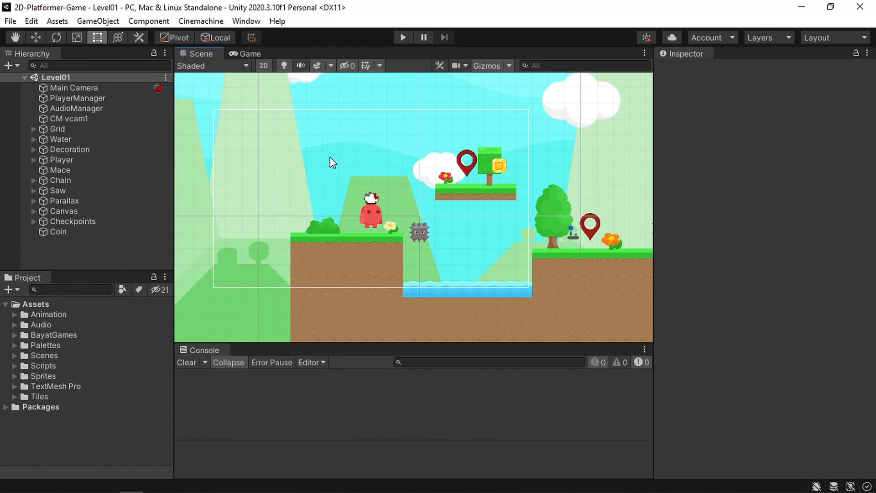
pyautogui.scroll(-2, 377, 212)
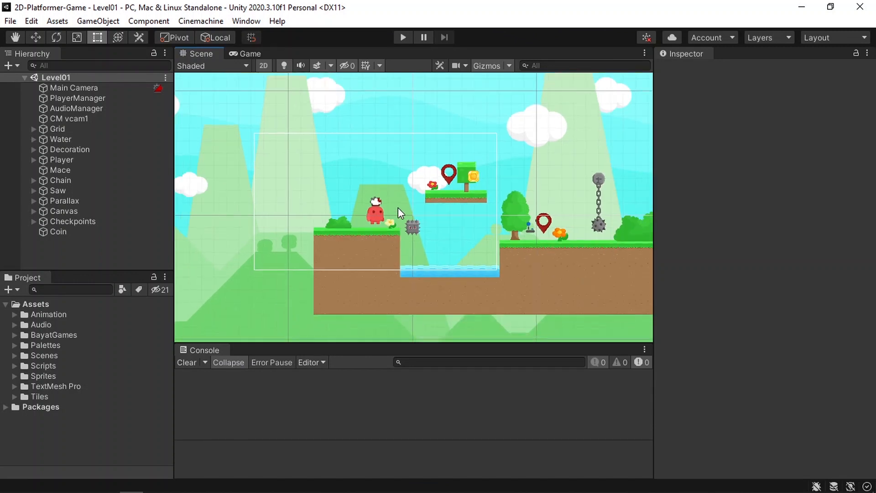
pyautogui.moveTo(401, 212)
pyautogui.mouseDown(button='middle')
pyautogui.moveTo(333, 216)
pyautogui.moveTo(331, 226)
pyautogui.moveTo(398, 212)
pyautogui.mouseUp(button='middle')
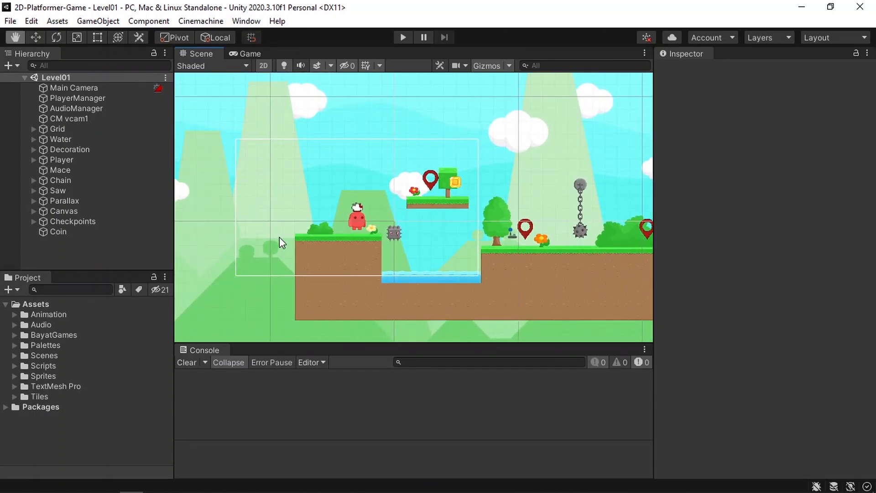
# - Create a new scene named Menu in the Scenes folder and open it
pyautogui.click(13, 356)
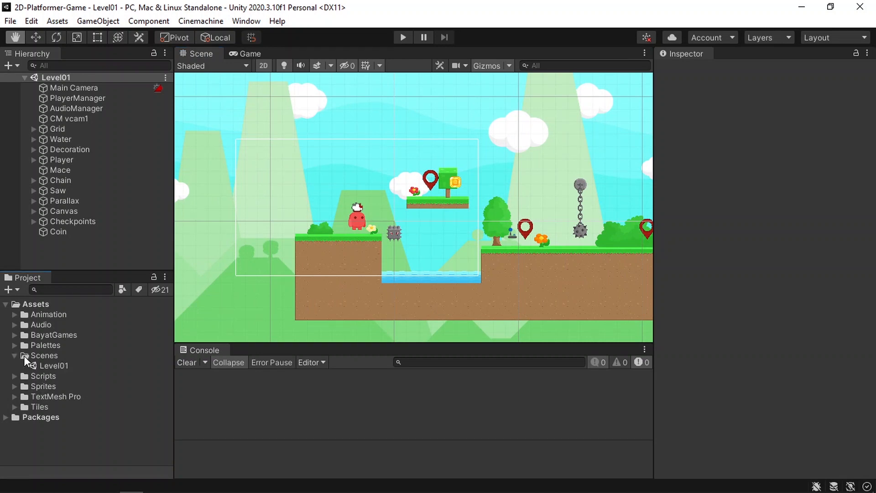
pyautogui.click(47, 365)
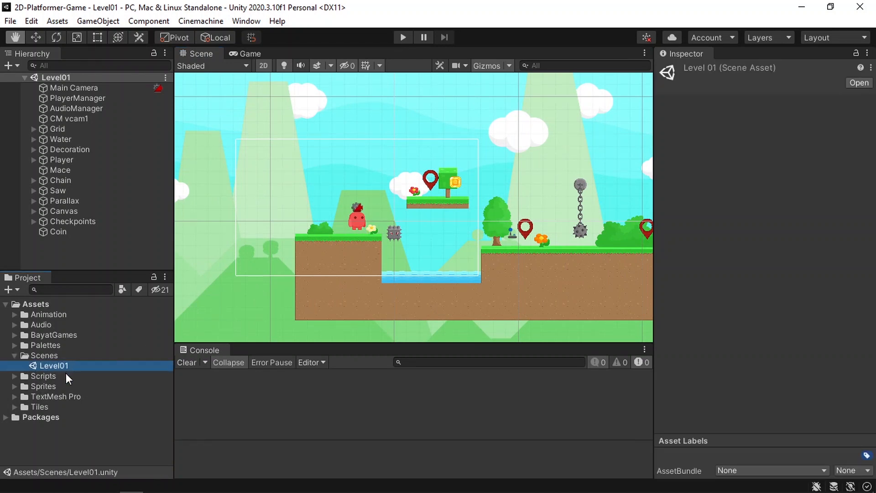
pyautogui.click(58, 360)
pyautogui.rightClick(50, 355)
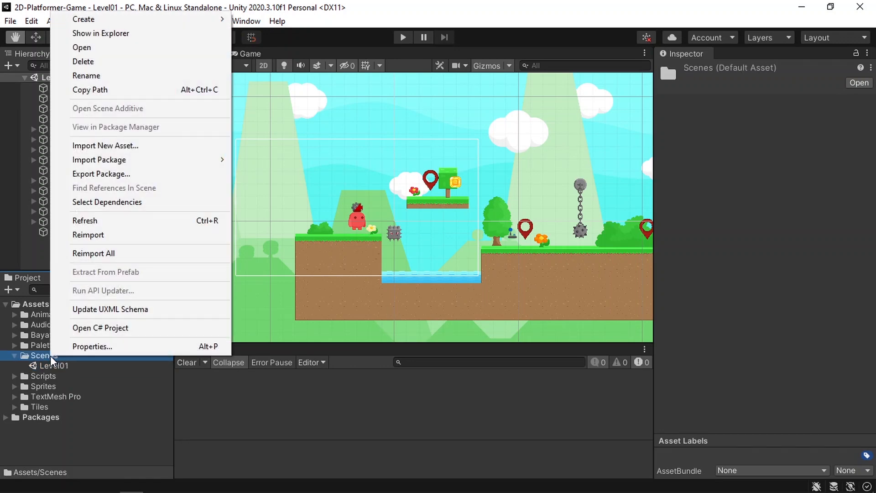
pyautogui.moveTo(192, 23)
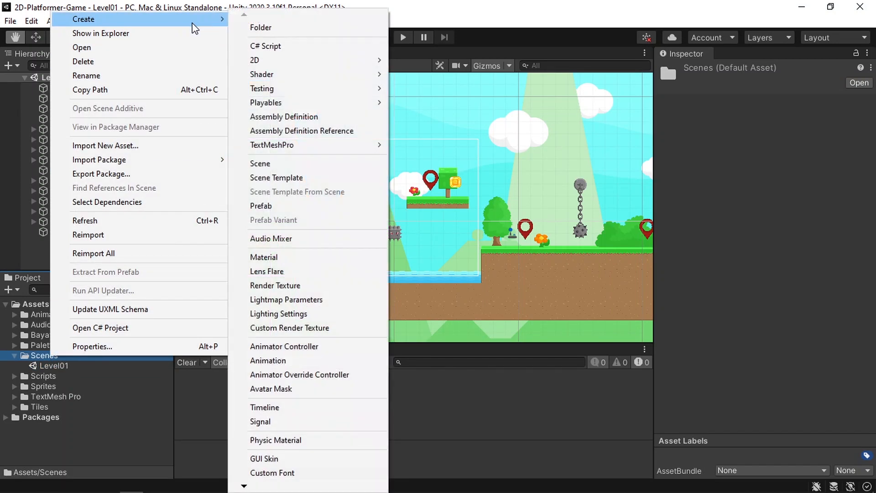
pyautogui.click(299, 163)
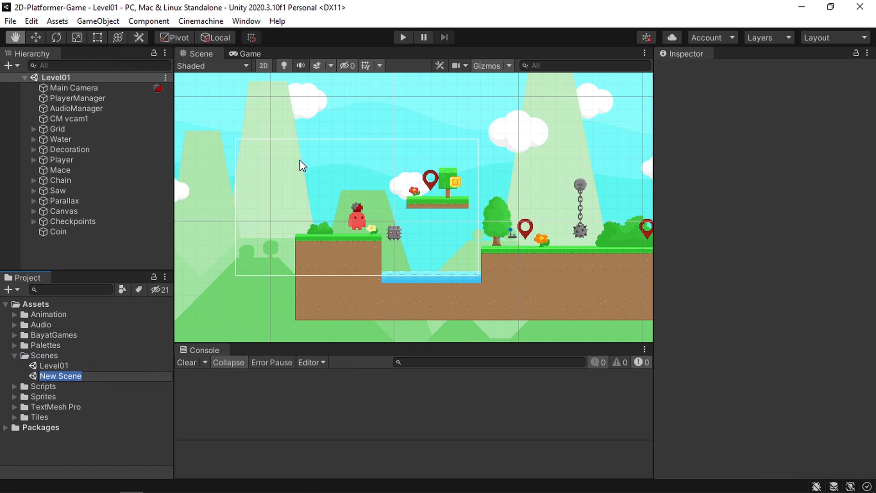
pyautogui.write('Menu')
pyautogui.press('Return')
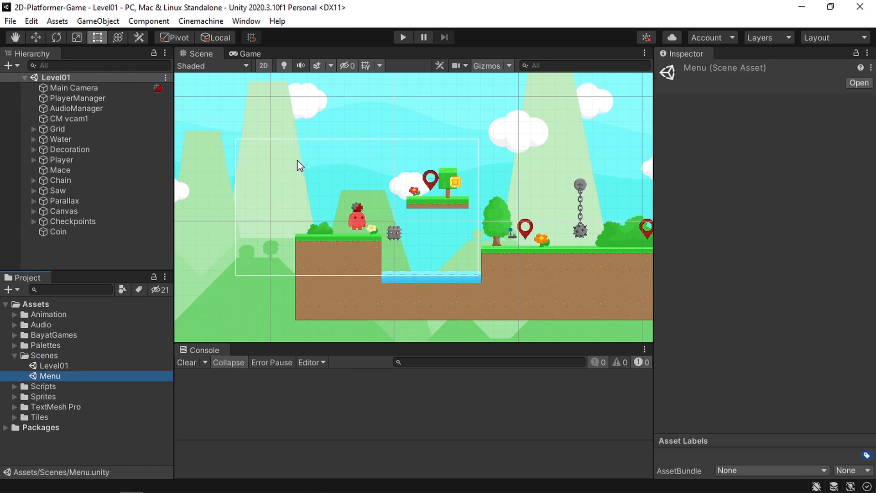
pyautogui.doubleClick(60, 377)
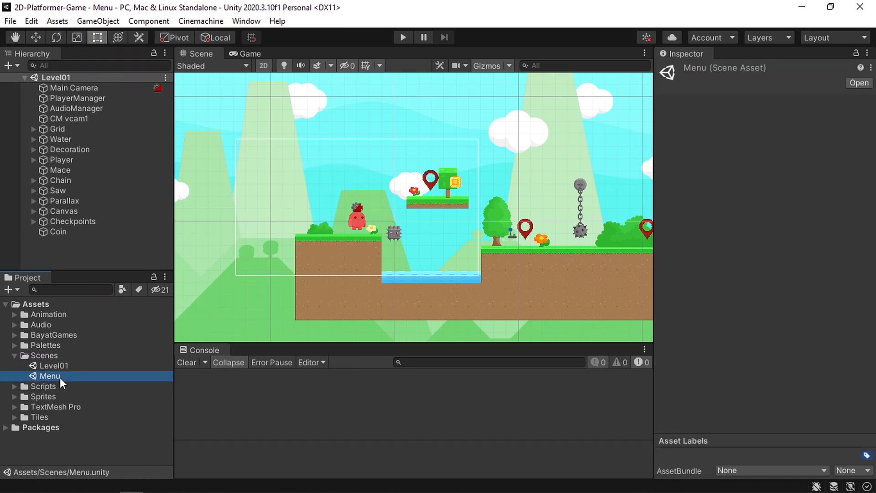
# - Add the 1920x1080 Background sprite from the Free Platform Game Assets backgrounds to the Menu scene
pyautogui.click(247, 54)
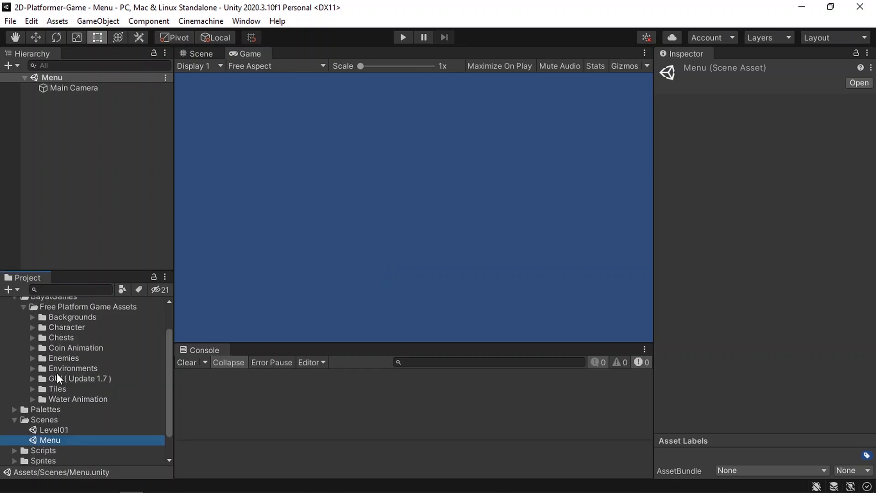
pyautogui.click(32, 317)
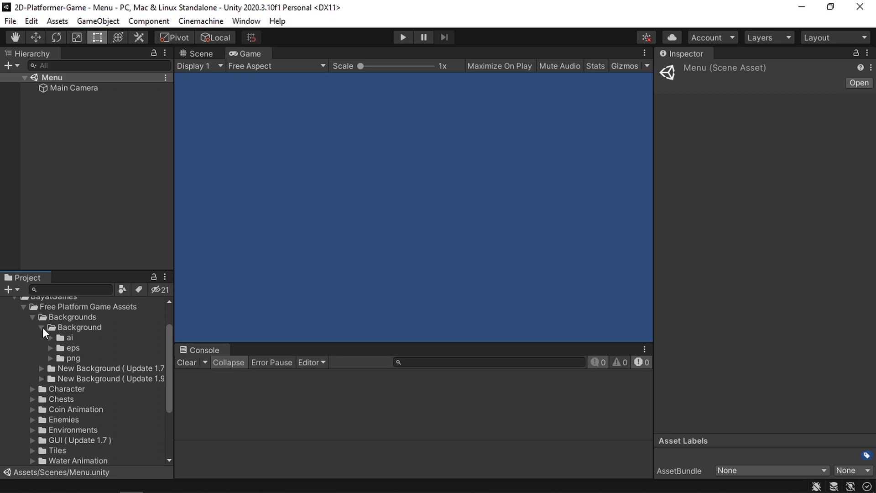
pyautogui.click(51, 357)
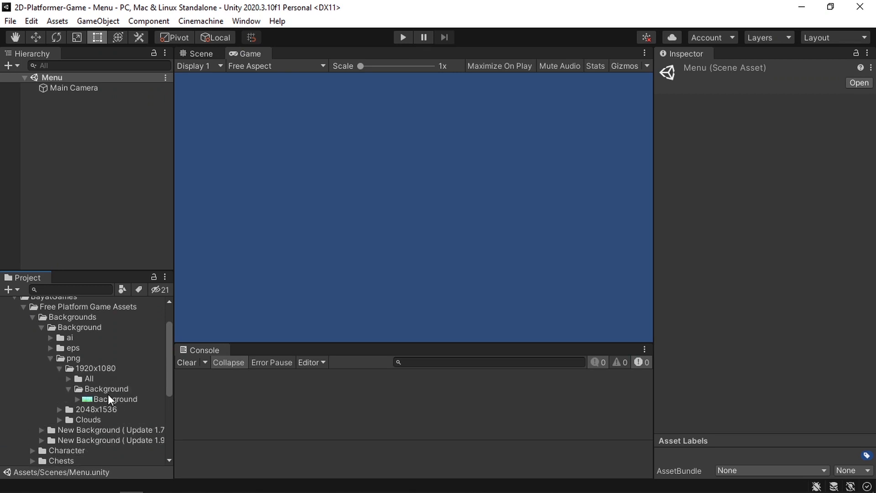
pyautogui.moveTo(114, 399); pyautogui.dragTo(69, 235)
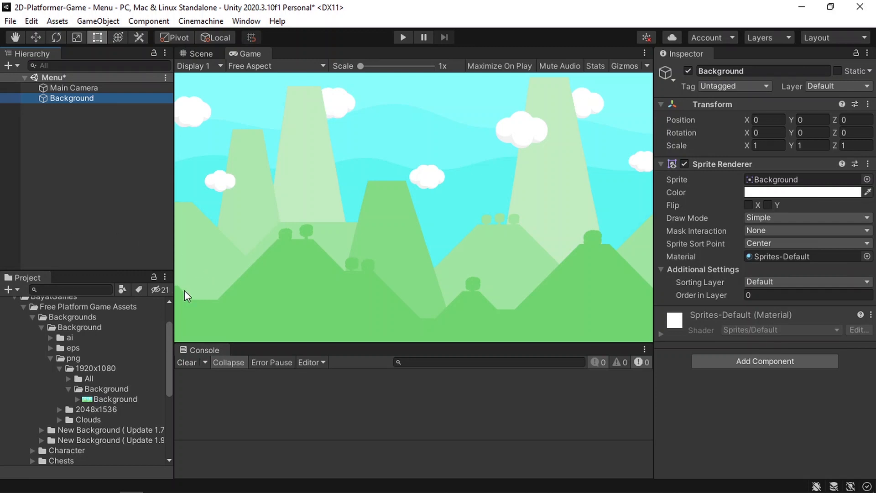
# - Create a rectangular Tilemap in the Menu scene
pyautogui.click(202, 54)
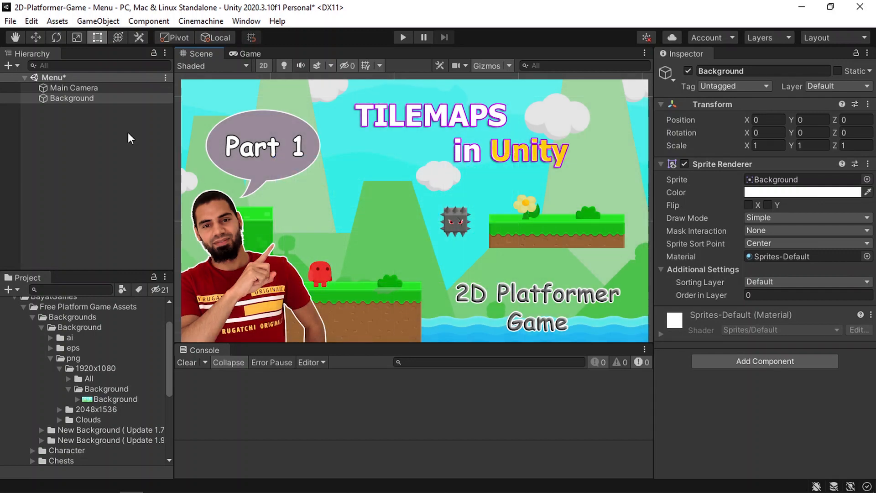
pyautogui.rightClick(56, 132)
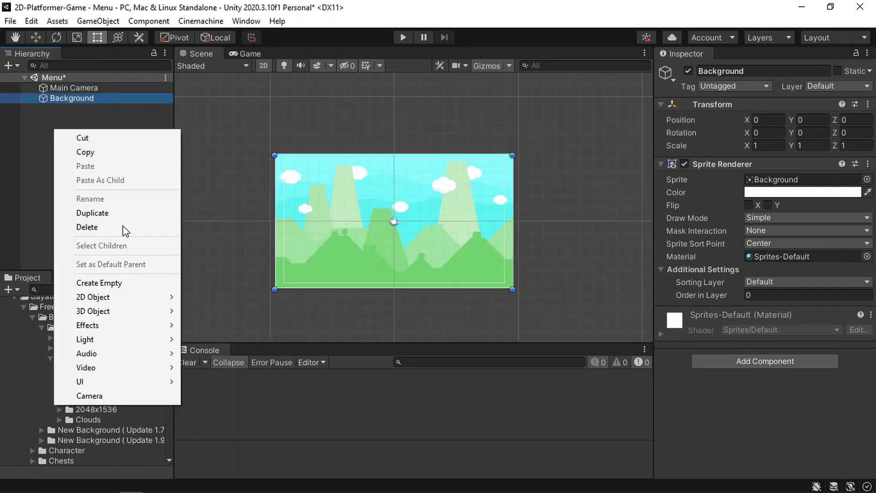
pyautogui.moveTo(150, 297)
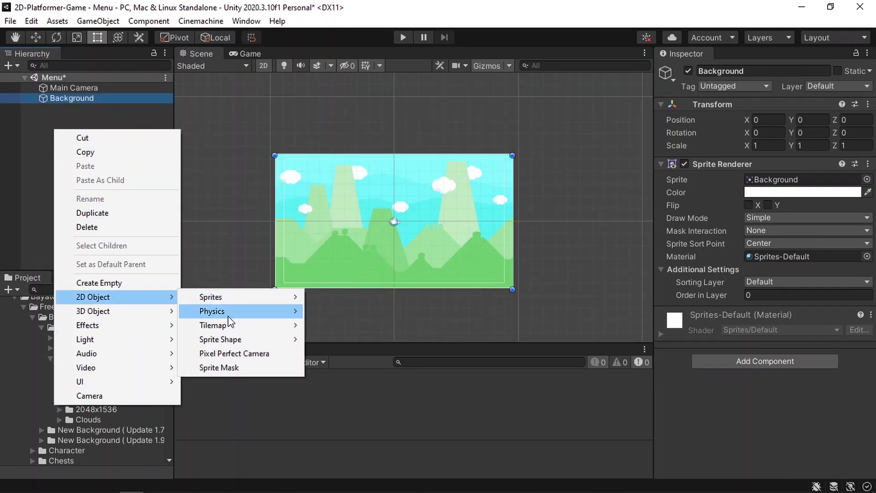
pyautogui.moveTo(229, 324)
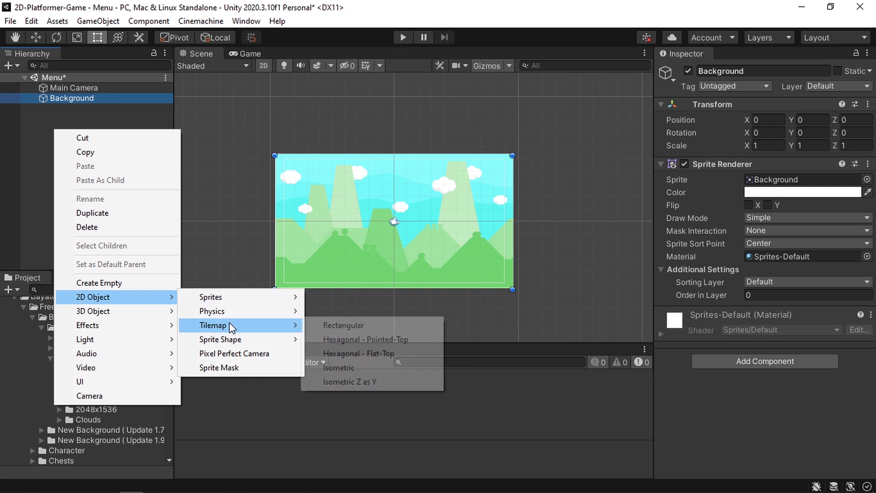
pyautogui.click(344, 325)
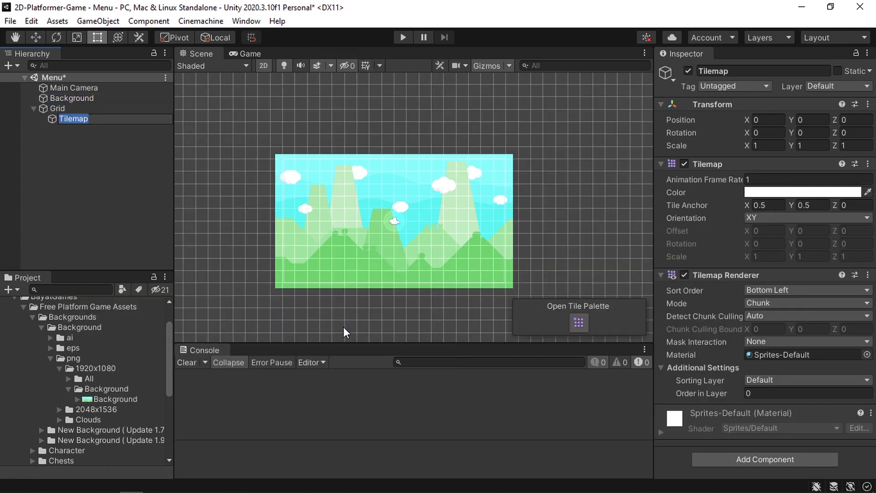
# - Open the Tile Palette and paint a row of GrassPalette grass-top tiles across the full width of the background's lower part
pyautogui.click(579, 323)
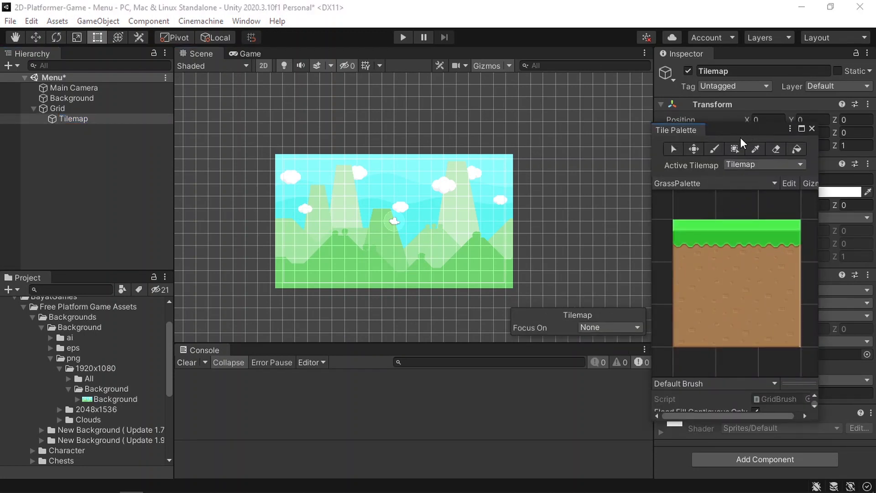
pyautogui.moveTo(738, 136); pyautogui.dragTo(642, 97)
pyautogui.scroll(2, 411, 210)
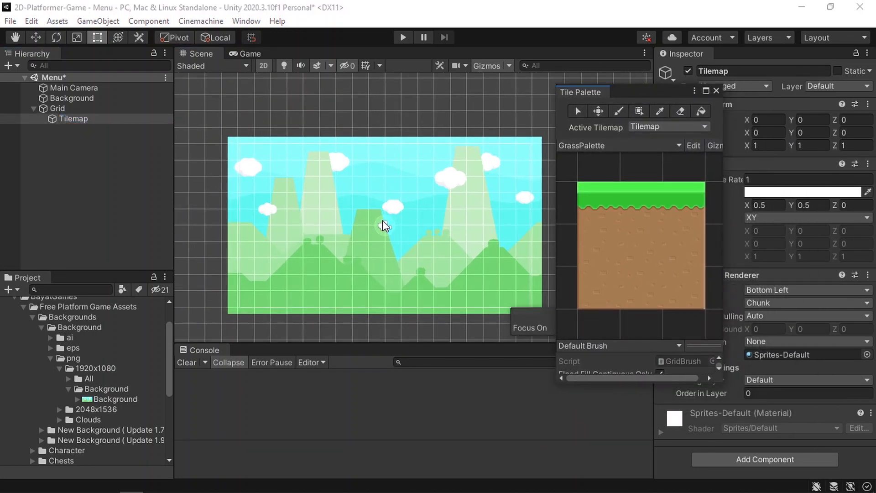
pyautogui.click(637, 208)
pyautogui.click(280, 267)
pyautogui.moveTo(333, 268); pyautogui.dragTo(377, 268)
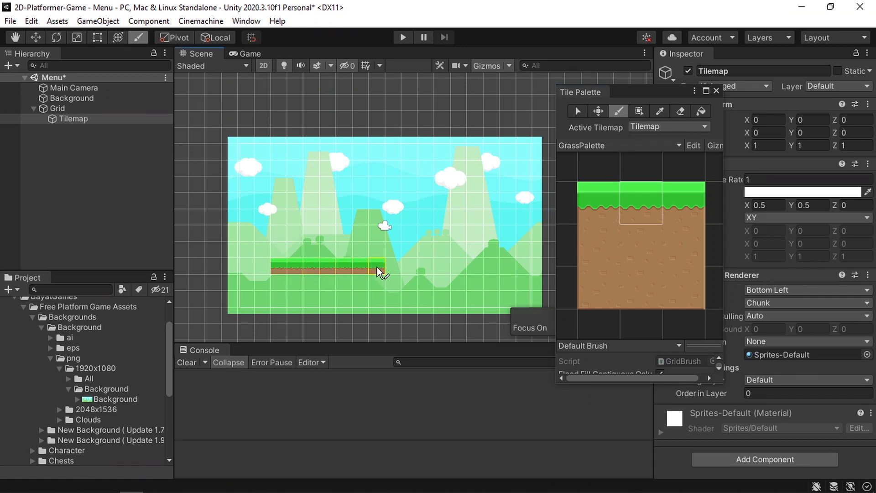
pyautogui.moveTo(508, 271)
pyautogui.mouseDown()
pyautogui.moveTo(264, 265)
pyautogui.moveTo(530, 266)
pyautogui.mouseUp()
pyautogui.click(612, 198)
pyautogui.click(230, 266)
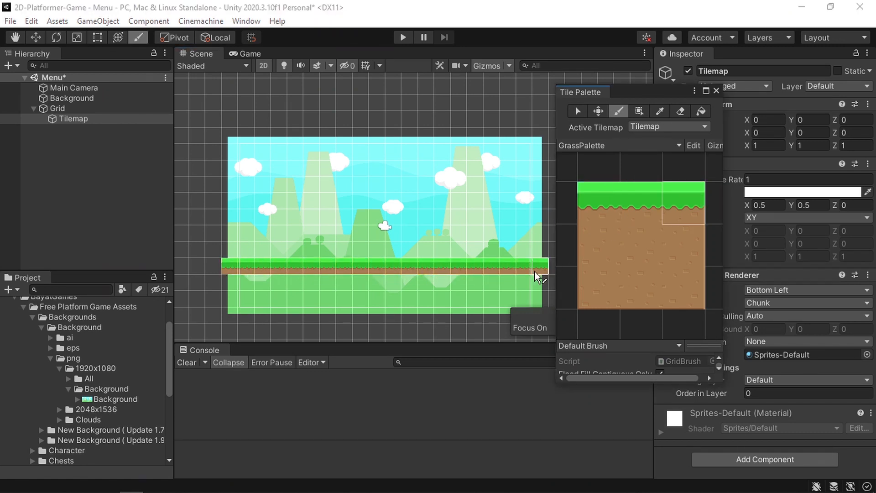
# - Paint two rows of dirt tiles beneath the grass, using the matching edge tiles at both ends
pyautogui.click(646, 236)
pyautogui.moveTo(247, 282)
pyautogui.mouseDown()
pyautogui.moveTo(530, 282)
pyautogui.moveTo(439, 300)
pyautogui.moveTo(229, 297)
pyautogui.mouseUp()
pyautogui.click(600, 243)
pyautogui.click(677, 247)
pyautogui.moveTo(538, 279); pyautogui.dragTo(539, 297)
# - Paint the ground's lowest row with the bottom dirt tiles, placing the matching corner tile at each end
pyautogui.click(677, 289)
pyautogui.moveTo(539, 294); pyautogui.dragTo(467, 210, button='middle')
pyautogui.scroll(1, 470, 228)
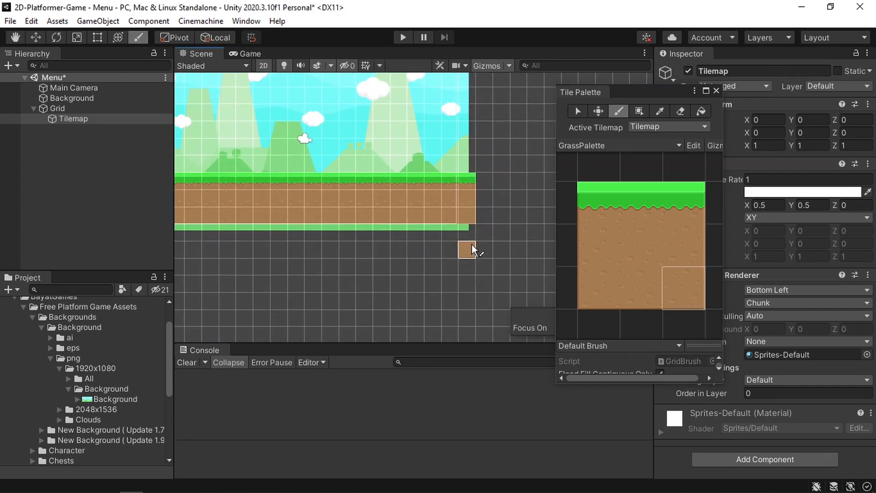
pyautogui.click(465, 232)
pyautogui.click(642, 285)
pyautogui.moveTo(449, 232); pyautogui.dragTo(326, 236)
pyautogui.moveTo(326, 237); pyautogui.dragTo(496, 249, button='middle')
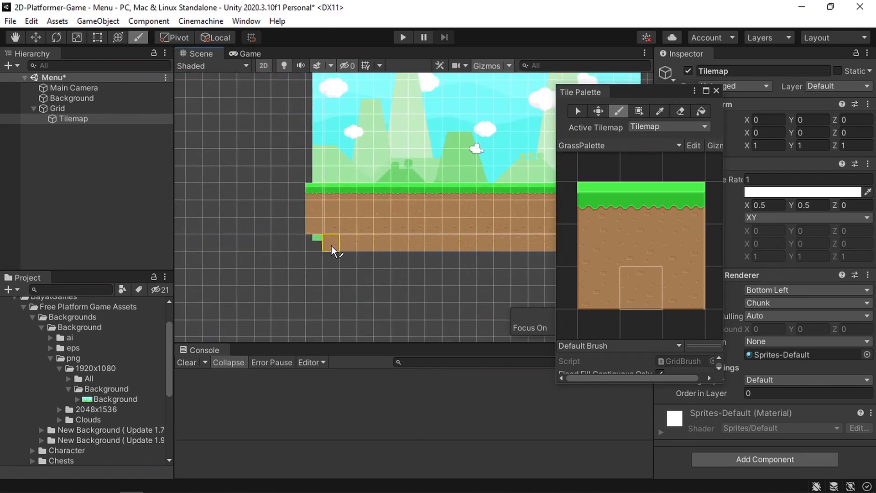
pyautogui.click(598, 297)
pyautogui.click(314, 245)
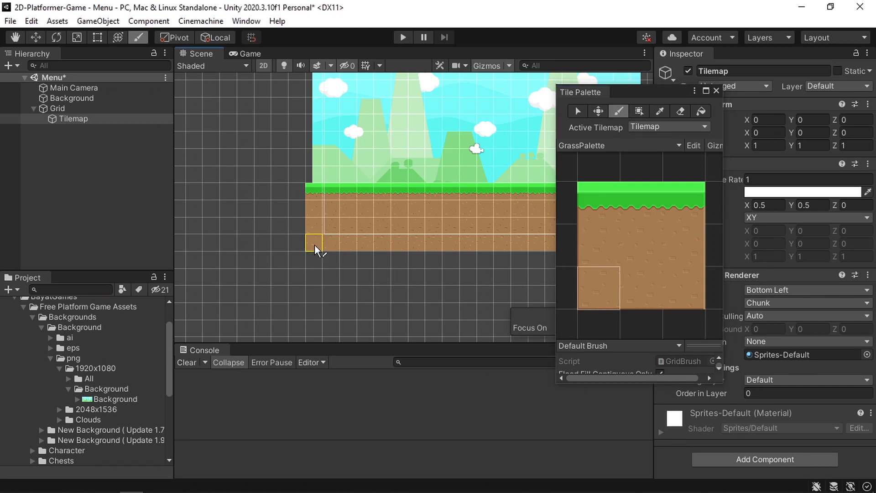
# - Preview the painted ground in the Game view and close the Tile Palette
pyautogui.scroll(-1, 436, 270)
pyautogui.moveTo(447, 268); pyautogui.dragTo(332, 280, button='middle')
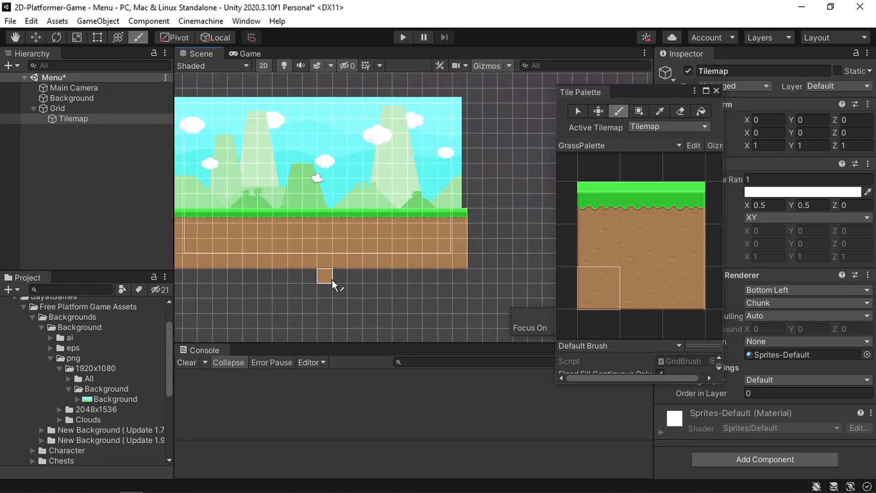
pyautogui.click(250, 54)
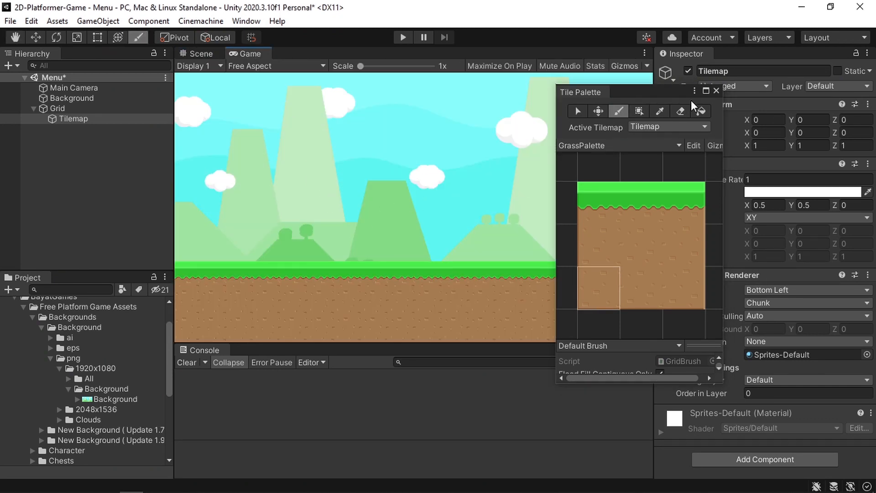
pyautogui.click(716, 91)
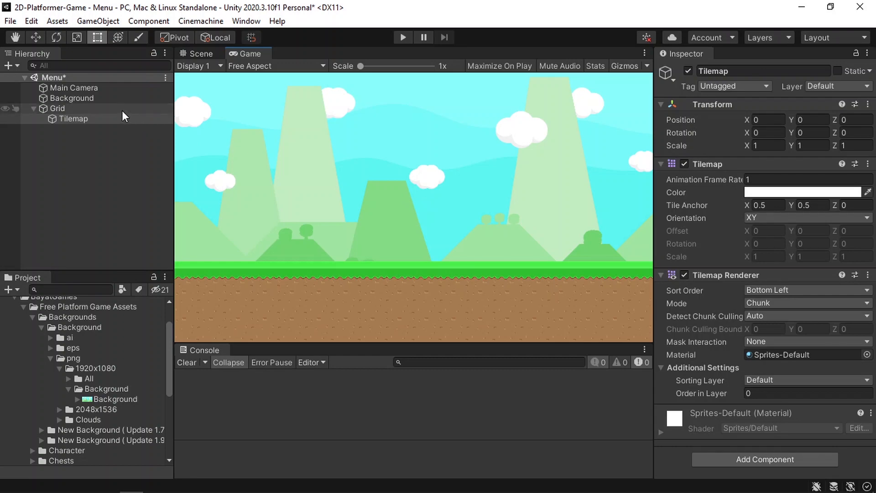
# - Import the Play, Settings, Level, Locked, VFX and Back PNG images from the desktop into the project's Sprites folder
pyautogui.click(802, 7)
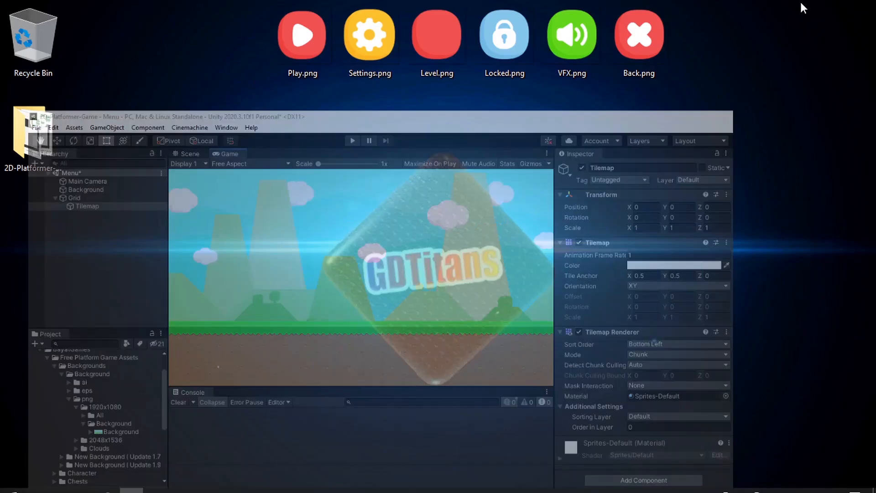
pyautogui.moveTo(785, 123); pyautogui.dragTo(206, 57)
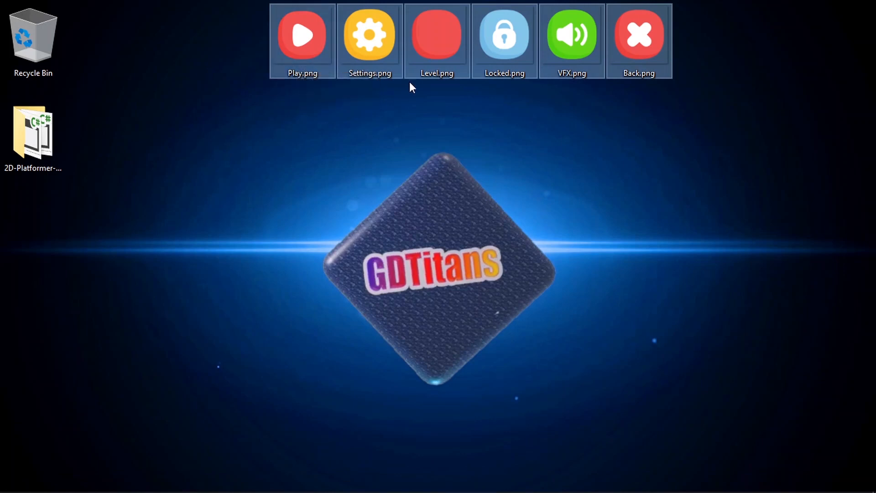
pyautogui.moveTo(363, 59)
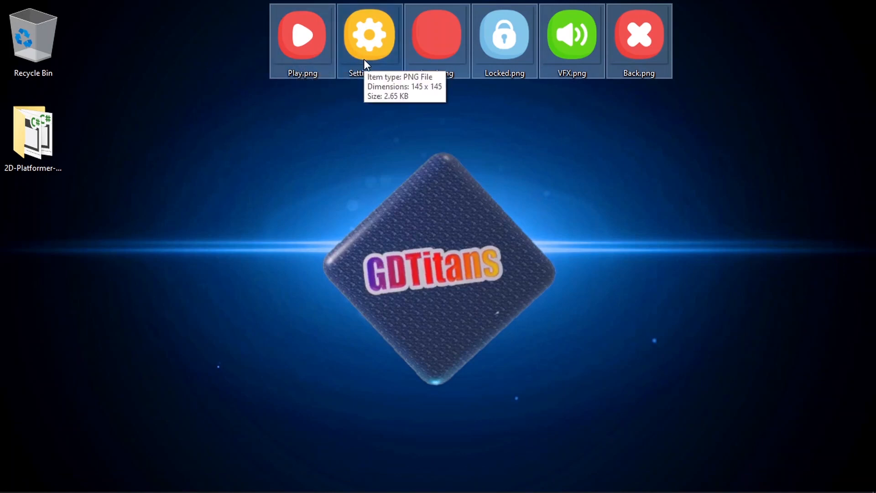
pyautogui.moveTo(576, 66)
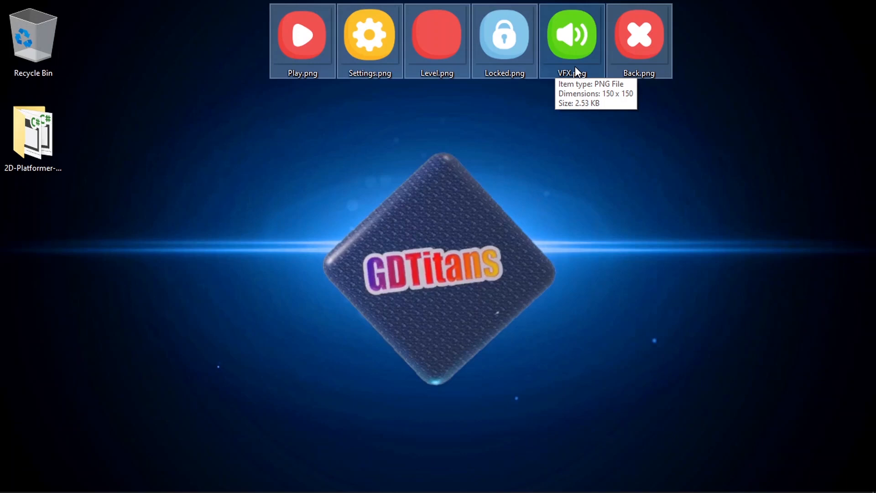
pyautogui.moveTo(576, 67); pyautogui.dragTo(46, 429)
# - Add a UI Button to the Menu scene and name it PlayButton
pyautogui.click(68, 159)
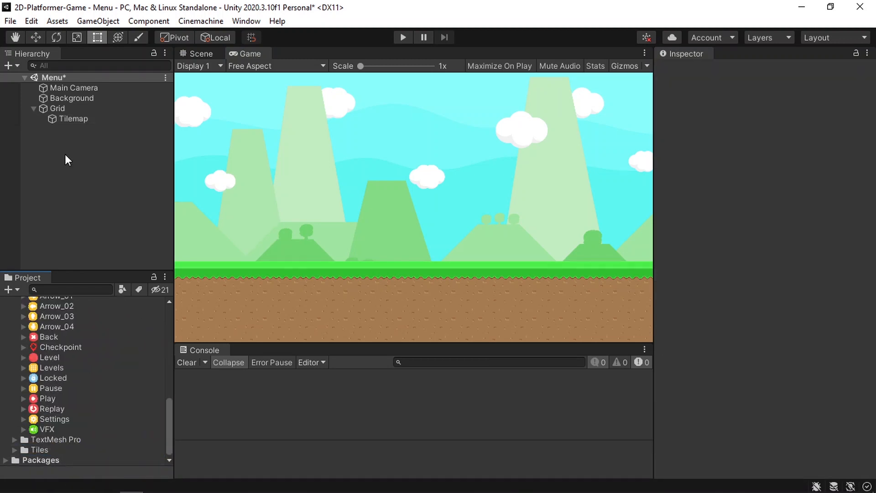
pyautogui.rightClick(65, 136)
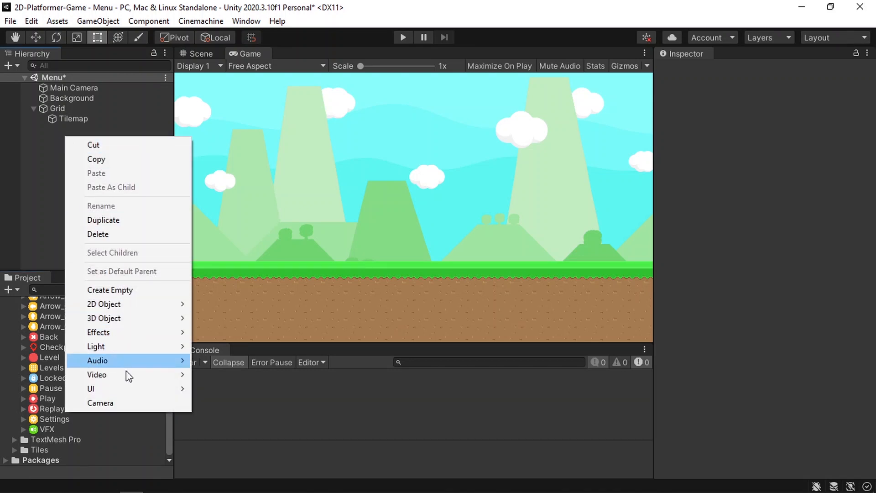
pyautogui.moveTo(151, 389)
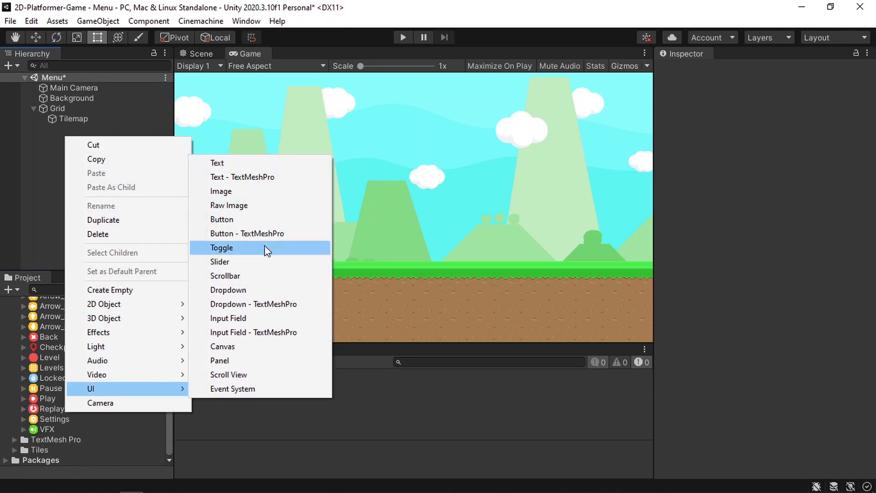
pyautogui.click(248, 223)
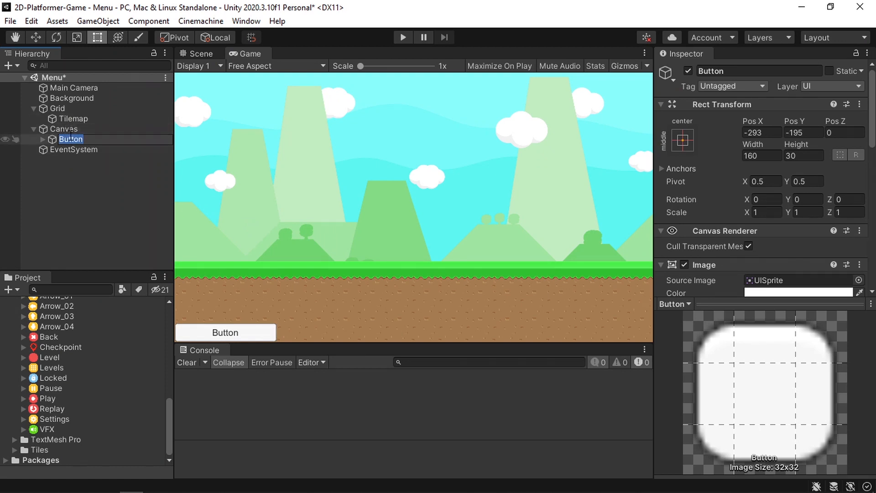
pyautogui.press('Left')
pyautogui.write('Play')
pyautogui.press('Return')
# - Delete the Text child object from the PlayButton
pyautogui.click(39, 137)
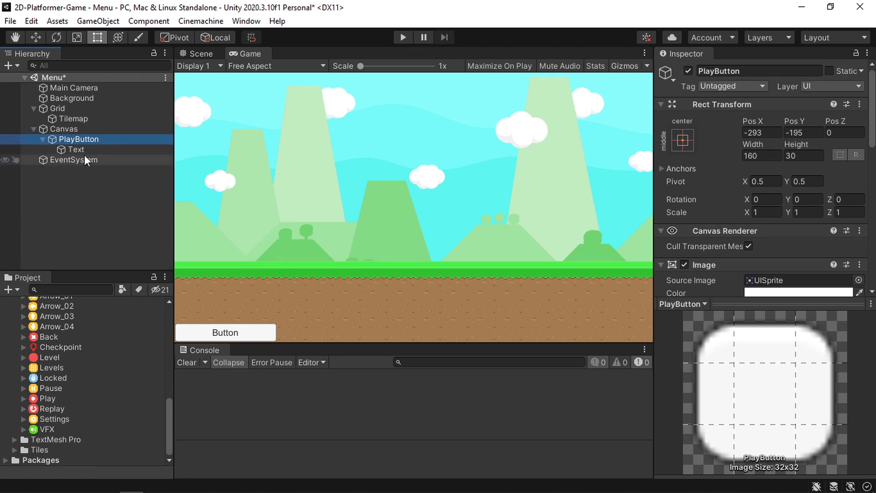
pyautogui.click(87, 151)
pyautogui.press('Delete')
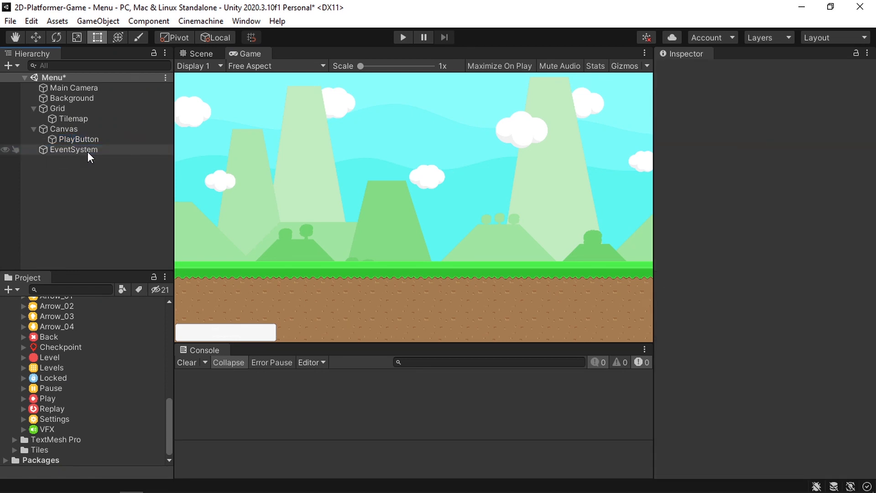
# - Apply the middle-center anchor preset to the PlayButton, setting its pivot and position as well
pyautogui.click(111, 140)
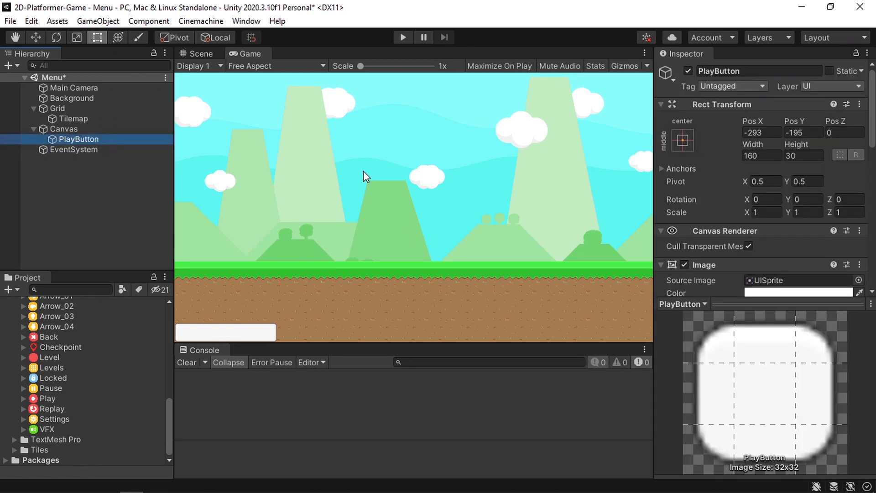
pyautogui.click(683, 140)
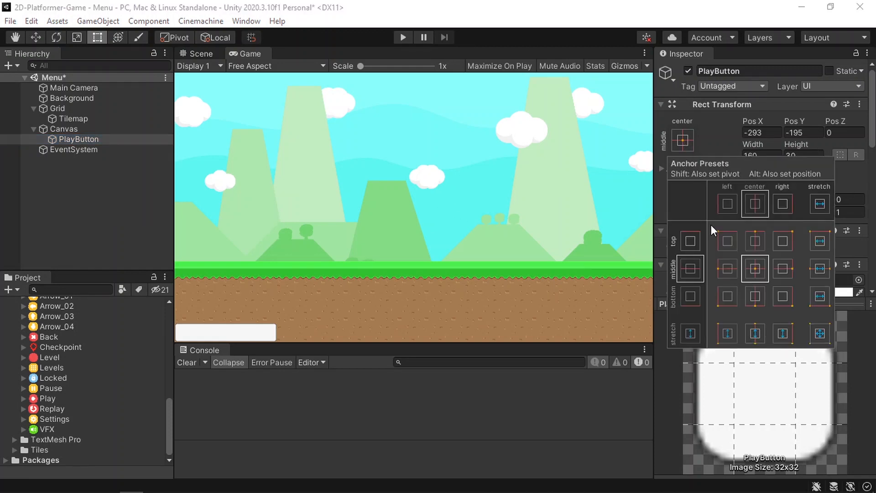
pyautogui.hotkey('shift', 'alt')
pyautogui.keyDown('alt'); pyautogui.keyDown('shift'); pyautogui.click(757, 272); pyautogui.keyUp('shift'); pyautogui.keyUp('alt')
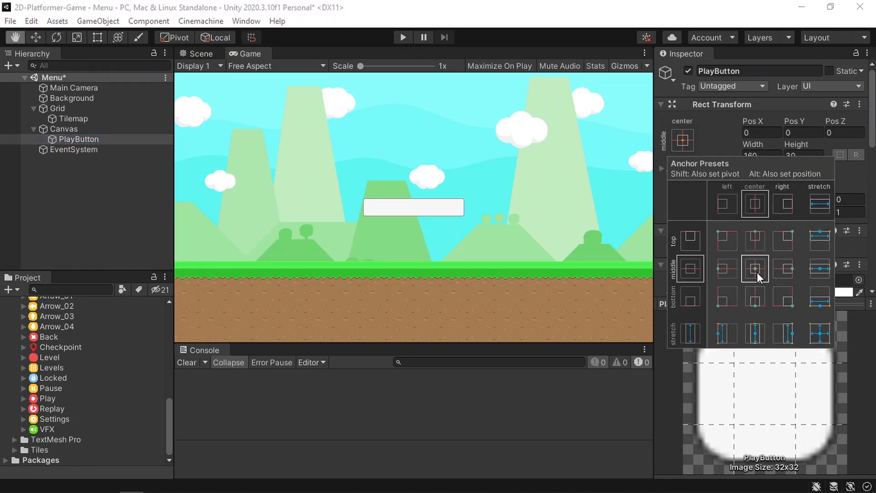
# - Set the PlayButton's width and height to 150
pyautogui.click(789, 155)
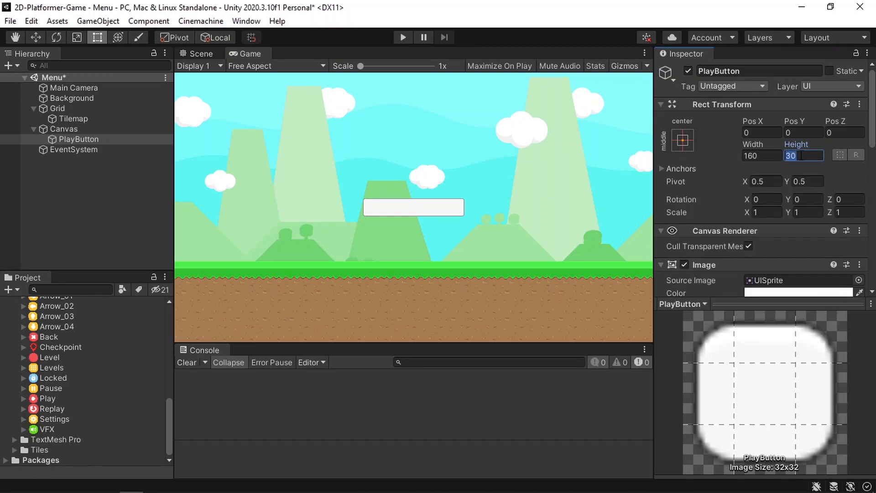
pyautogui.write('160')
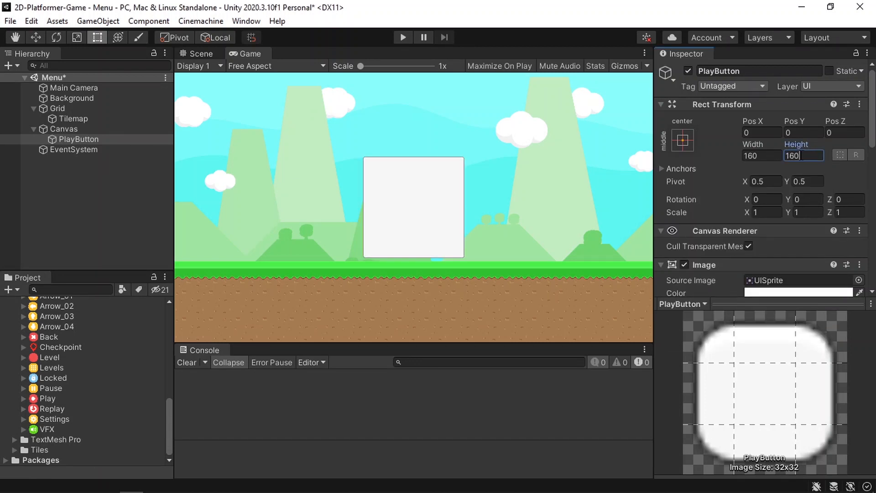
pyautogui.click(770, 156)
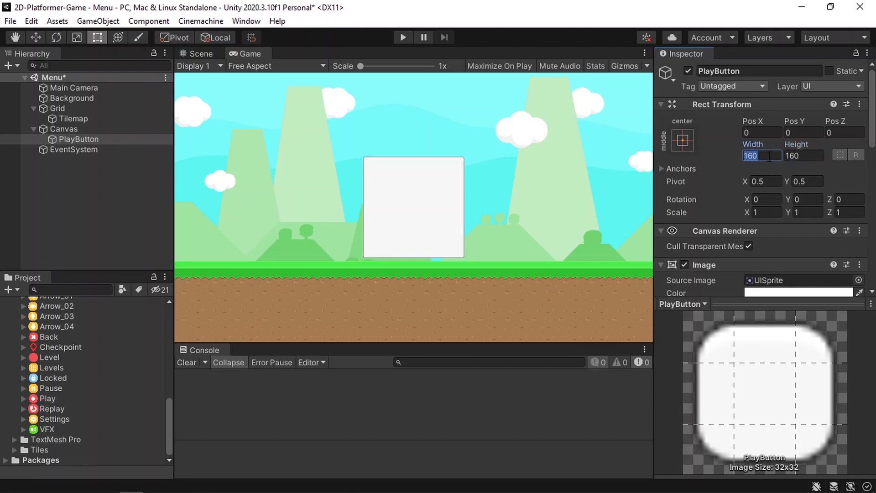
pyautogui.write('150')
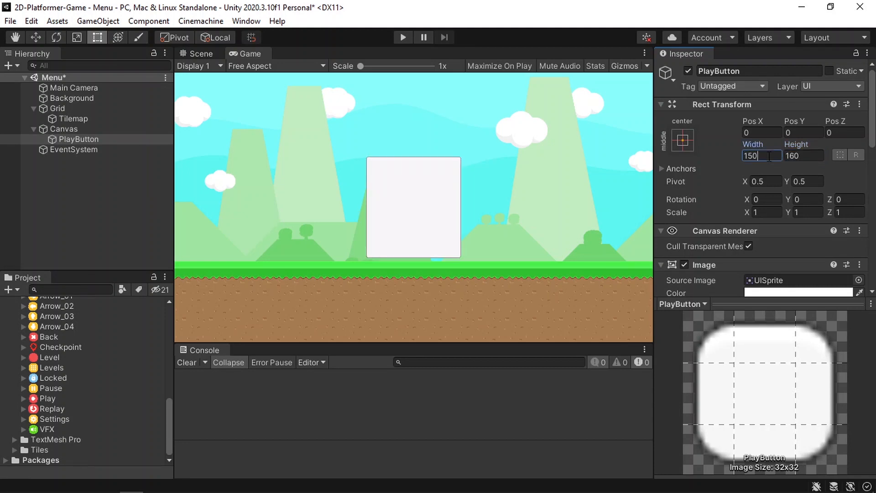
pyautogui.click(803, 156)
pyautogui.write('150')
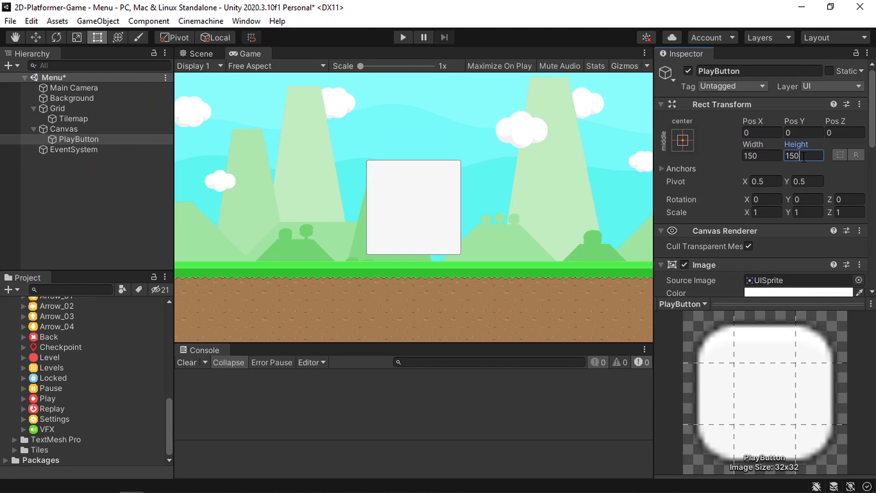
# - Assign the Play sprite as the PlayButton's source image
pyautogui.scroll(-5, 817, 256)
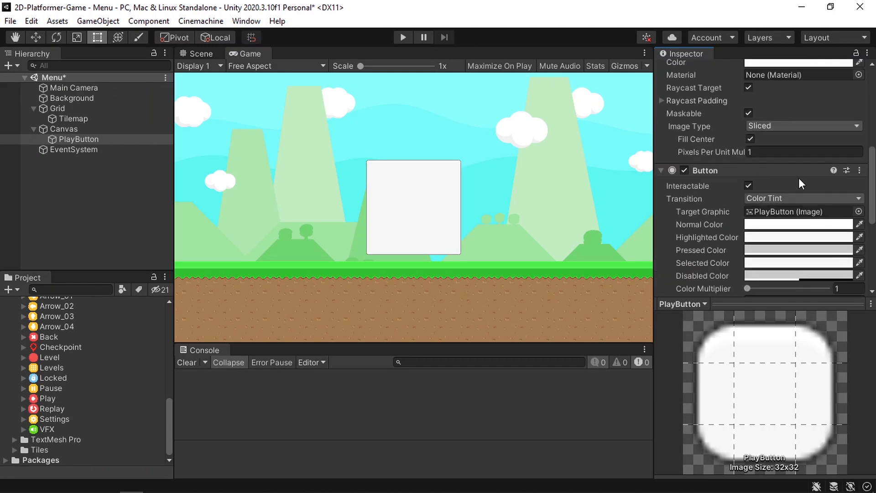
pyautogui.scroll(5, 797, 186)
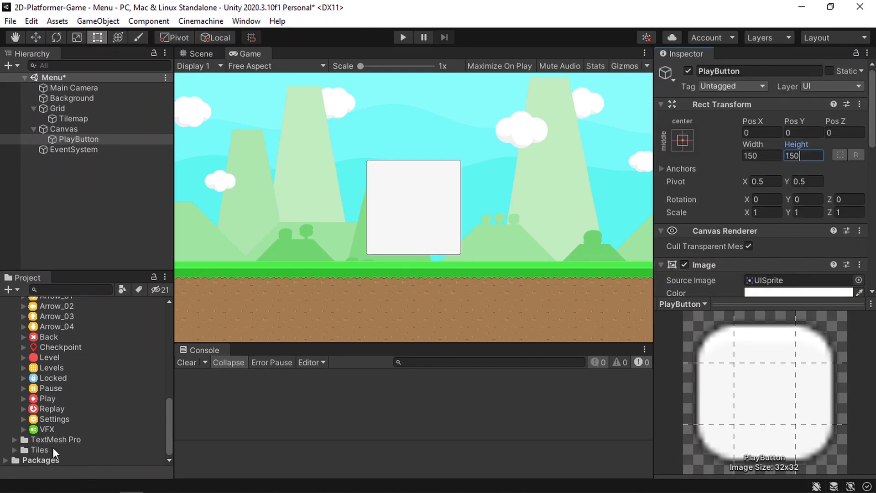
pyautogui.moveTo(47, 399); pyautogui.dragTo(785, 167)
pyautogui.scroll(-3, 787, 269)
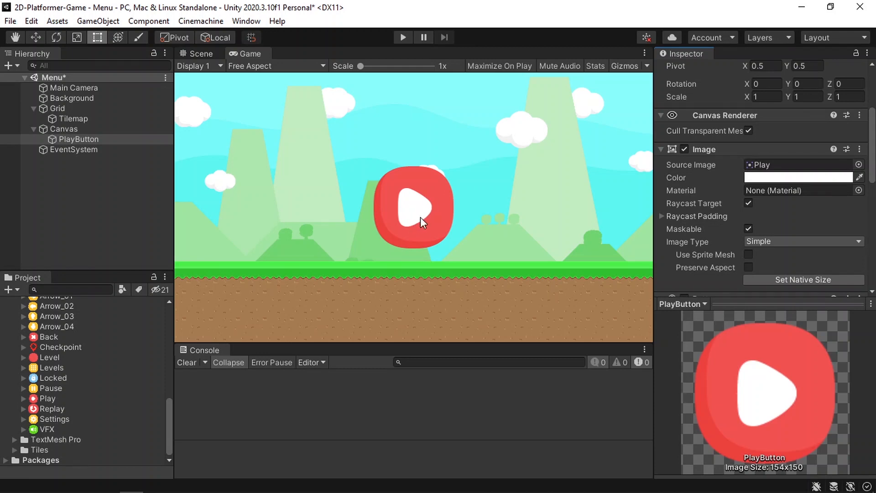
# - Duplicate the PlayButton and rename the copy SettingsButton
pyautogui.hotkey('ctrl', 'd')
pyautogui.click(115, 147)
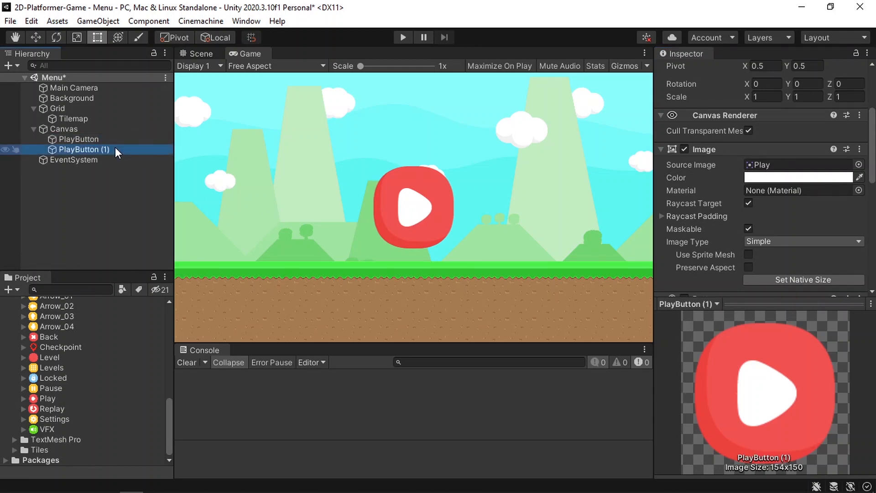
pyautogui.click(117, 149)
pyautogui.press('BackSpace')
pyautogui.press('BackSpace')
pyautogui.press('BackSpace')
pyautogui.press('BackSpace')
pyautogui.press('Home')
pyautogui.press('Delete')
pyautogui.press('Delete')
pyautogui.press('Delete')
pyautogui.press('Delete')
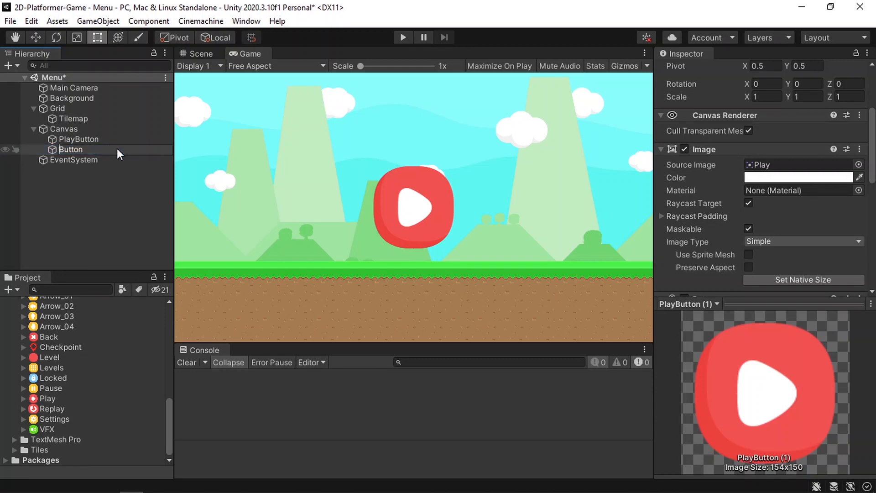
pyautogui.write('Settings')
pyautogui.press('Return')
# - Set the SettingsButton's X position to 160 and try sizes of 130 by 130 and 110 by 110
pyautogui.click(768, 132)
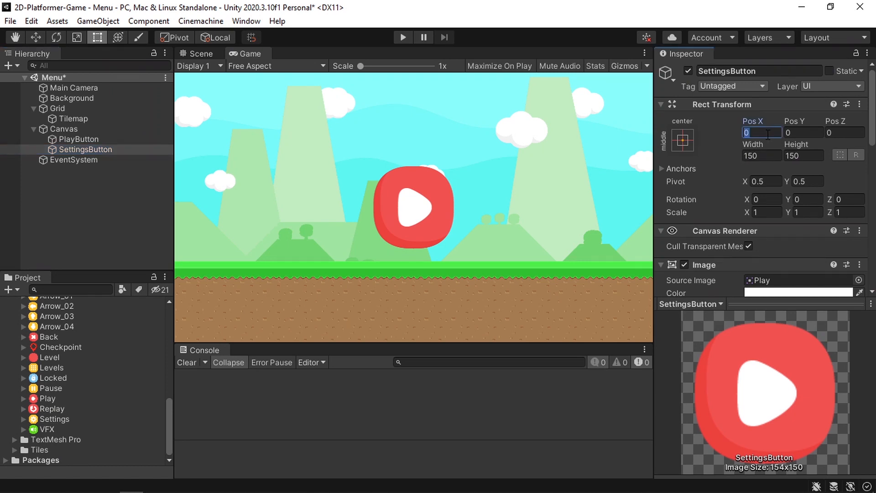
pyautogui.write('160')
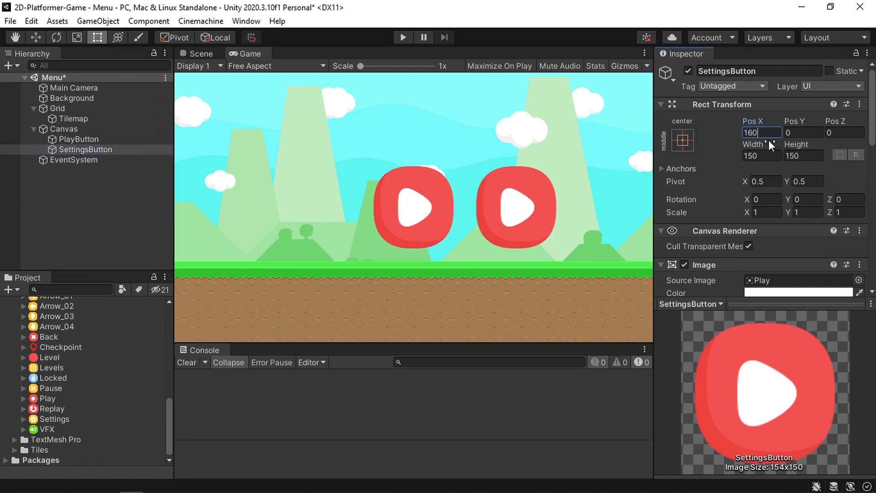
pyautogui.click(772, 156)
pyautogui.write('130')
pyautogui.click(798, 156)
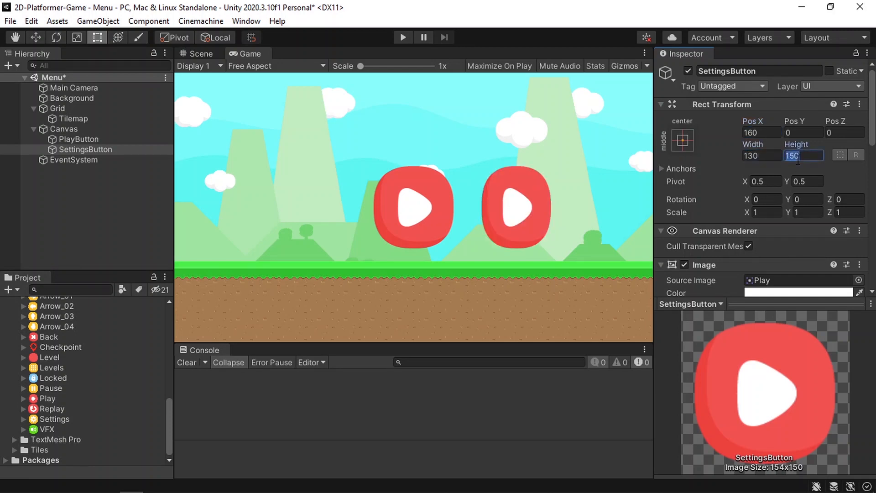
pyautogui.write('130')
pyautogui.click(763, 157)
pyautogui.write('1')
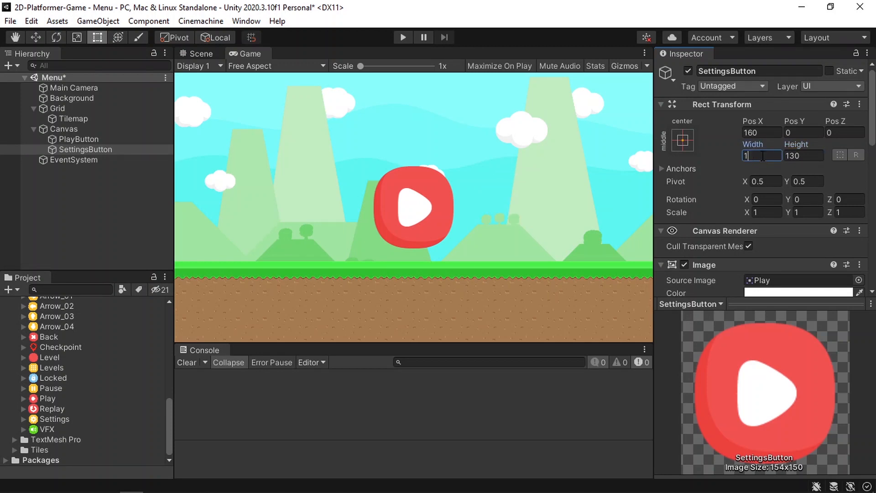
pyautogui.write('10')
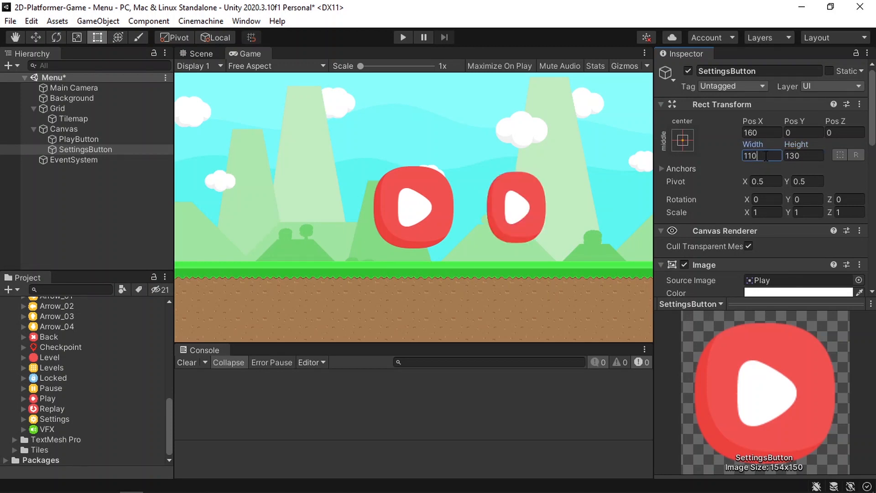
pyautogui.click(803, 156)
pyautogui.write('110')
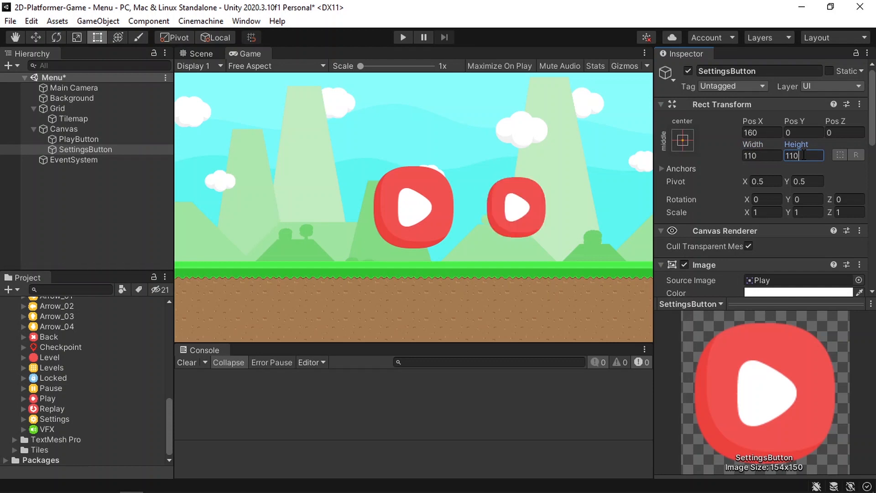
# - Set the SettingsButton's Y position to -30 and assign the Settings sprite as its source image
pyautogui.click(811, 130)
pyautogui.moveTo(798, 121); pyautogui.dragTo(799, 91)
pyautogui.scroll(5, 796, 98)
# - Set the SettingsButton's width and height to 100
pyautogui.click(773, 157)
pyautogui.write('1')
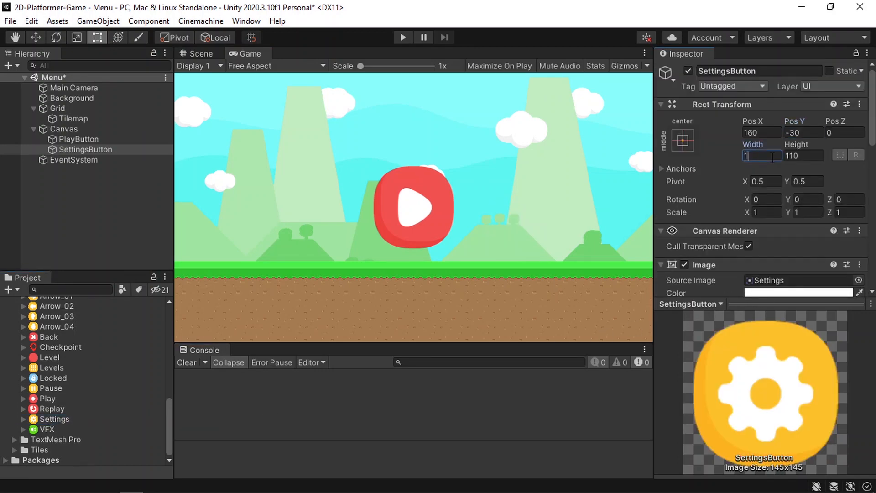
pyautogui.write('00')
pyautogui.click(795, 155)
pyautogui.write('100')
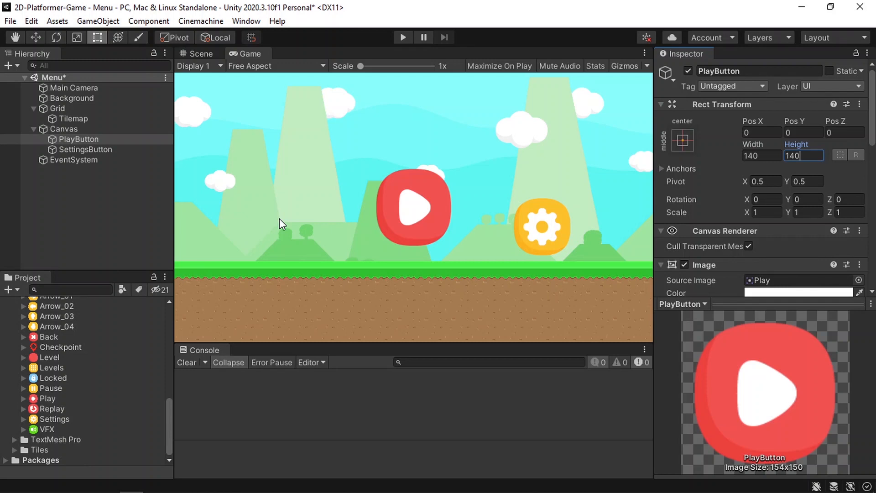
# - Duplicate the SettingsButton and set the copy's X position to -200
pyautogui.click(114, 147)
pyautogui.hotkey('ctrl', 'd')
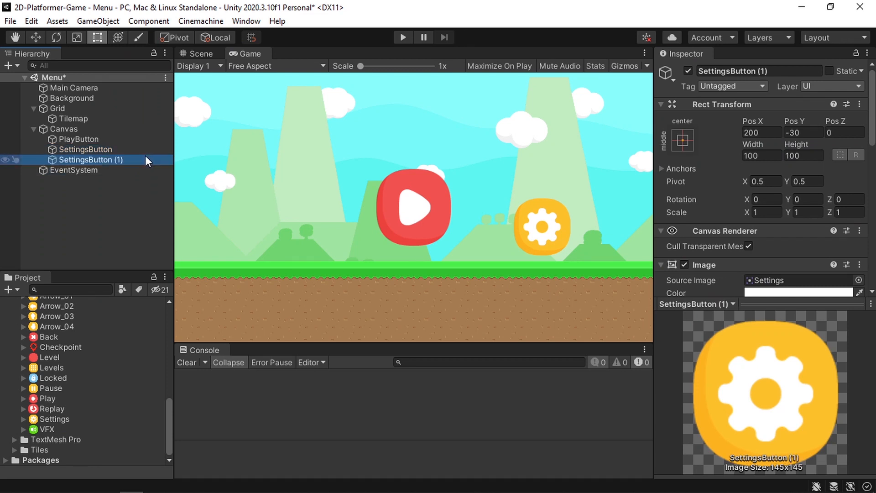
pyautogui.click(763, 132)
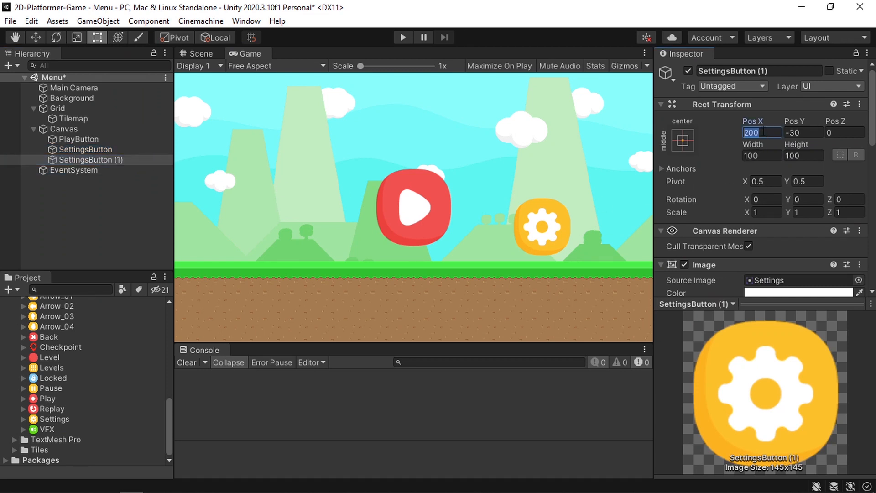
pyautogui.write('-200')
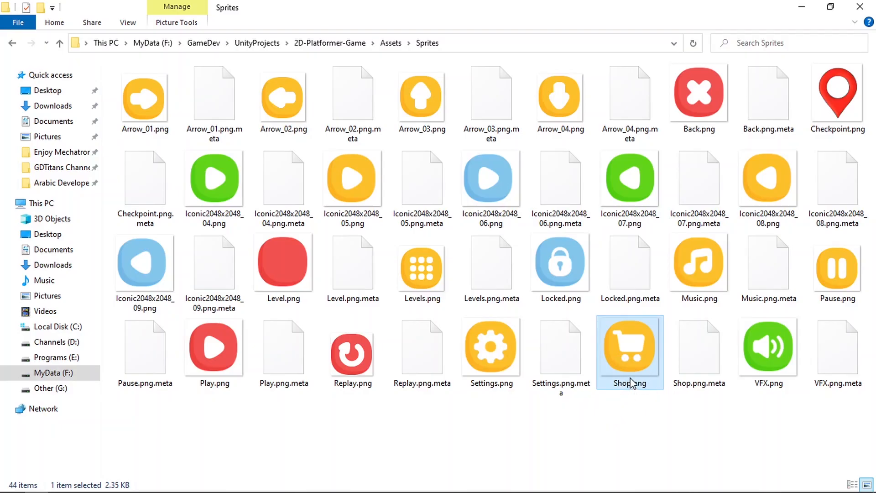
# - Import Shop.png from the Sprites folder in File Explorer into the Unity project's Sprites folder
pyautogui.moveTo(632, 384); pyautogui.dragTo(62, 432)
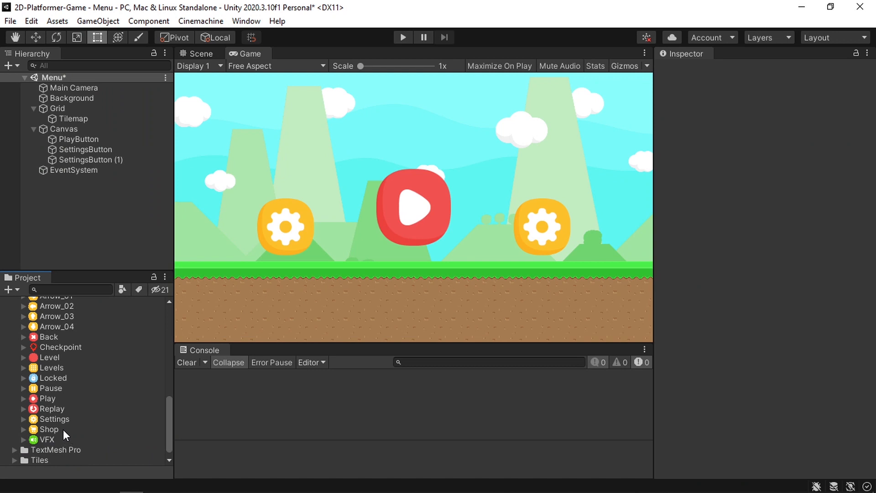
# - Rename the duplicated settings button ShopButton
pyautogui.click(132, 159)
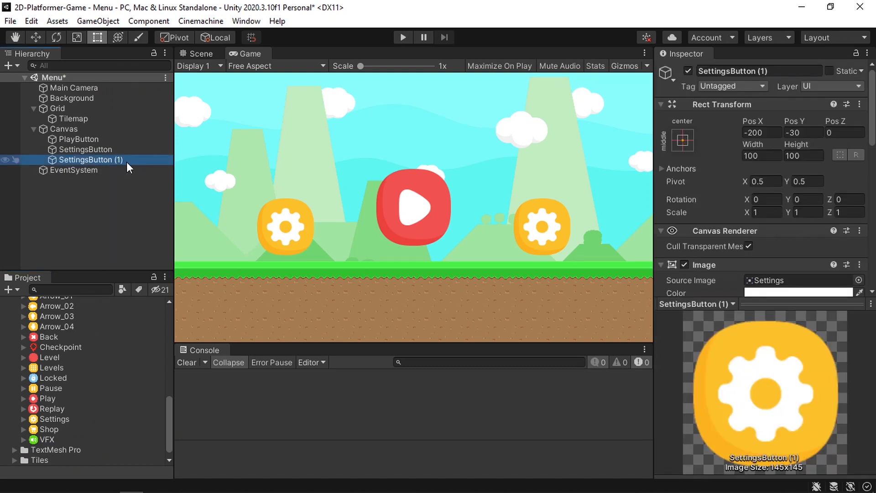
pyautogui.press('F2')
pyautogui.click(137, 164)
pyautogui.press('BackSpace')
pyautogui.press('BackSpace')
pyautogui.press('BackSpace')
pyautogui.press('BackSpace')
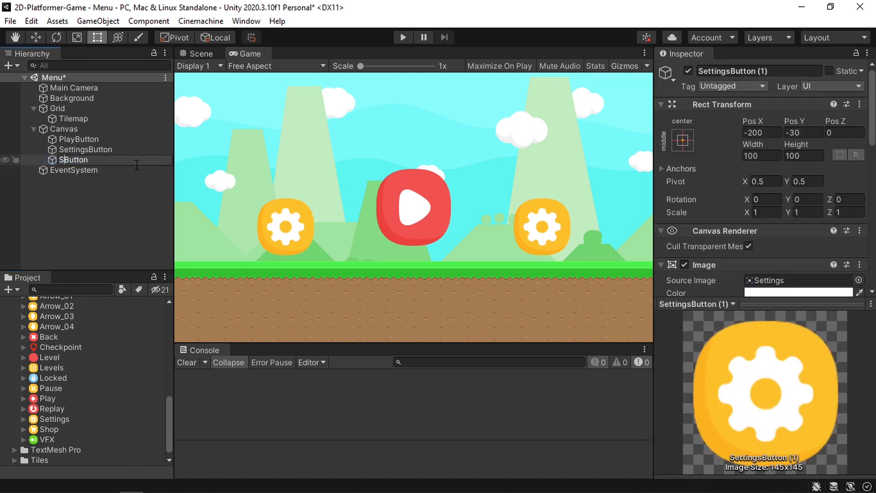
pyautogui.write('hop')
pyautogui.press('Return')
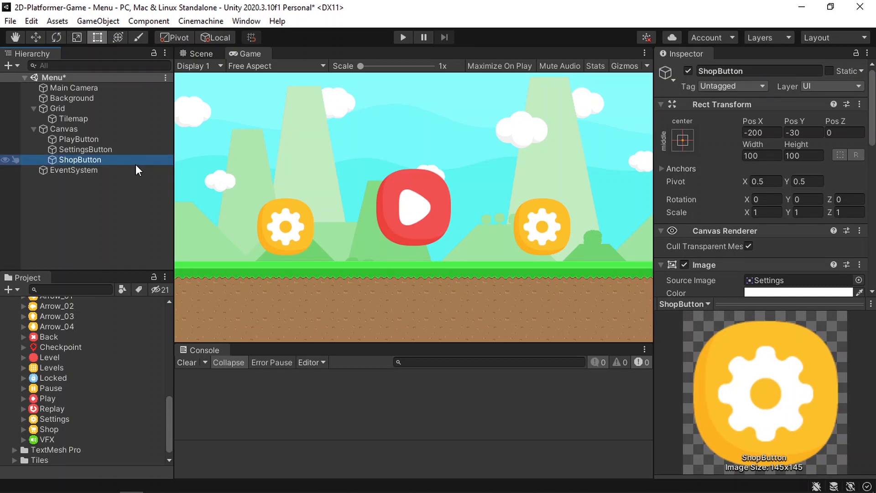
# - Set the ShopButton's source image to the Shop sprite
pyautogui.scroll(-3, 805, 248)
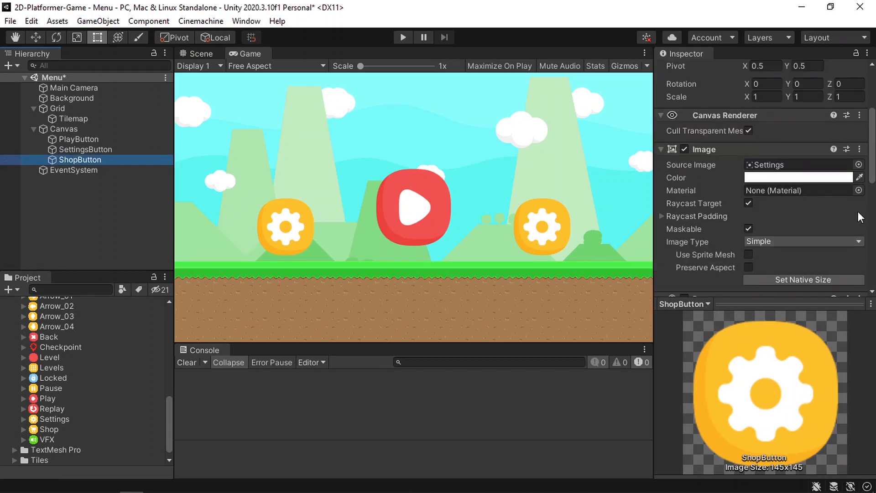
pyautogui.click(858, 164)
pyautogui.write('shop')
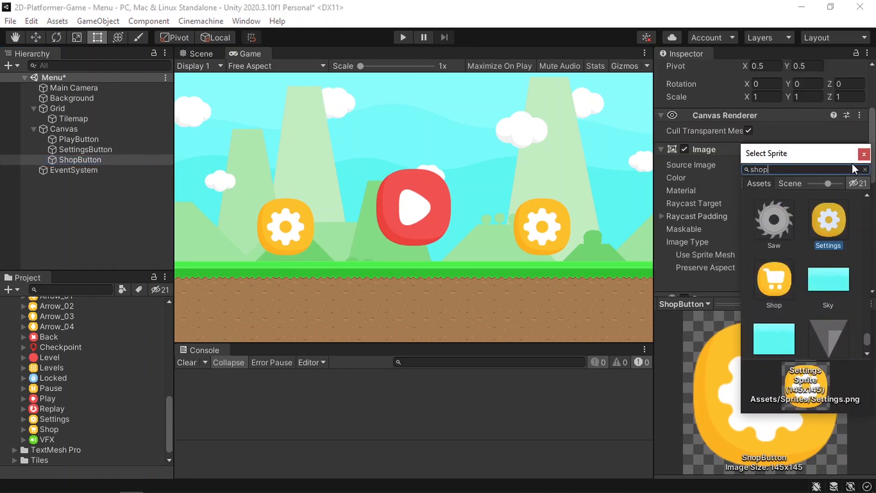
pyautogui.doubleClick(779, 208)
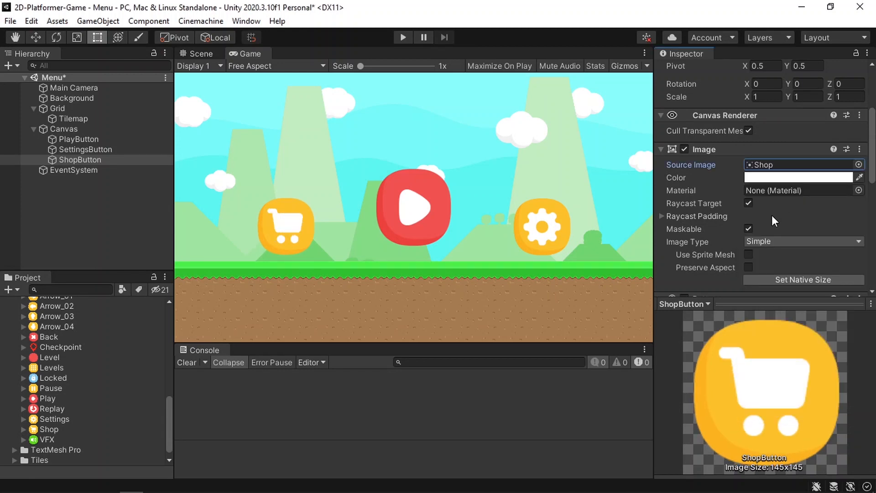
# - Run the Menu scene briefly, check the ShopButton's On Click settings and examine the console error's details
pyautogui.click(400, 39)
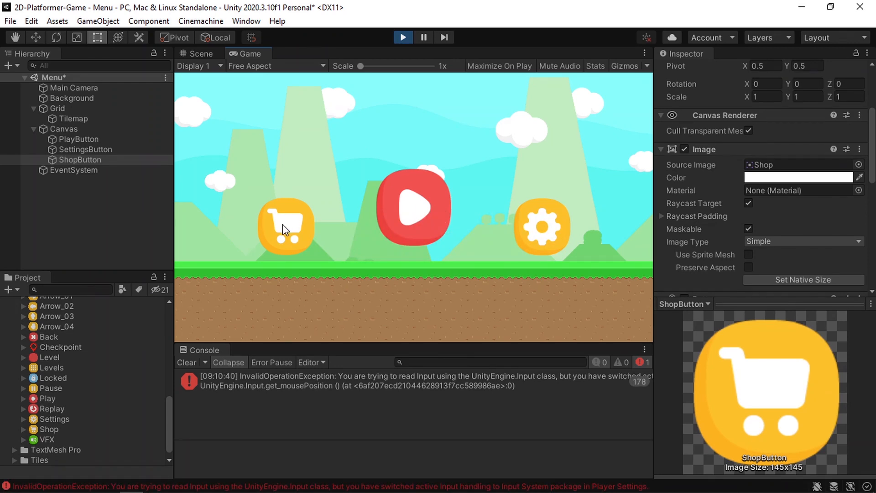
pyautogui.hotkey('ctrl', 'p')
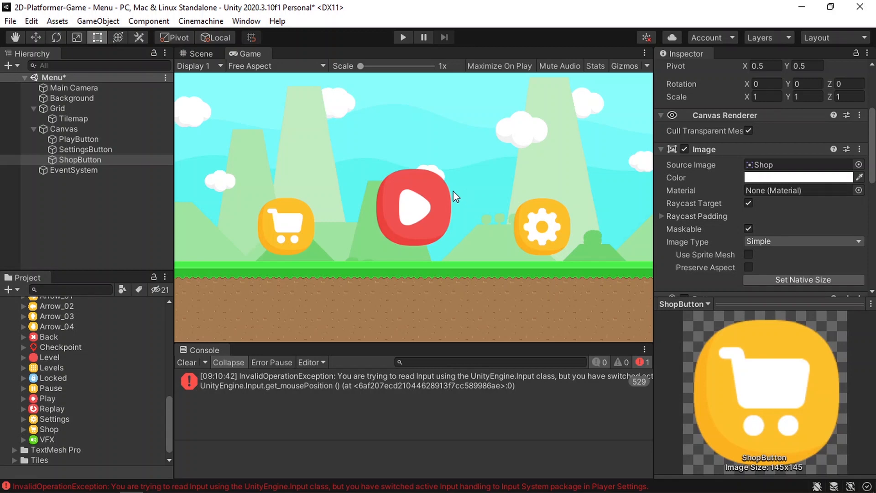
pyautogui.click(70, 159)
pyautogui.scroll(-8, 760, 201)
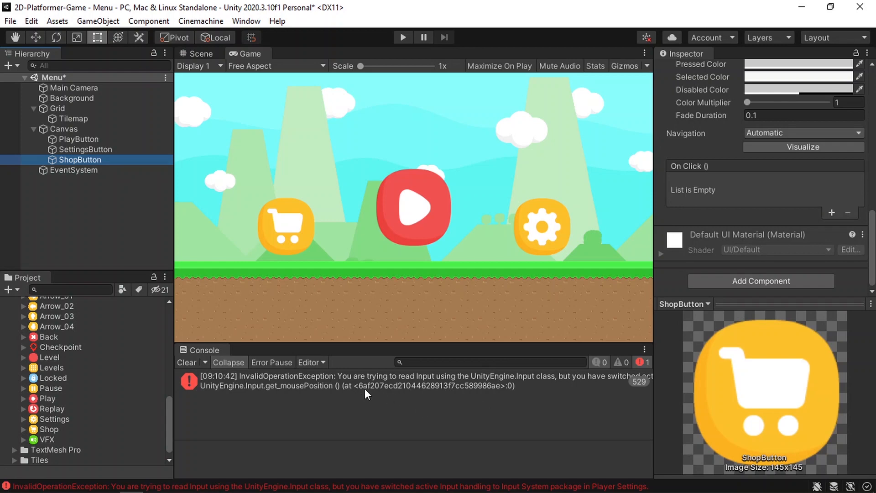
pyautogui.click(352, 379)
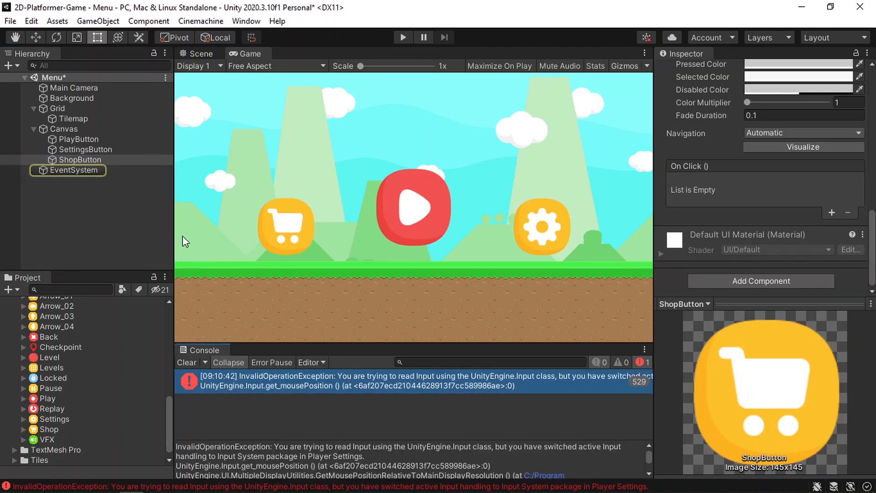
# - Replace the EventSystem's Standalone Input Module with InputSystemUIInputModule and clear the console
pyautogui.click(100, 169)
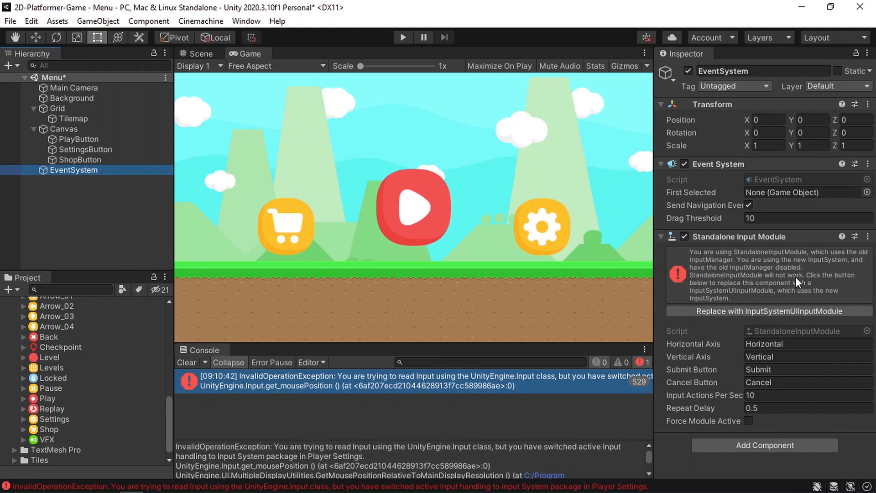
pyautogui.click(735, 312)
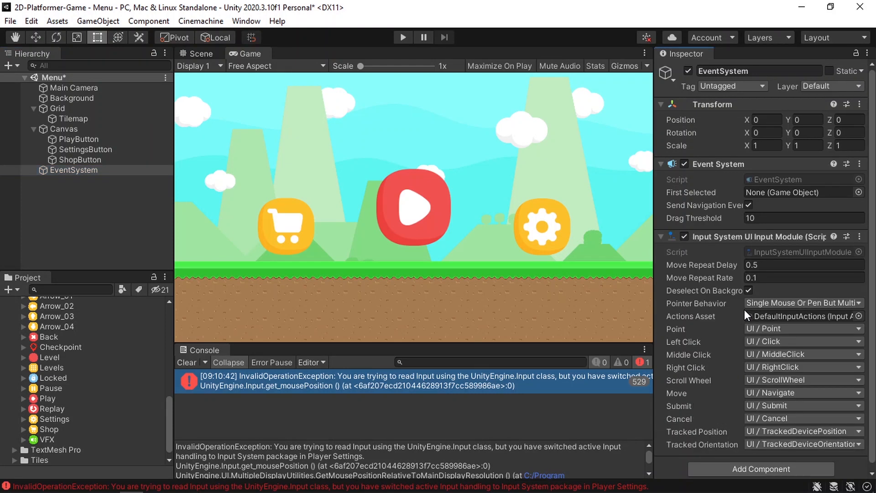
pyautogui.click(183, 363)
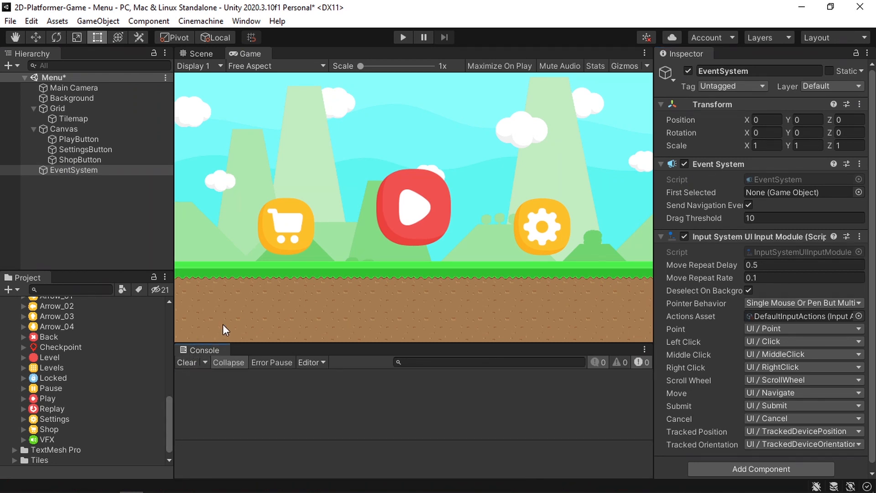
pyautogui.click(82, 139)
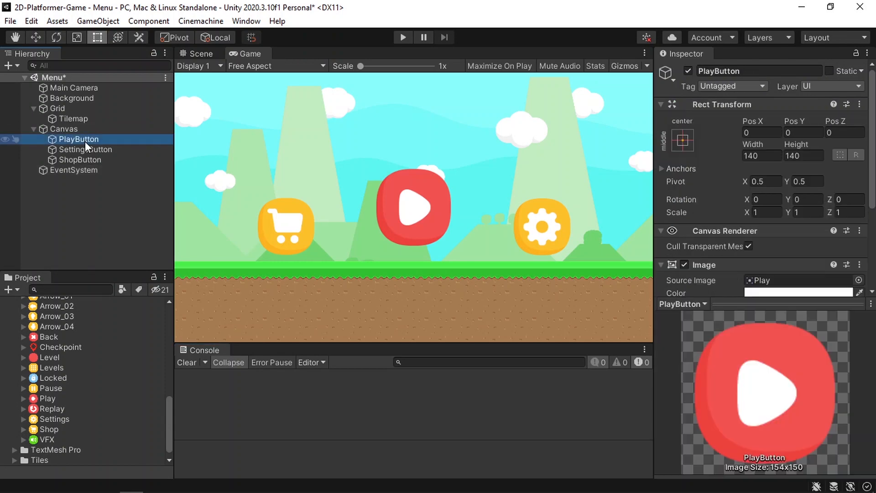
pyautogui.scroll(-10, 779, 240)
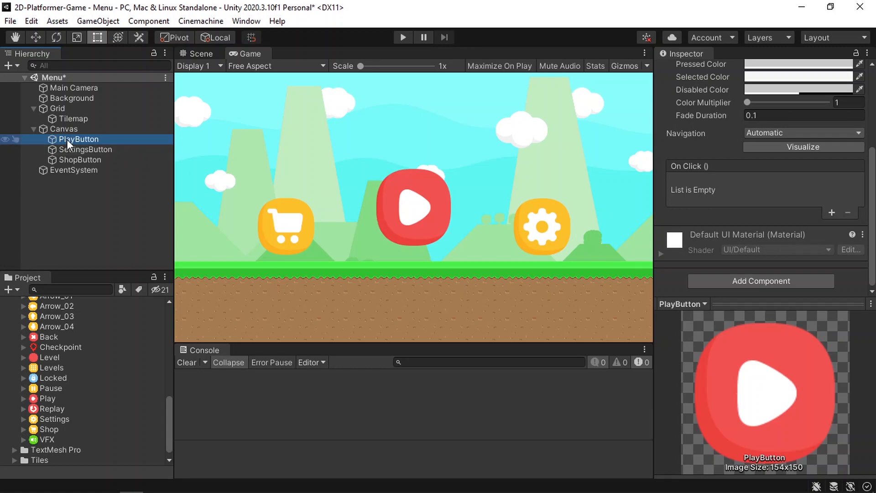
# - Add a UI Panel under the Canvas and name it MainMenu
pyautogui.rightClick(79, 130)
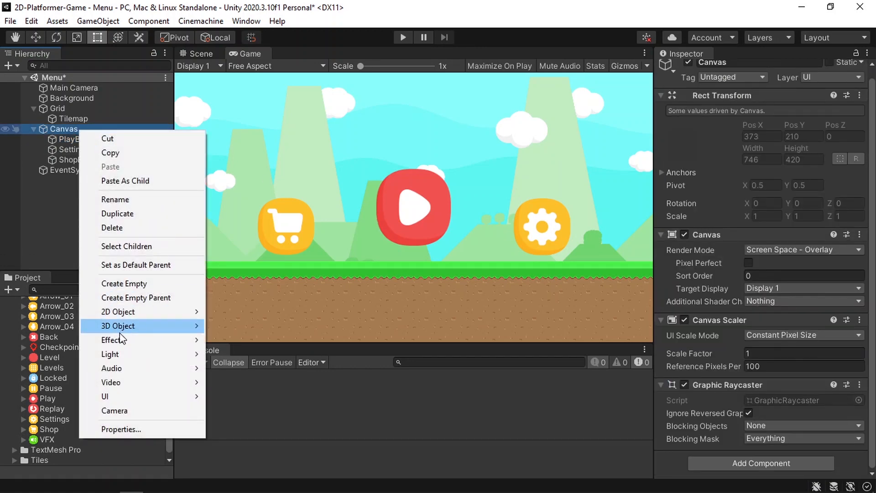
pyautogui.moveTo(138, 398)
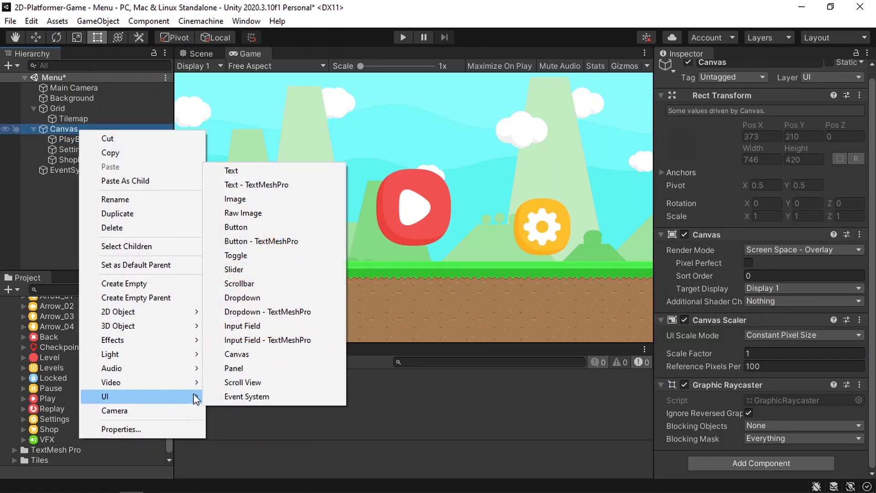
pyautogui.click(251, 372)
pyautogui.write('MainMenu')
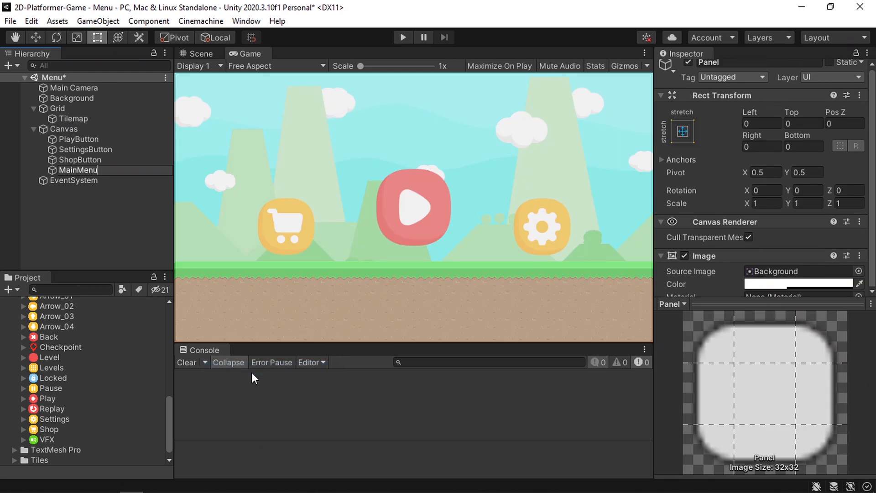
pyautogui.press('Return')
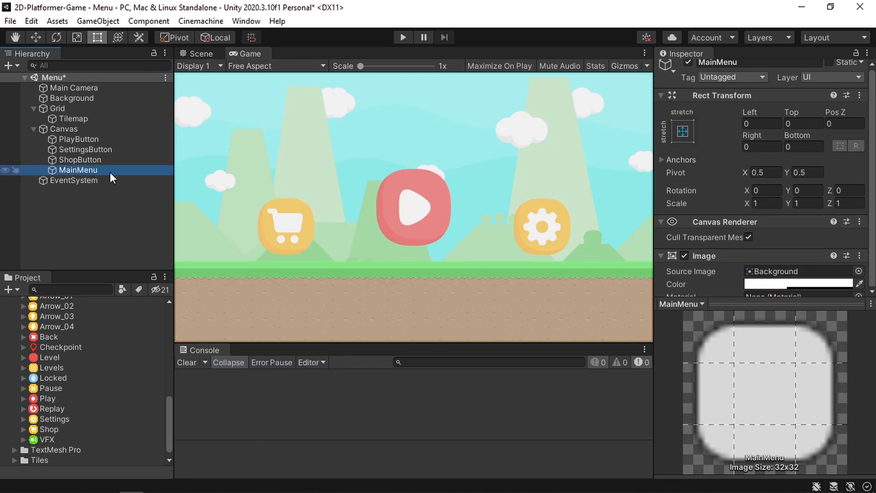
# - Make PlayButton, SettingsButton and ShopButton children of the MainMenu panel
pyautogui.click(108, 158)
pyautogui.keyDown('ctrl'); pyautogui.click(110, 148); pyautogui.keyUp('ctrl')
pyautogui.keyDown('ctrl'); pyautogui.click(110, 139); pyautogui.keyUp('ctrl')
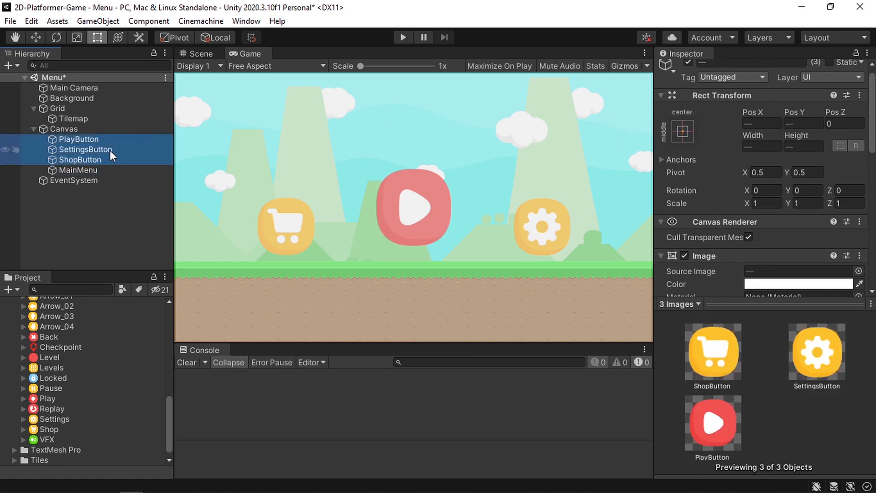
pyautogui.moveTo(111, 150); pyautogui.dragTo(102, 169)
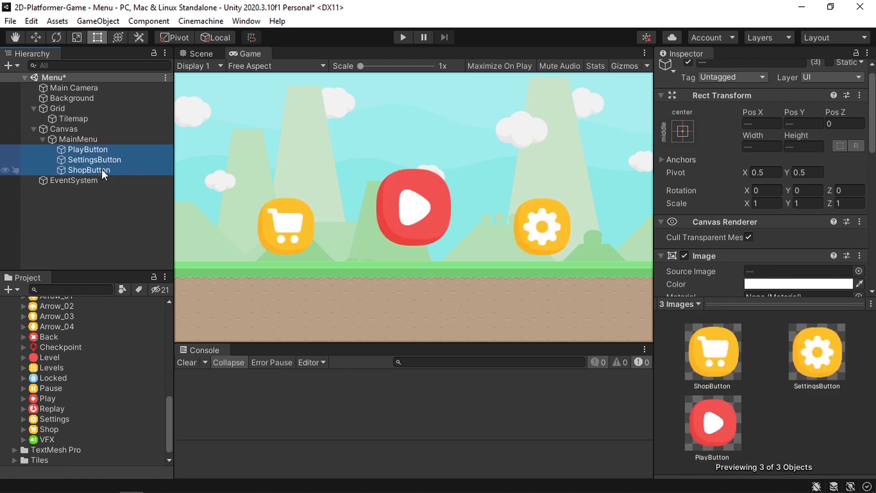
# - Lower the alpha of the MainMenu panel's image color to about 2
pyautogui.click(111, 141)
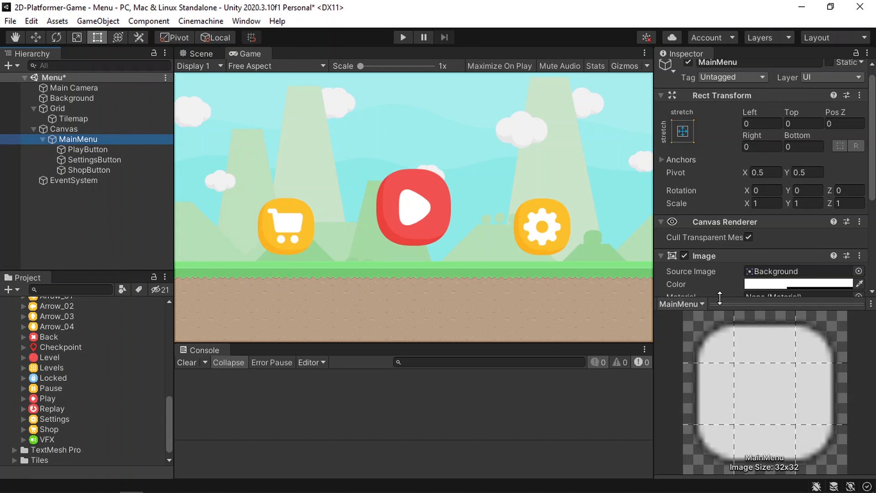
pyautogui.click(780, 282)
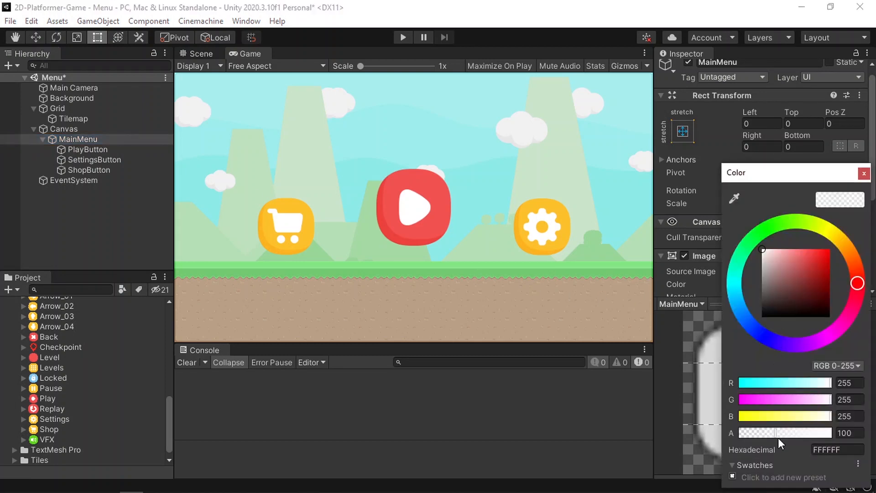
pyautogui.moveTo(779, 437); pyautogui.dragTo(740, 440)
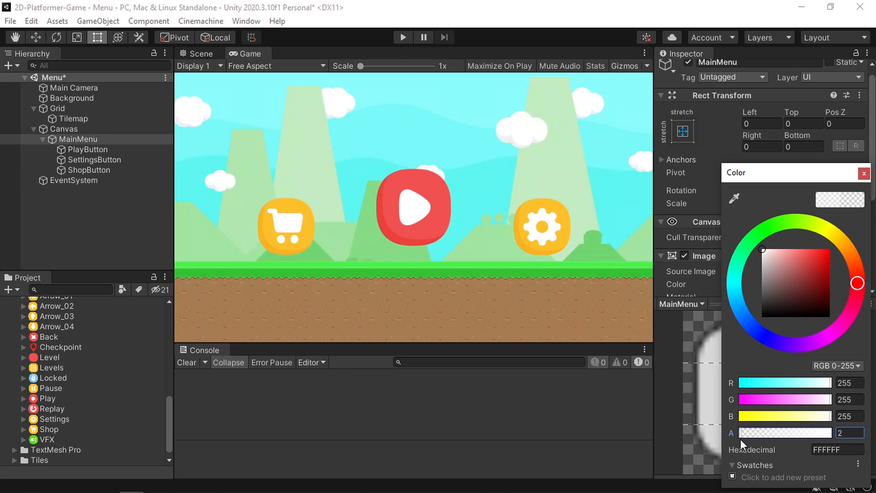
pyautogui.click(864, 173)
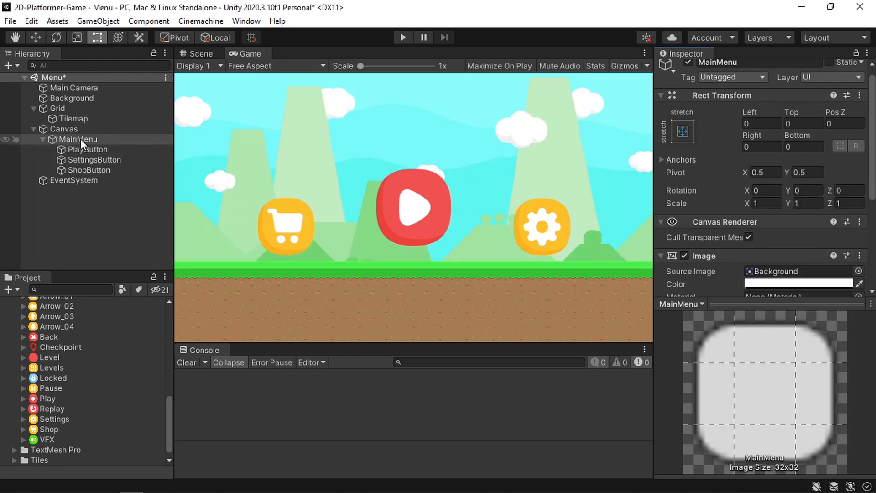
# - Add an On Click event to PlayButton that calls GameObject.SetActive on MainMenu with the value unchecked
pyautogui.click(104, 149)
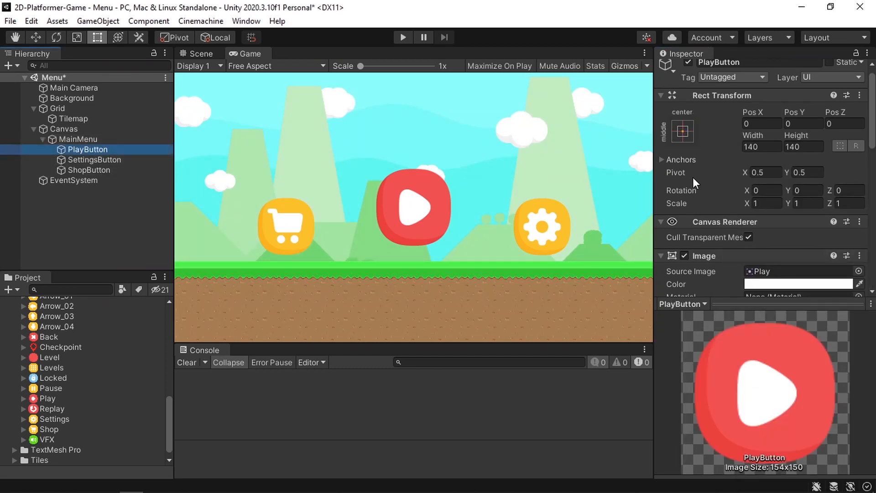
pyautogui.scroll(-10, 693, 177)
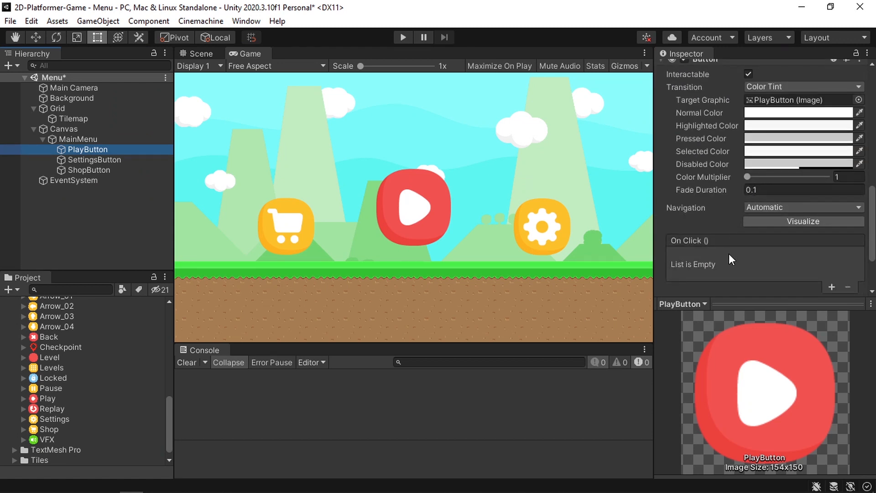
pyautogui.scroll(-3, 754, 219)
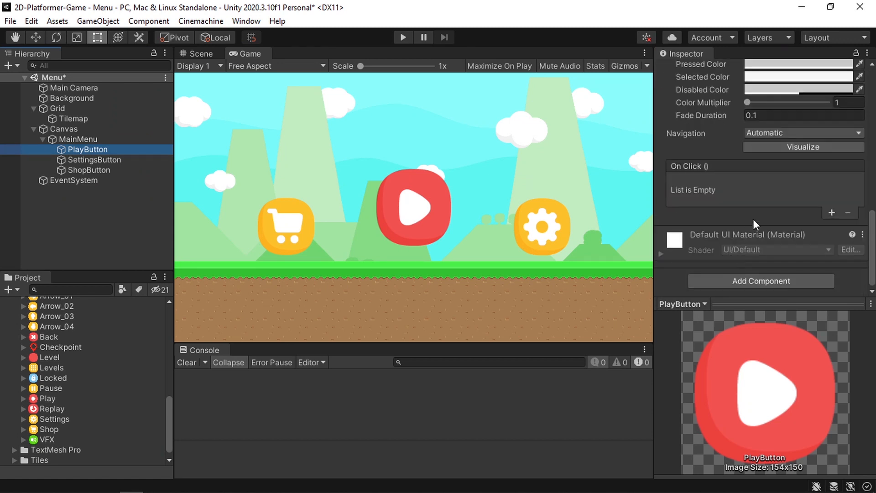
pyautogui.click(833, 213)
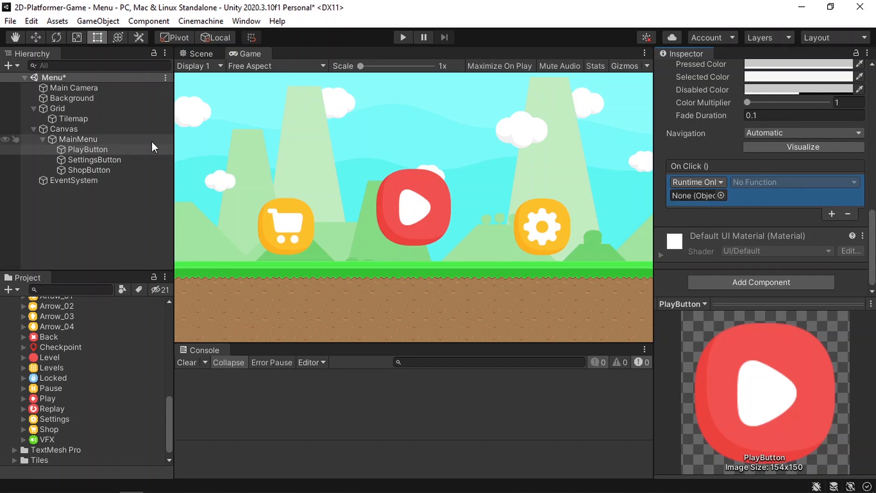
pyautogui.moveTo(116, 136); pyautogui.dragTo(690, 203)
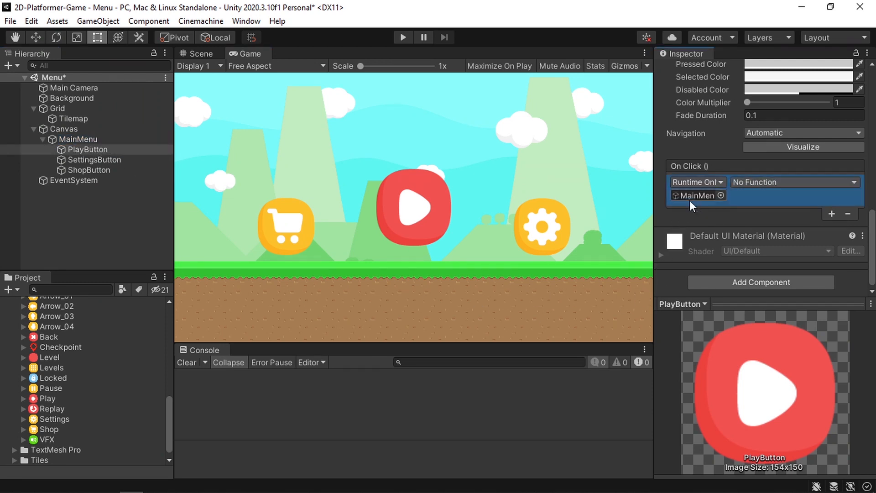
pyautogui.click(759, 182)
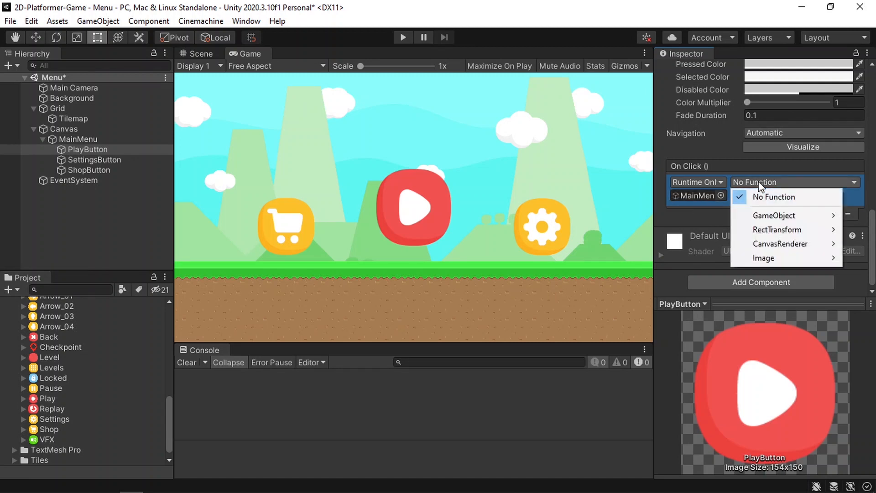
pyautogui.moveTo(774, 217)
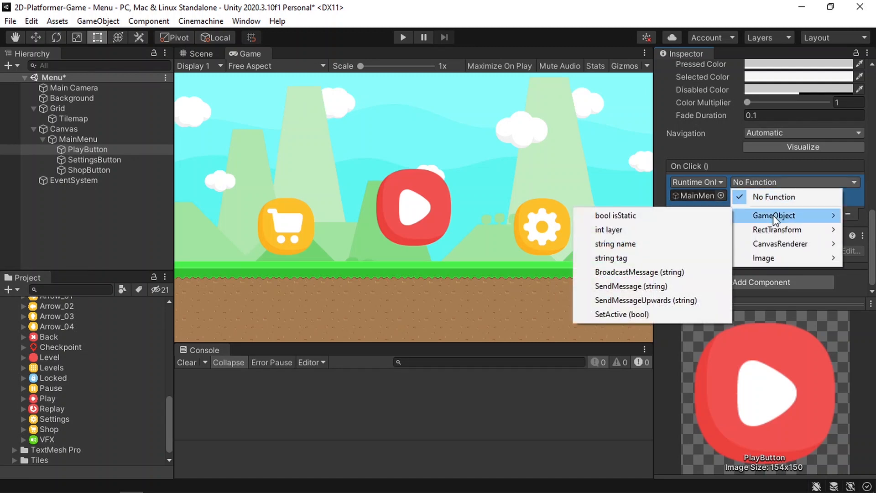
pyautogui.click(665, 314)
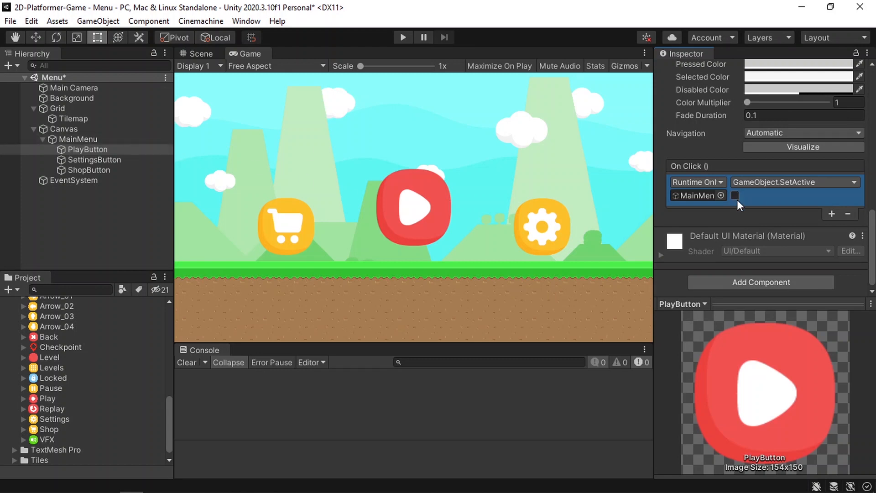
# - Test the Play button in play mode, then stop the game
pyautogui.click(405, 37)
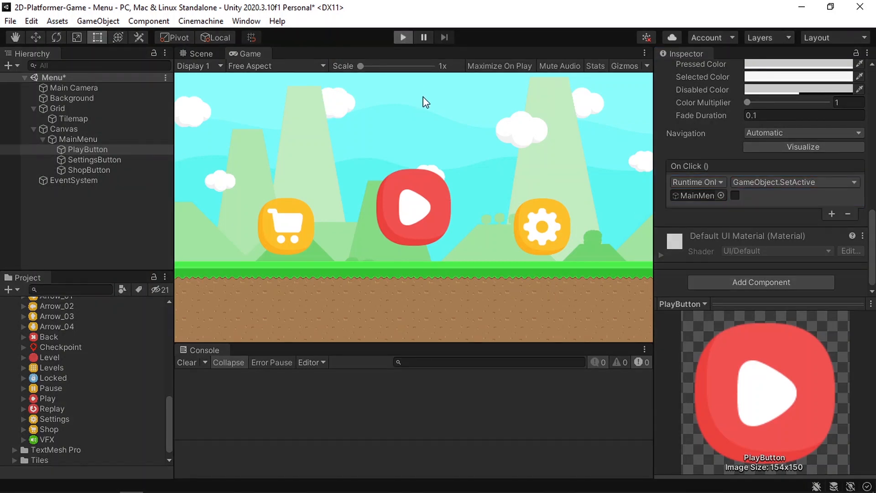
pyautogui.click(414, 205)
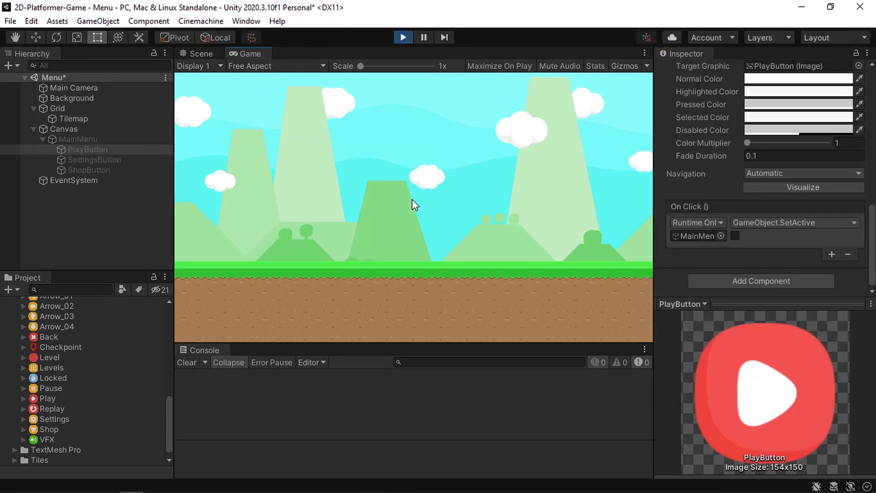
pyautogui.click(401, 37)
# - Add a UI Panel to the Canvas and name it LevelsMenu
pyautogui.click(135, 138)
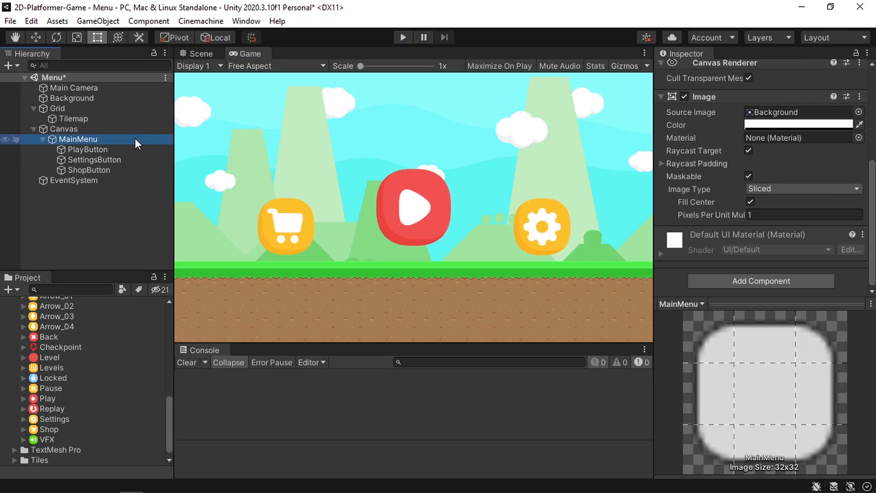
pyautogui.rightClick(118, 131)
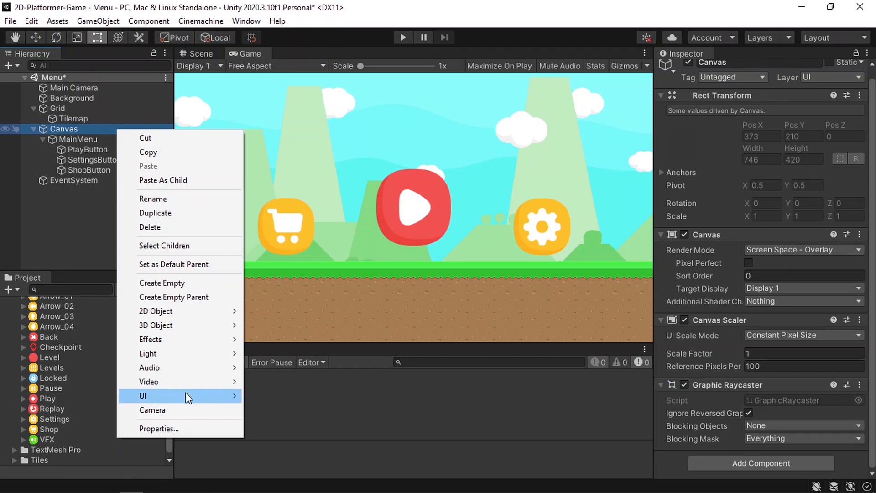
pyautogui.moveTo(189, 396)
pyautogui.click(281, 367)
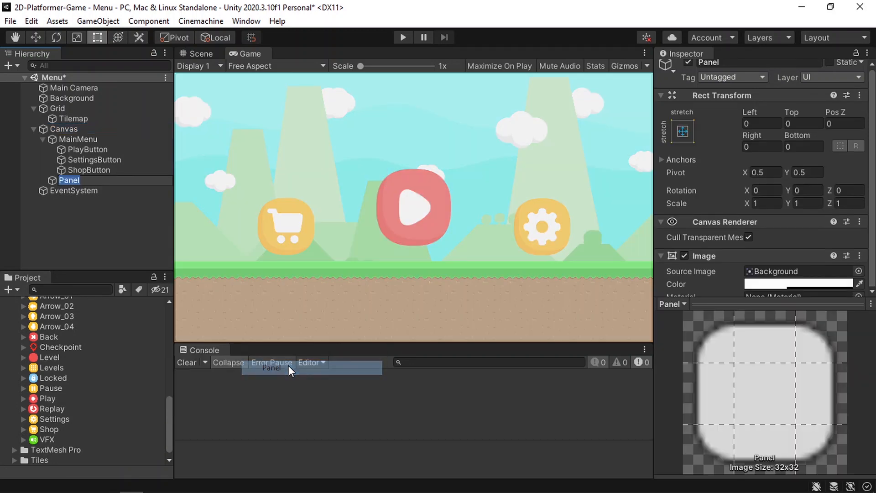
pyautogui.write('LevelsMenu')
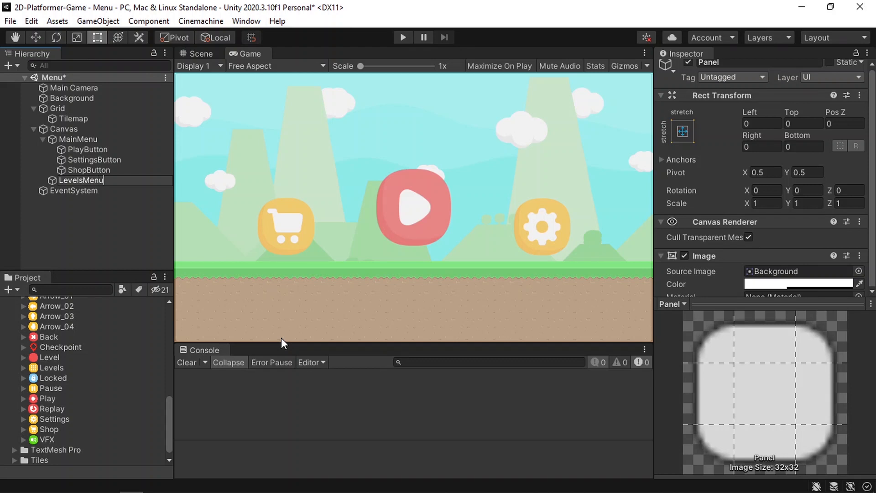
pyautogui.press('Return')
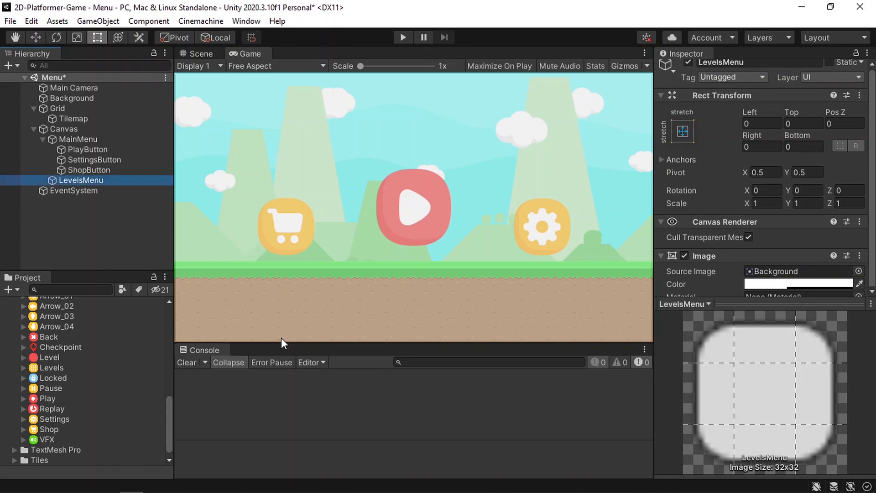
# - Set the alpha of the LevelsMenu panel's image color to 0 and deactivate the MainMenu panel
pyautogui.click(760, 283)
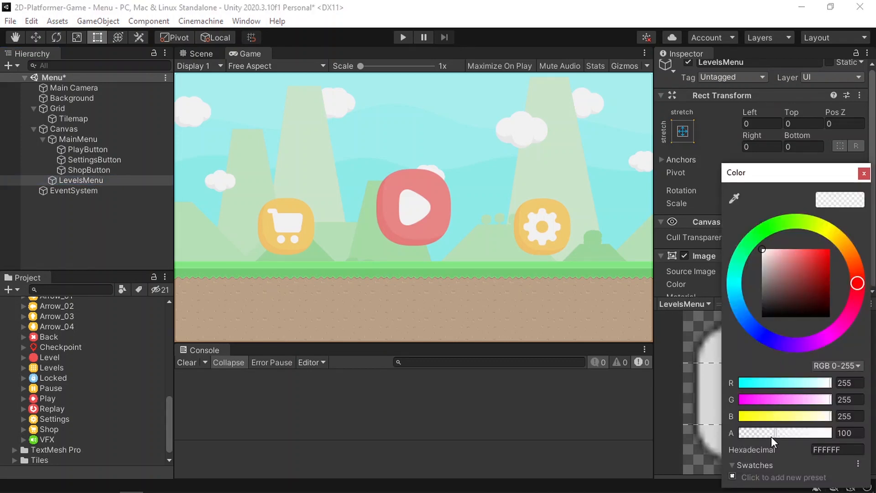
pyautogui.moveTo(771, 436); pyautogui.dragTo(740, 439)
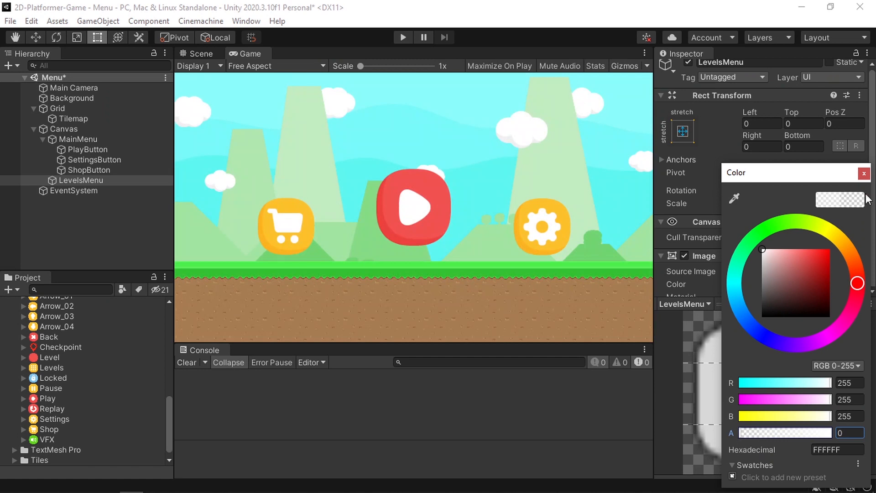
pyautogui.click(864, 174)
pyautogui.click(97, 139)
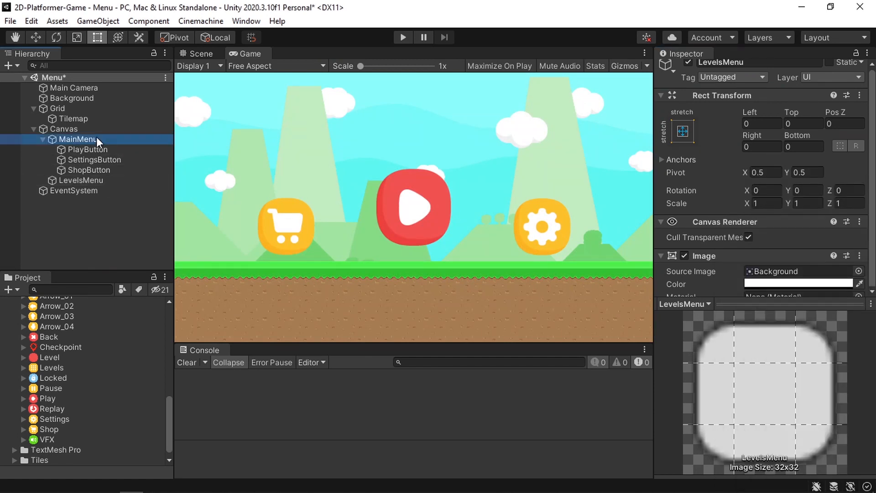
pyautogui.click(688, 63)
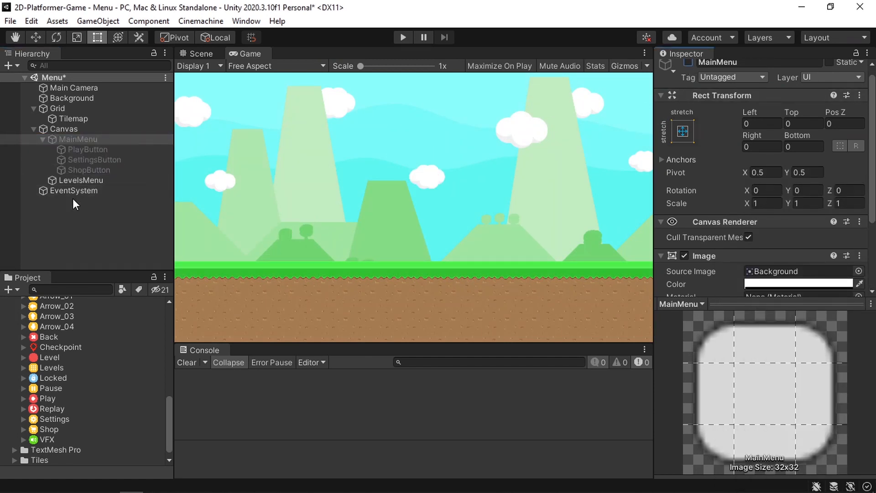
# - Add a UI Button named BackButton inside LevelsMenu and delete its Text child
pyautogui.rightClick(79, 182)
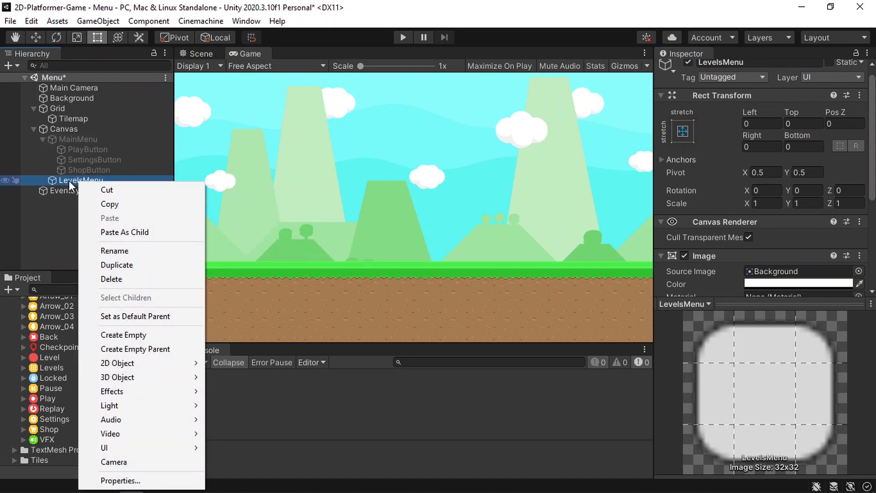
pyautogui.moveTo(117, 449)
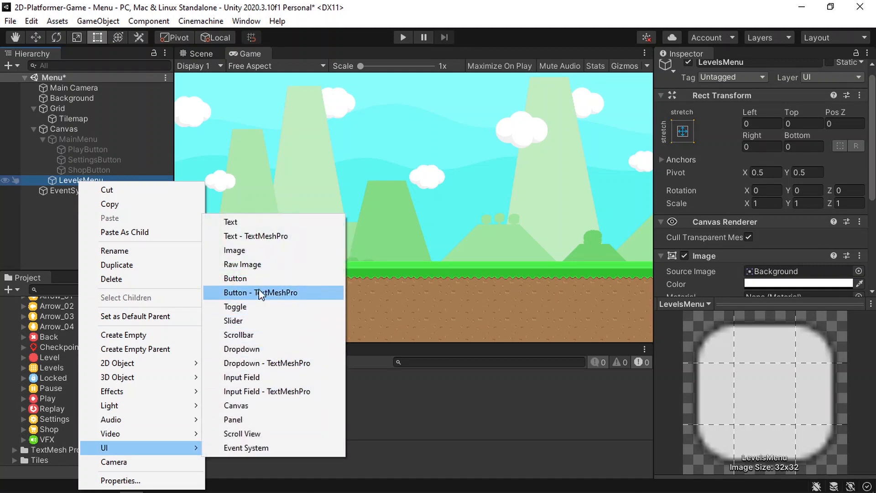
pyautogui.click(254, 278)
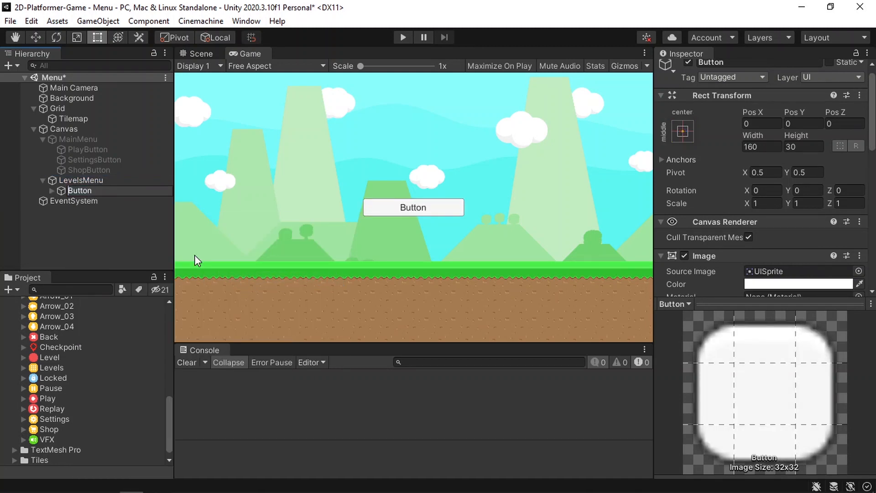
pyautogui.write('Back')
pyautogui.press('Return')
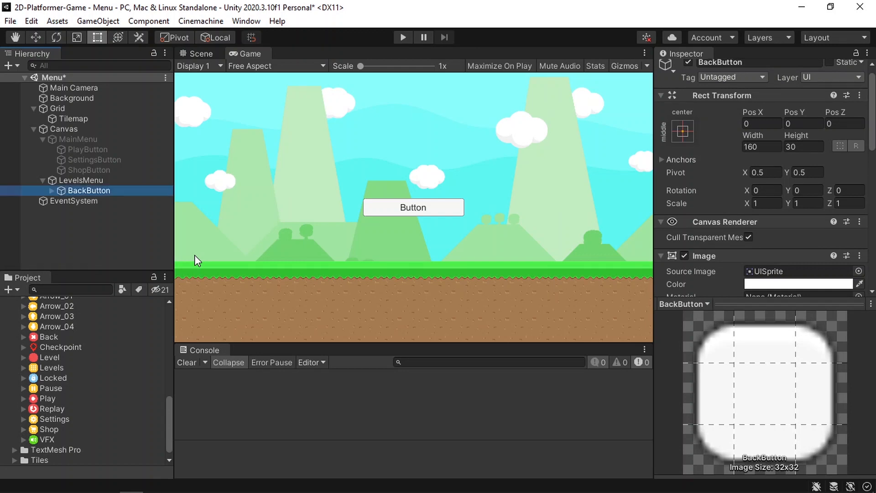
pyautogui.click(53, 191)
pyautogui.click(85, 202)
pyautogui.press('Delete')
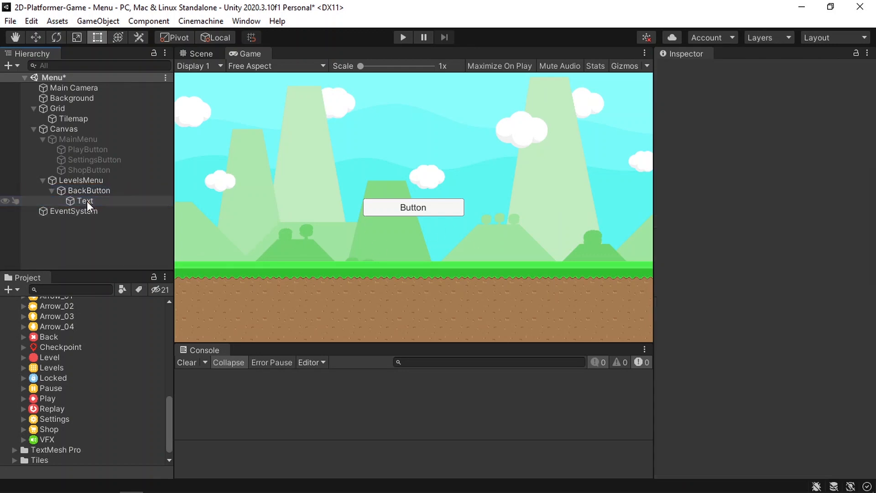
# - Set BackButton's width and height to 80 and assign the Back sprite as its source image
pyautogui.click(92, 192)
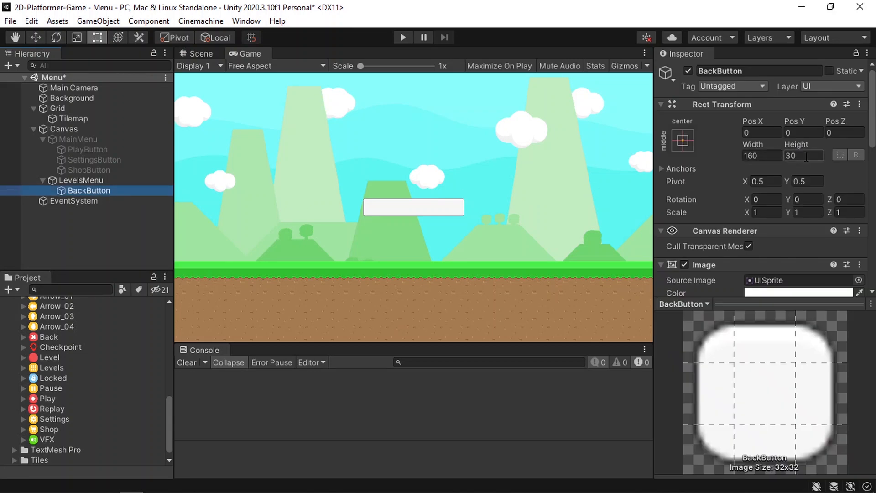
pyautogui.click(771, 157)
pyautogui.write('80')
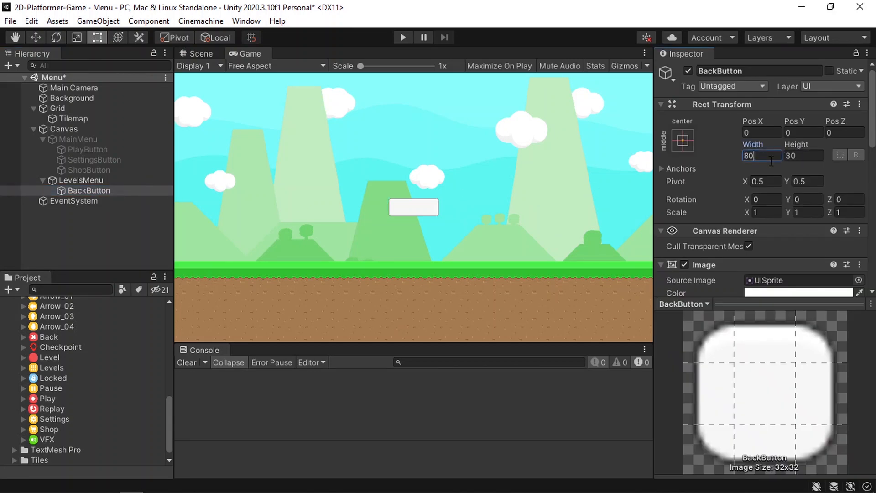
pyautogui.click(804, 155)
pyautogui.write('80')
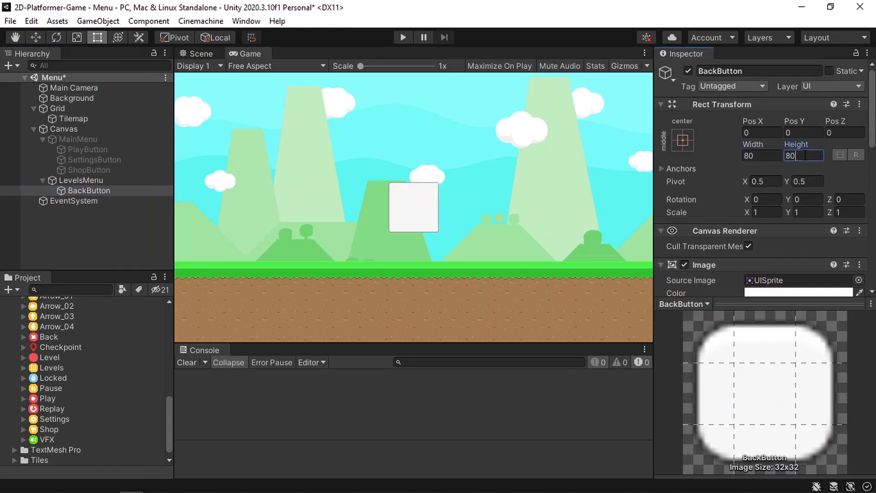
pyautogui.scroll(2, 97, 396)
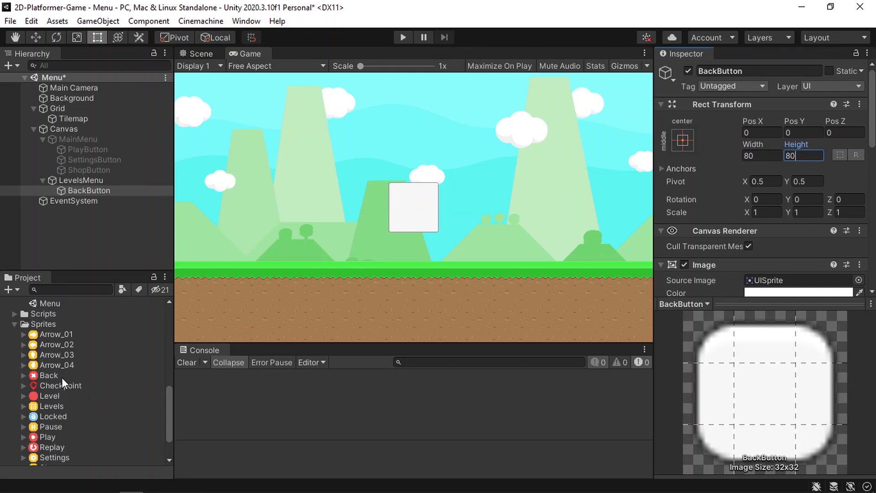
pyautogui.moveTo(53, 378); pyautogui.dragTo(811, 285)
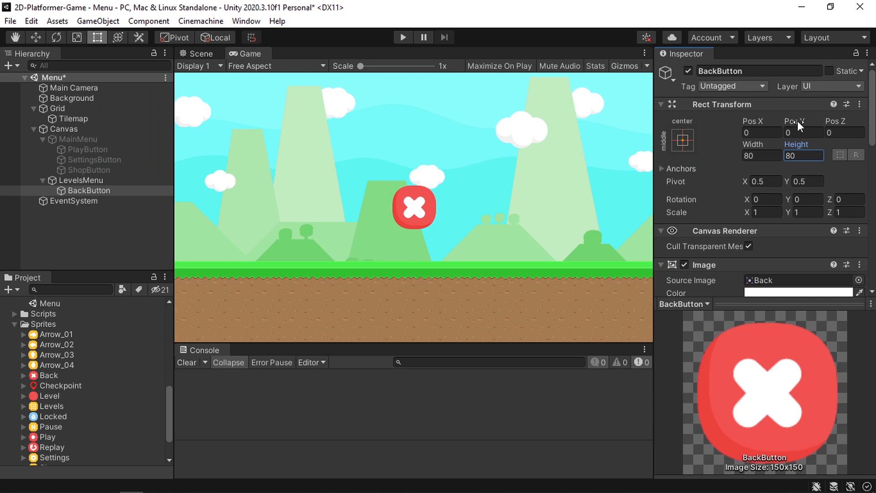
# - Move BackButton down by setting its Pos Y to -150
pyautogui.moveTo(798, 120); pyautogui.dragTo(673, 184)
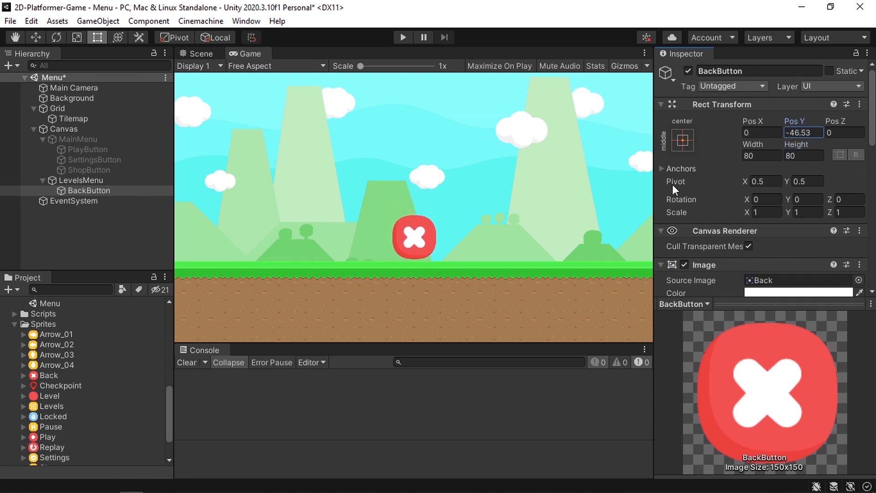
pyautogui.moveTo(813, 133); pyautogui.dragTo(787, 134)
pyautogui.write('-150')
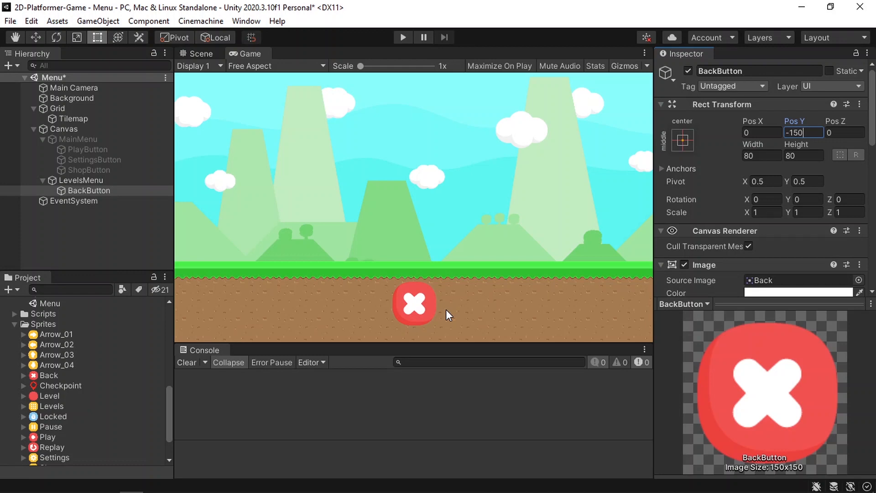
# - Add two On Click events to BackButton and make the first call GameObject.SetActive on MainMenu with the value checked
pyautogui.scroll(-10, 739, 267)
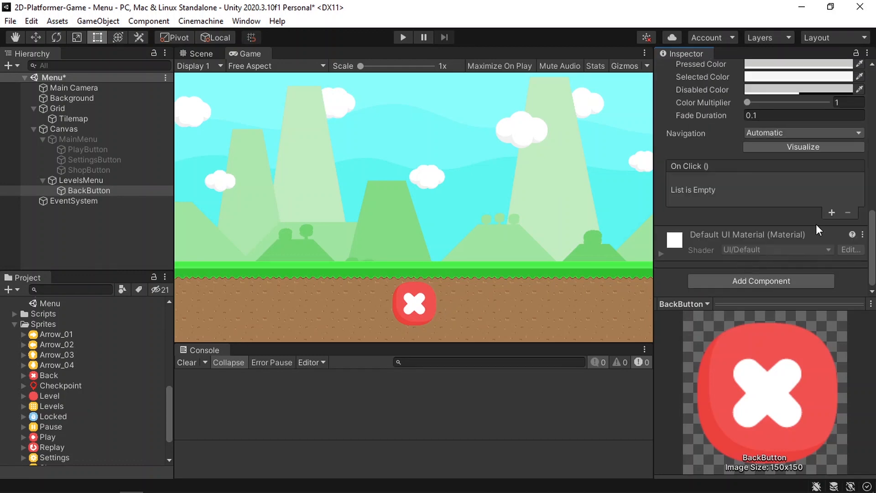
pyautogui.click(830, 213)
pyautogui.click(830, 214)
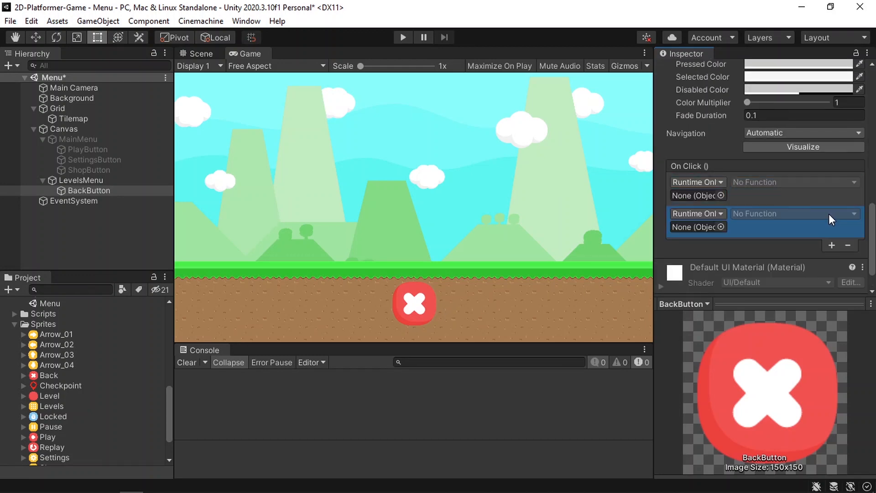
pyautogui.moveTo(89, 142); pyautogui.dragTo(694, 196)
pyautogui.click(777, 182)
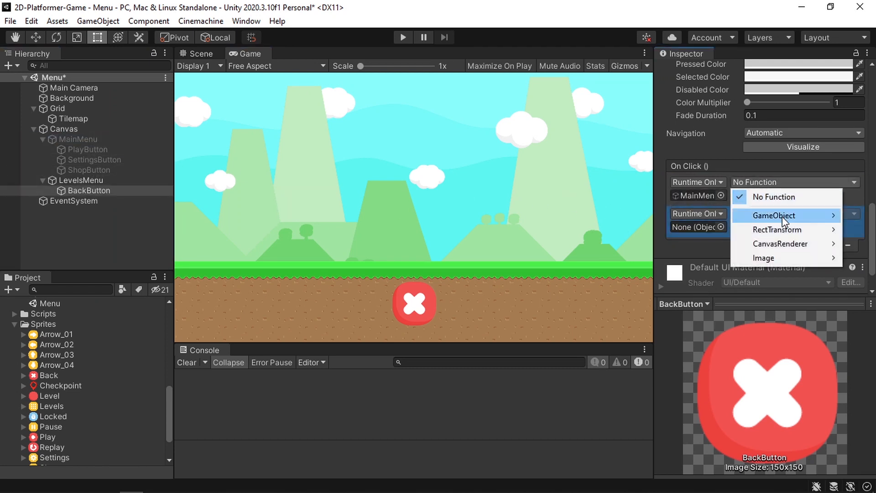
pyautogui.moveTo(783, 217)
pyautogui.click(612, 315)
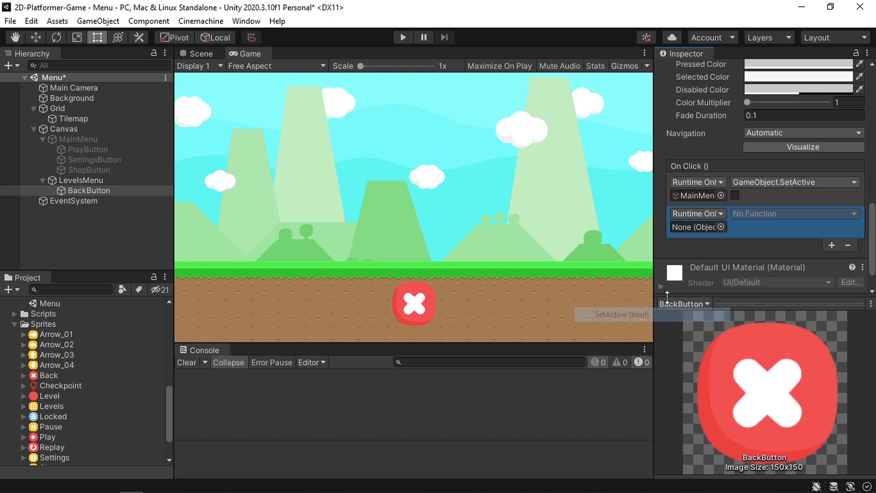
pyautogui.click(735, 196)
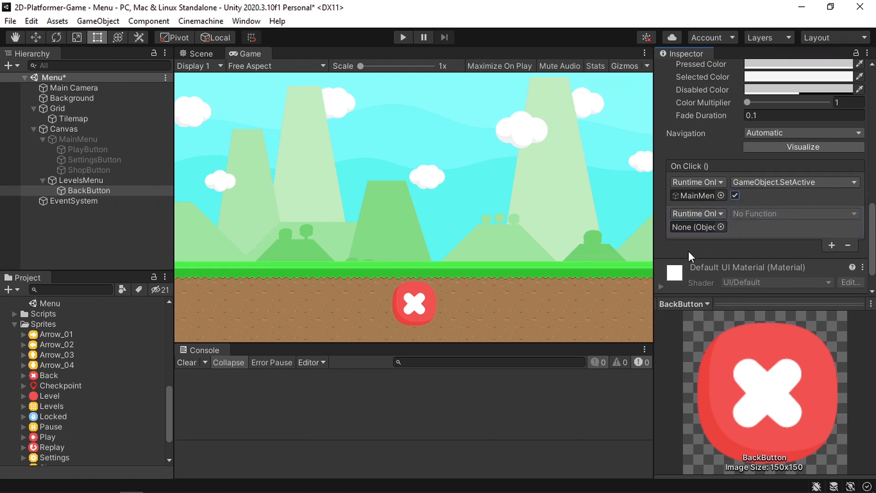
# - Make BackButton's second On Click event call GameObject.SetActive on LevelsMenu with the value unchecked
pyautogui.moveTo(91, 180); pyautogui.dragTo(699, 230)
pyautogui.click(768, 214)
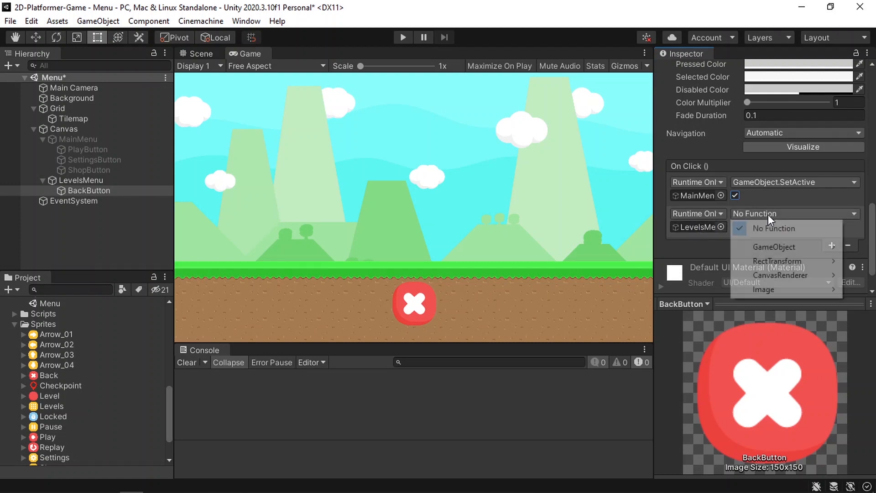
pyautogui.moveTo(778, 256)
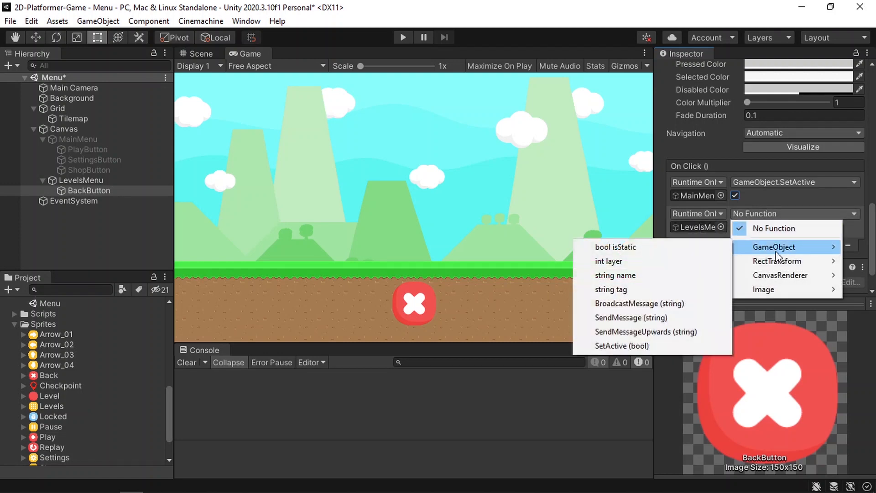
pyautogui.click(631, 346)
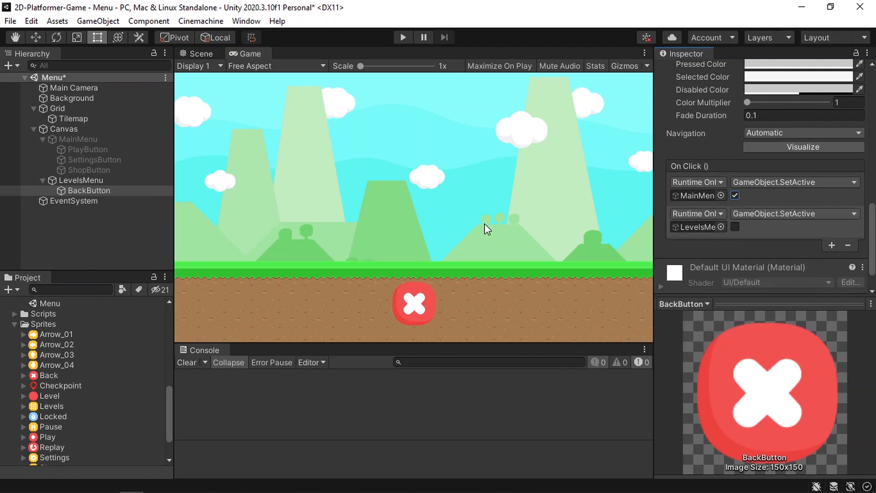
# - Add a second On Click event to PlayButton that calls GameObject.SetActive on LevelsMenu with the value checked
pyautogui.click(111, 139)
pyautogui.click(115, 152)
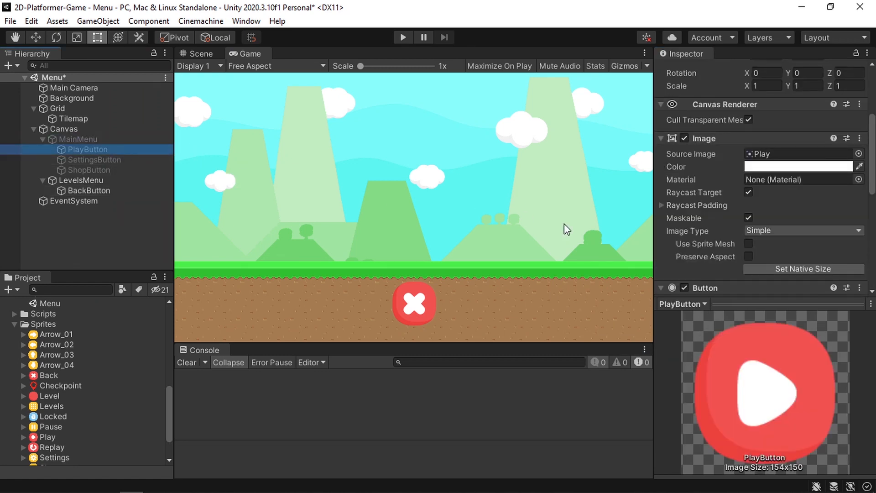
pyautogui.scroll(-10, 710, 242)
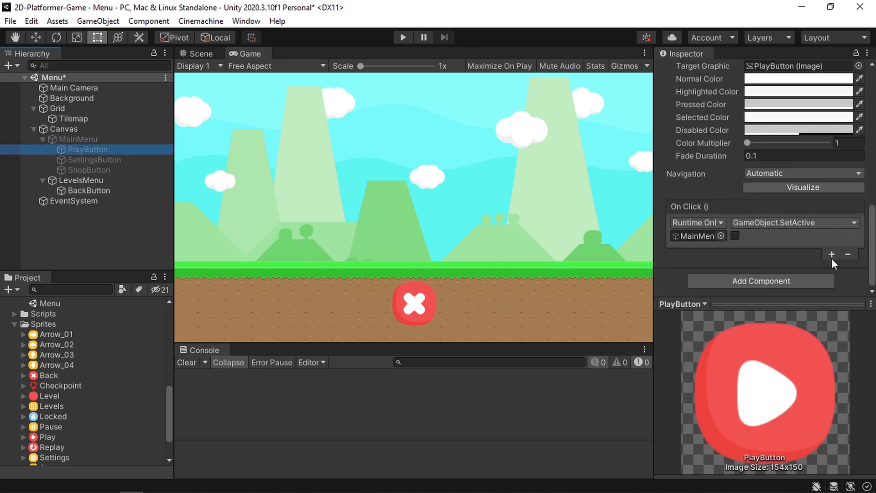
pyautogui.click(832, 255)
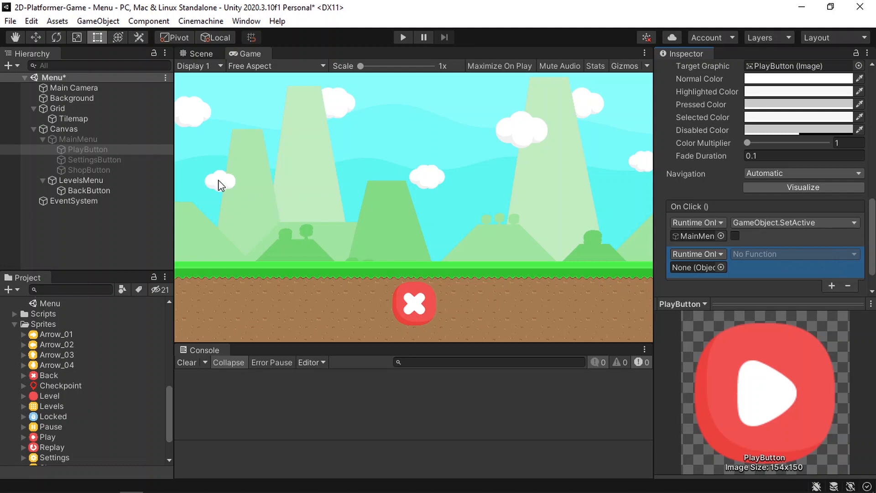
pyautogui.moveTo(117, 181); pyautogui.dragTo(698, 268)
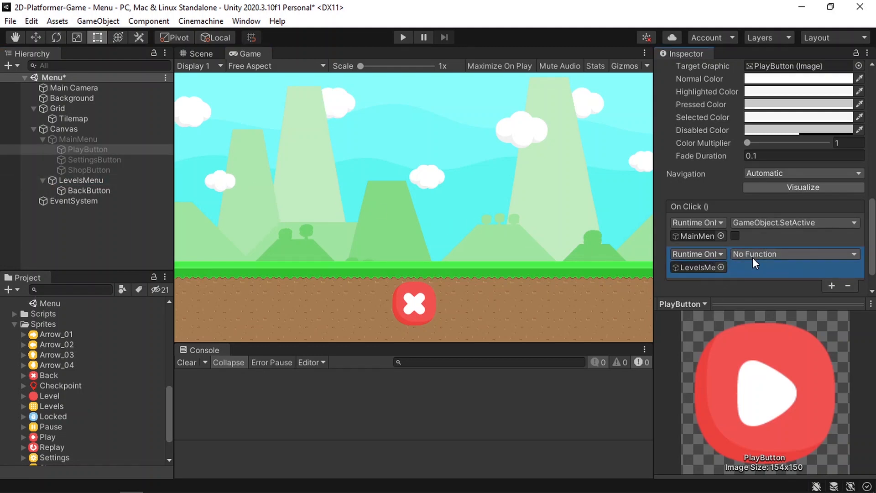
pyautogui.click(753, 255)
pyautogui.moveTo(775, 288)
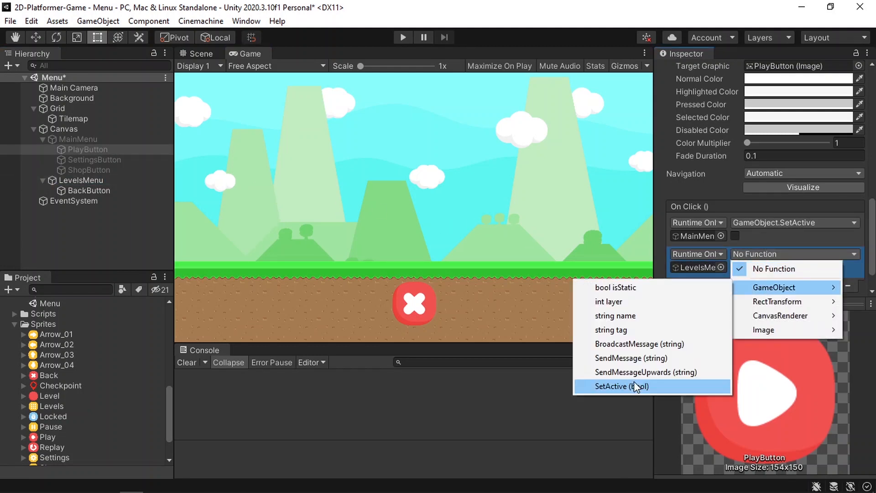
pyautogui.click(635, 383)
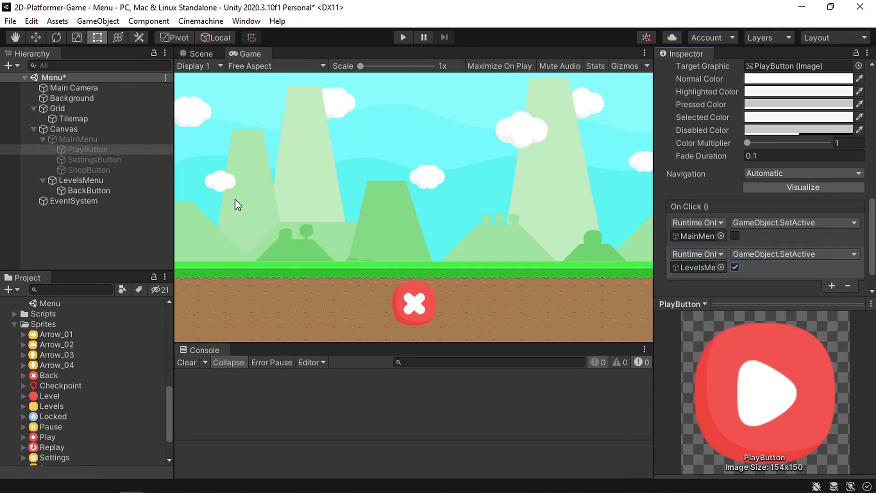
# - Deactivate the LevelsMenu object and activate the MainMenu object
pyautogui.click(119, 180)
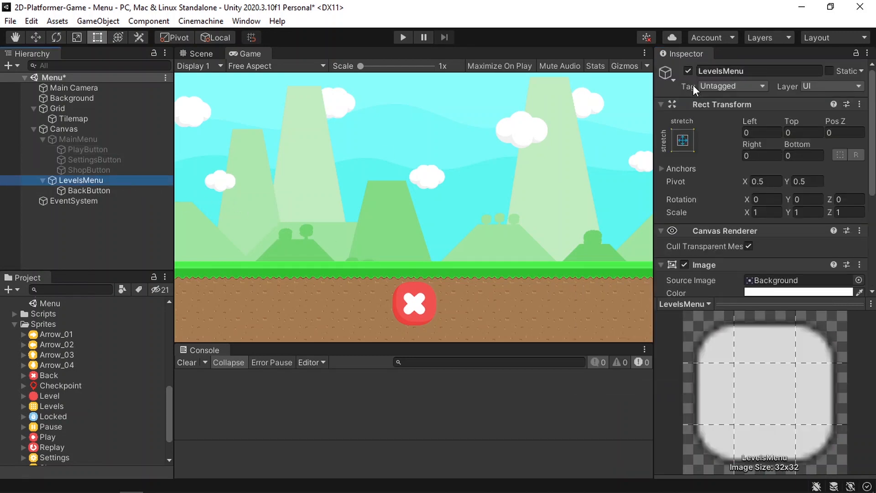
pyautogui.click(689, 71)
pyautogui.click(112, 141)
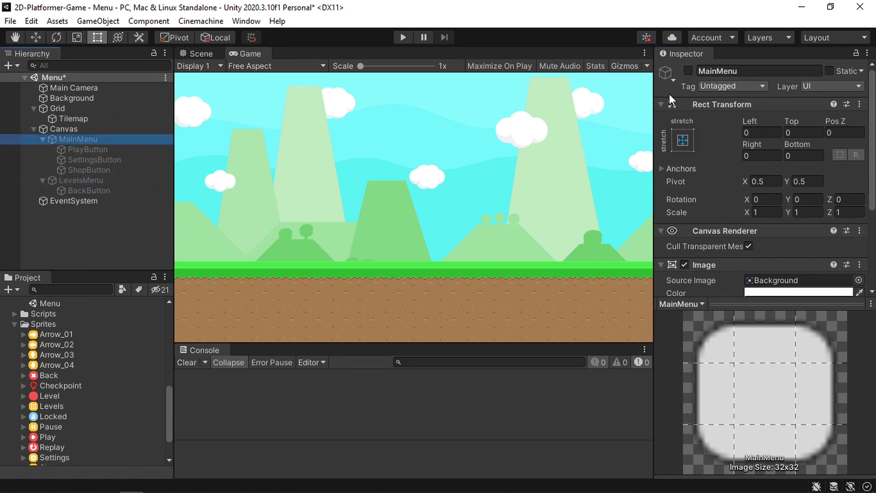
pyautogui.click(689, 71)
# - Play-test the menu by switching between the main and levels menus several times with the play and back buttons, and stop the game
pyautogui.click(403, 37)
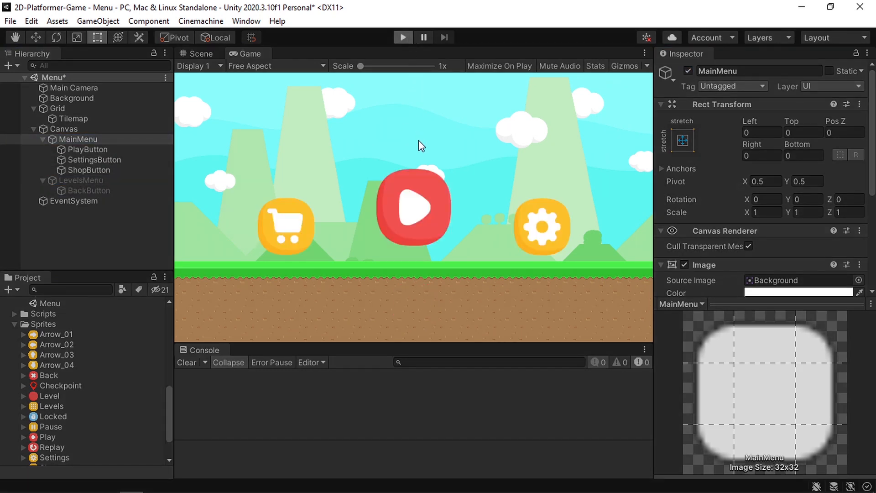
pyautogui.click(411, 211)
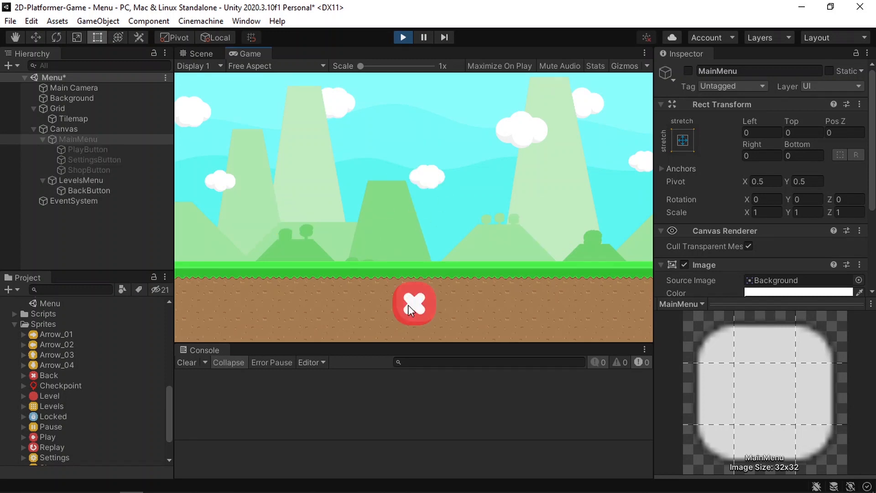
pyautogui.click(409, 306)
pyautogui.click(420, 220)
pyautogui.click(412, 311)
pyautogui.click(422, 210)
pyautogui.click(423, 307)
pyautogui.click(404, 38)
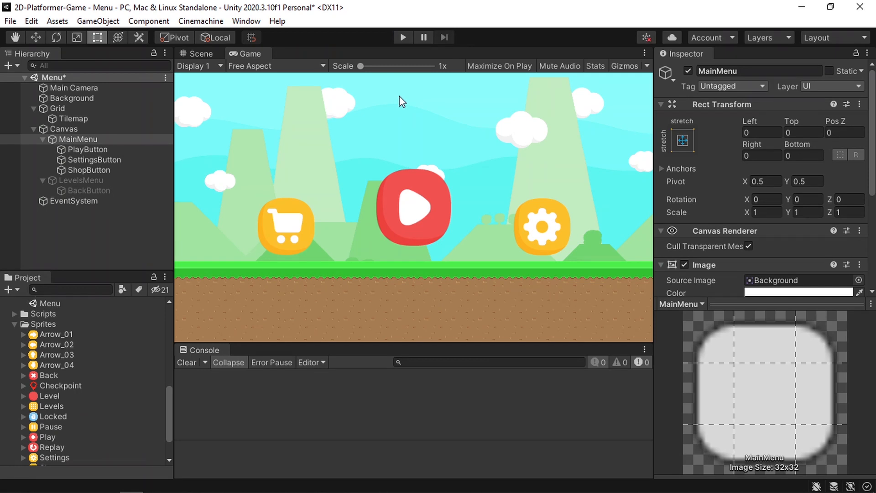
# - Deactivate the MainMenu object and activate LevelsMenu for editing
pyautogui.click(105, 180)
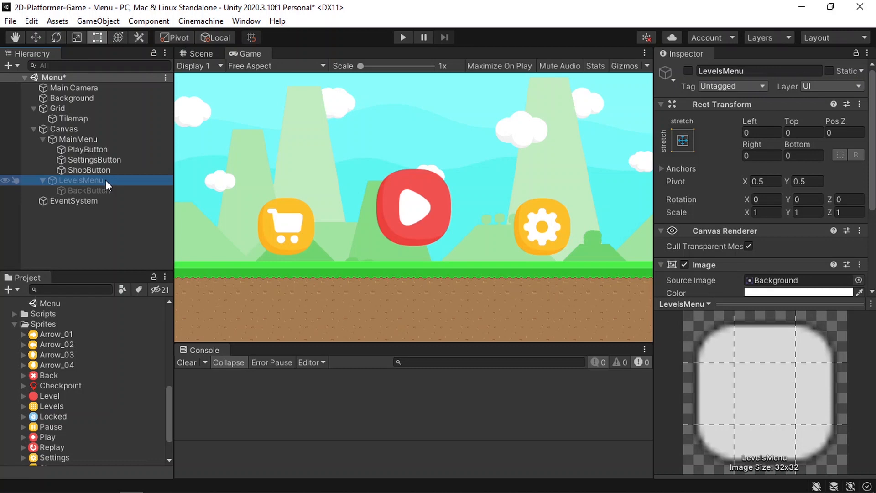
pyautogui.click(108, 138)
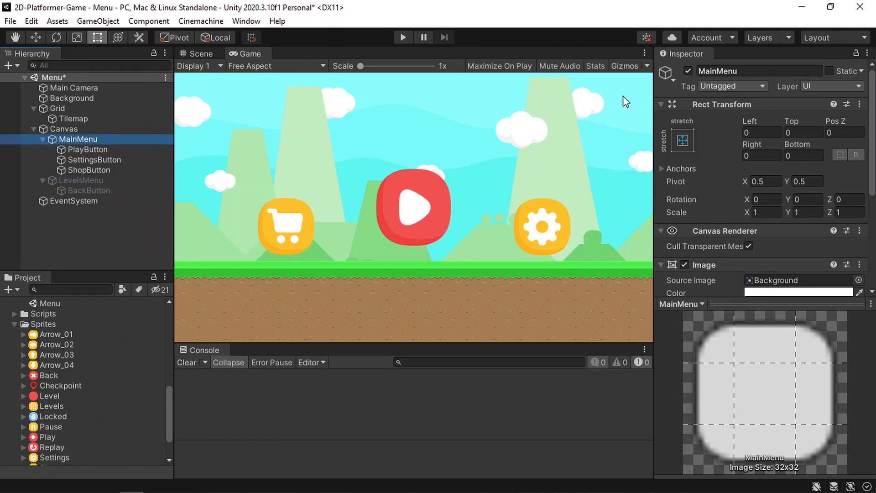
pyautogui.click(689, 72)
pyautogui.click(96, 180)
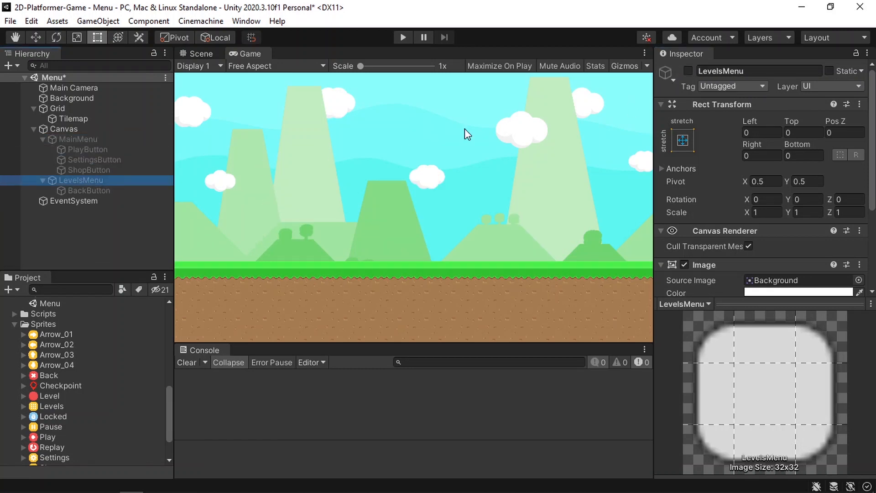
pyautogui.click(687, 71)
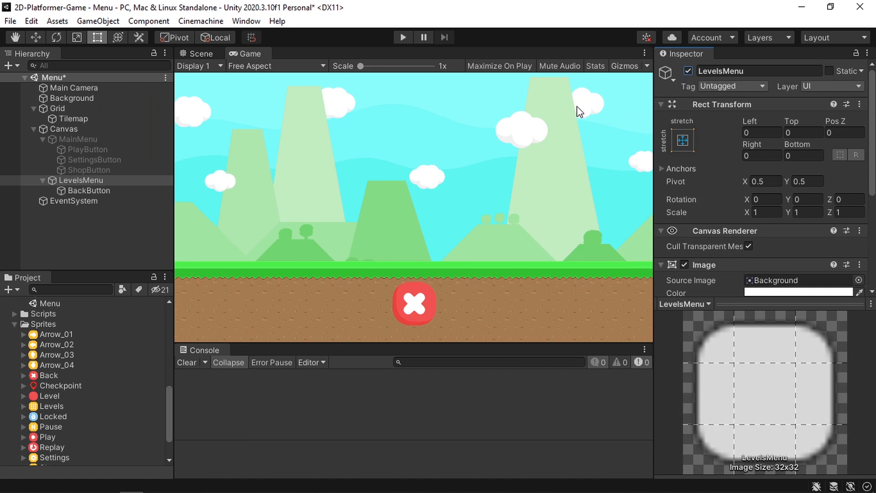
# - Add a UI Panel inside LevelsMenu and name it Levels
pyautogui.rightClick(90, 181)
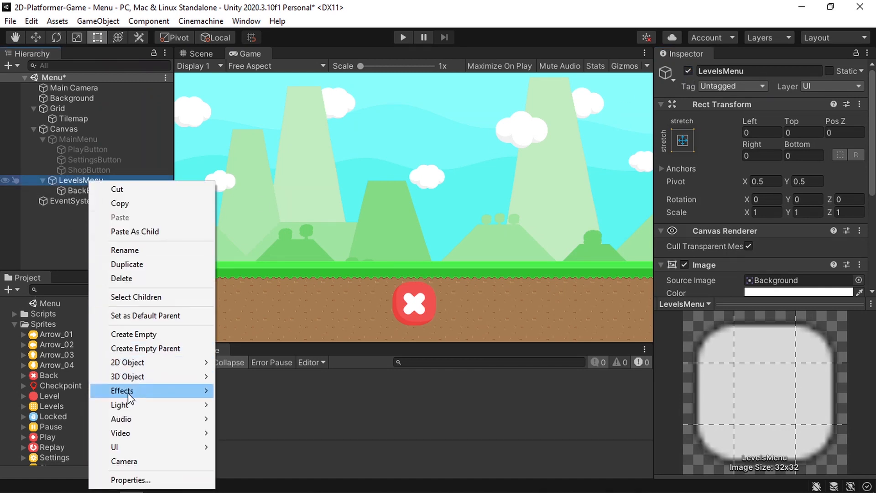
pyautogui.moveTo(138, 447)
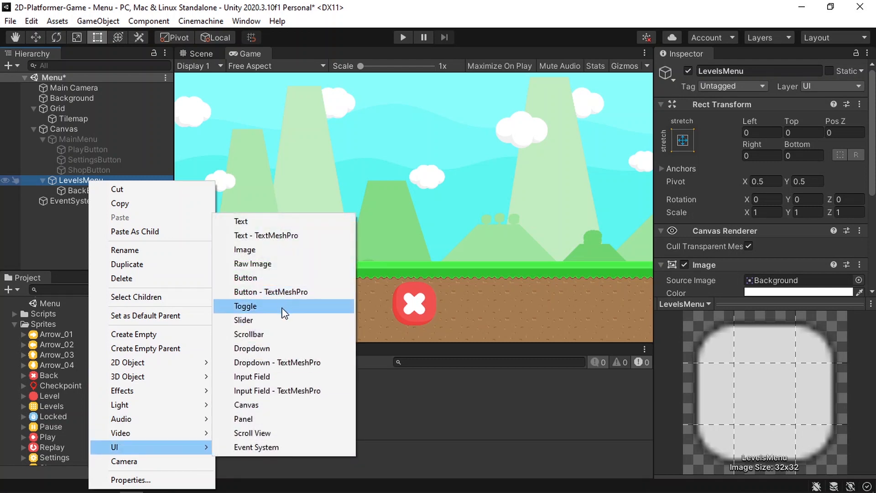
pyautogui.click(273, 418)
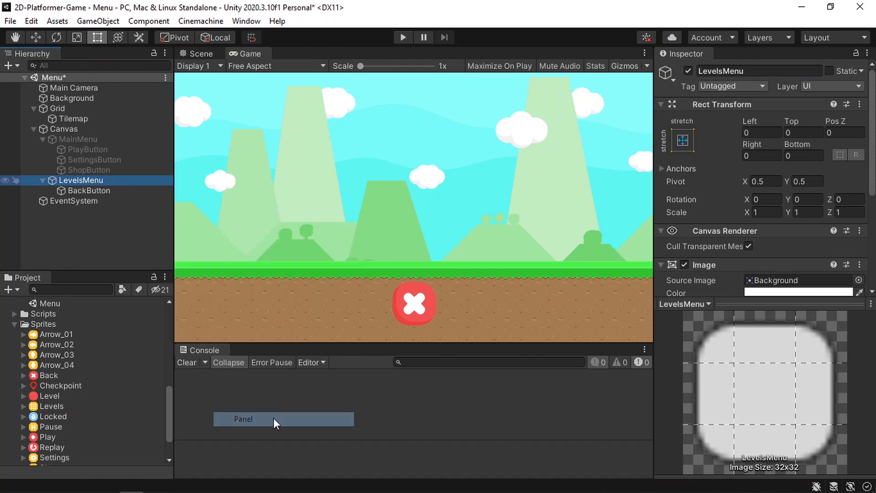
pyautogui.write('L')
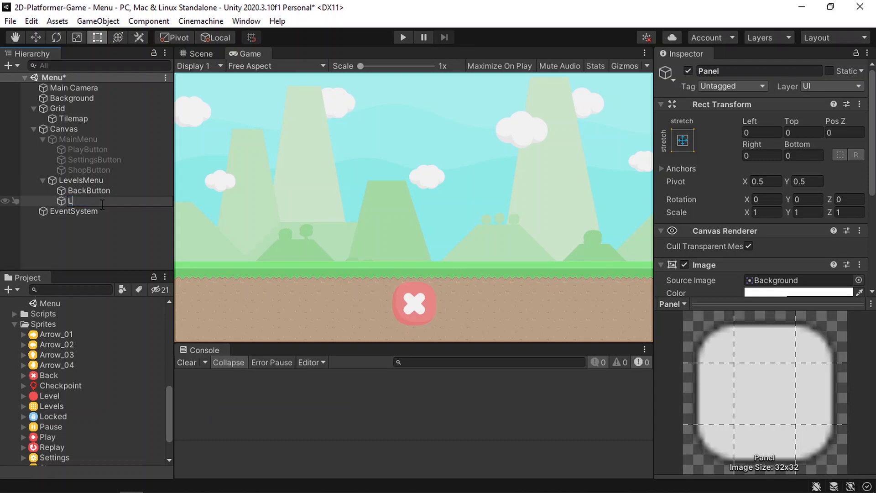
pyautogui.write('evels')
pyautogui.press('Return')
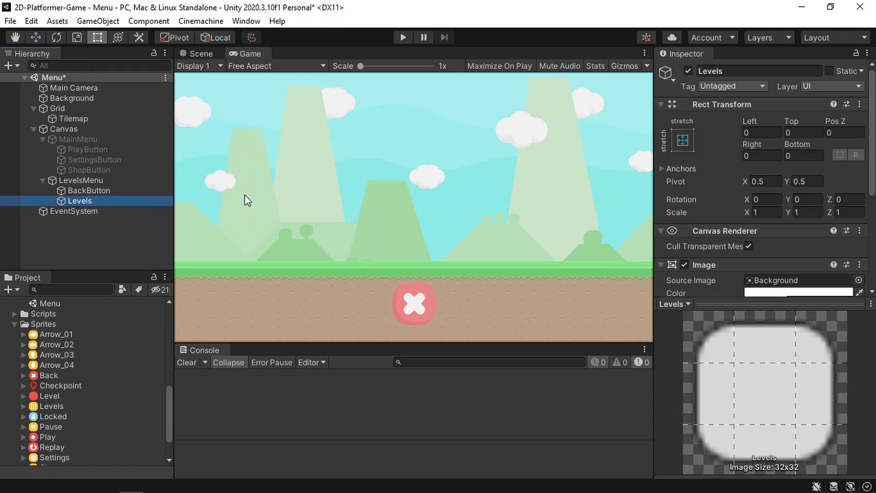
# - Anchor the Levels panel to middle center and set its width to 550 and height to 400
pyautogui.click(685, 140)
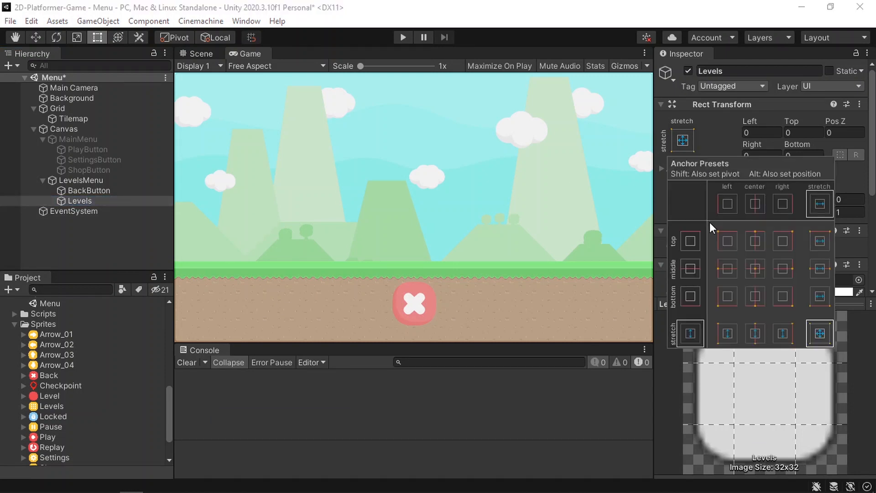
pyautogui.click(755, 271)
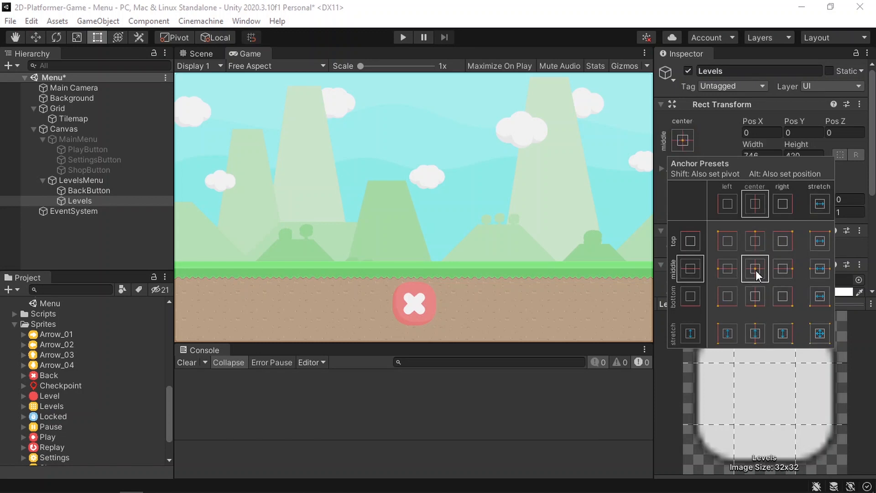
pyautogui.click(683, 133)
pyautogui.click(765, 157)
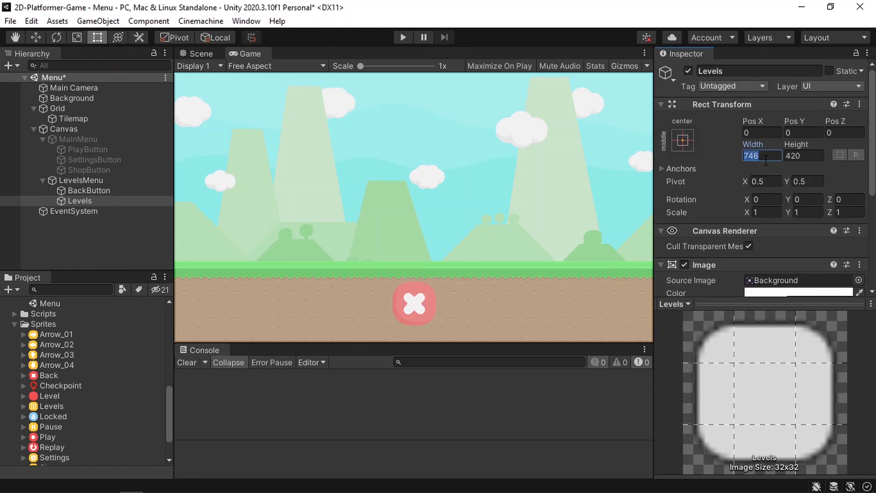
pyautogui.write('550')
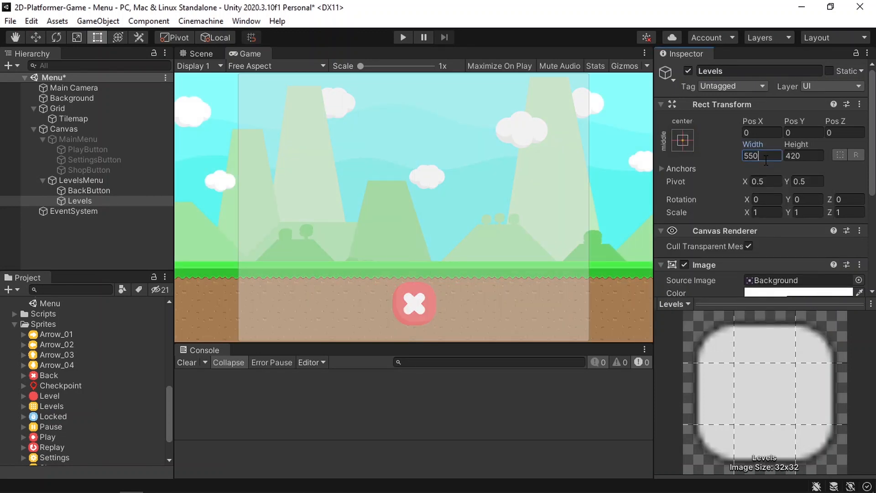
pyautogui.click(803, 157)
pyautogui.write('400')
# - Change the Levels panel's image color to black with alpha 100
pyautogui.scroll(-3, 800, 160)
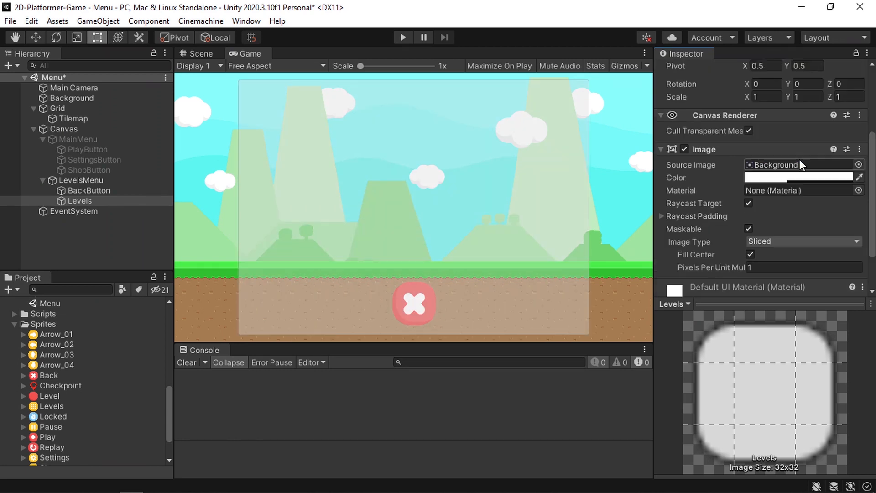
pyautogui.click(785, 177)
pyautogui.moveTo(779, 256); pyautogui.dragTo(755, 319)
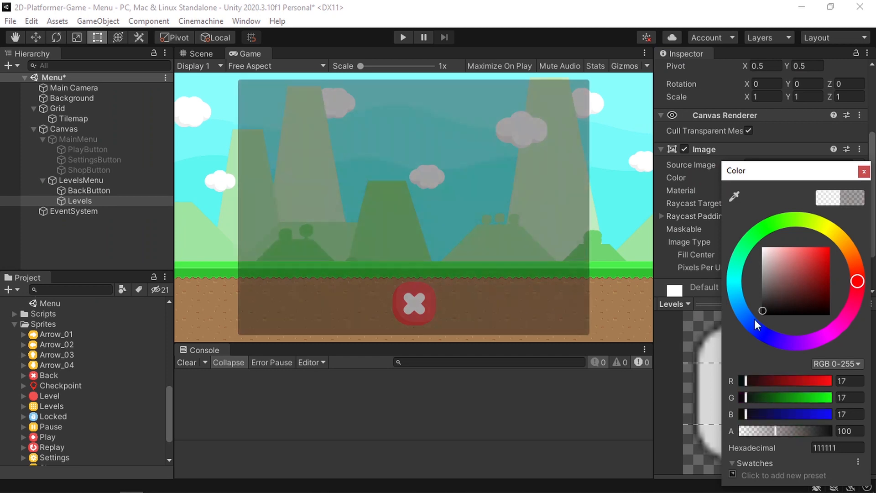
pyautogui.click(864, 171)
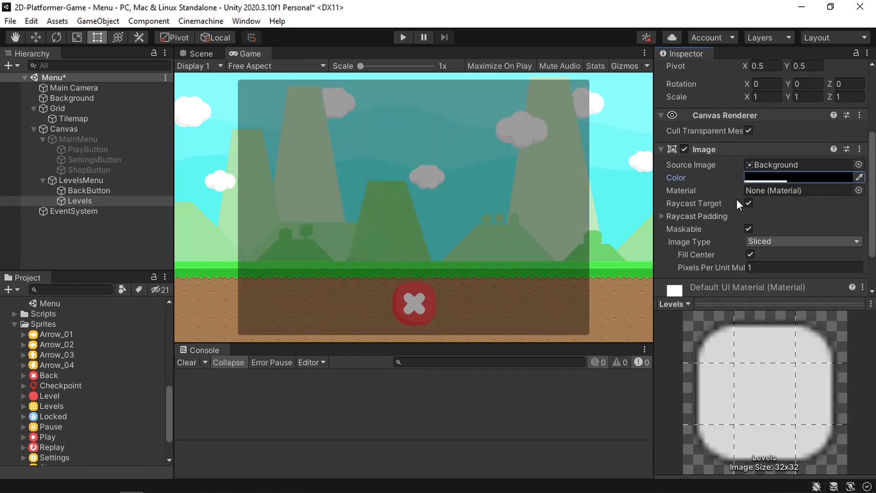
# - Resize the Levels panel to 500 by 250 with Pos Y 50, and set BackButton's Pos Y to -120
pyautogui.scroll(3, 740, 205)
pyautogui.click(803, 155)
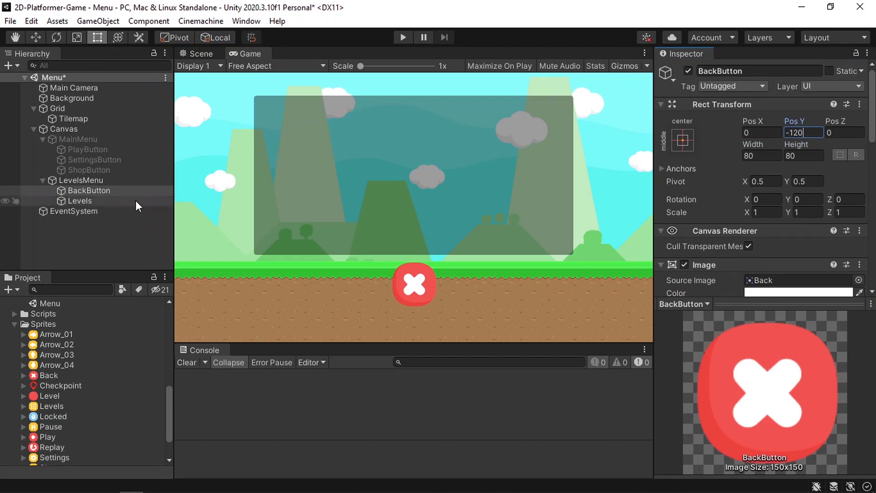
# - Add a UI Button inside the Levels panel
pyautogui.click(128, 201)
pyautogui.rightClick(127, 201)
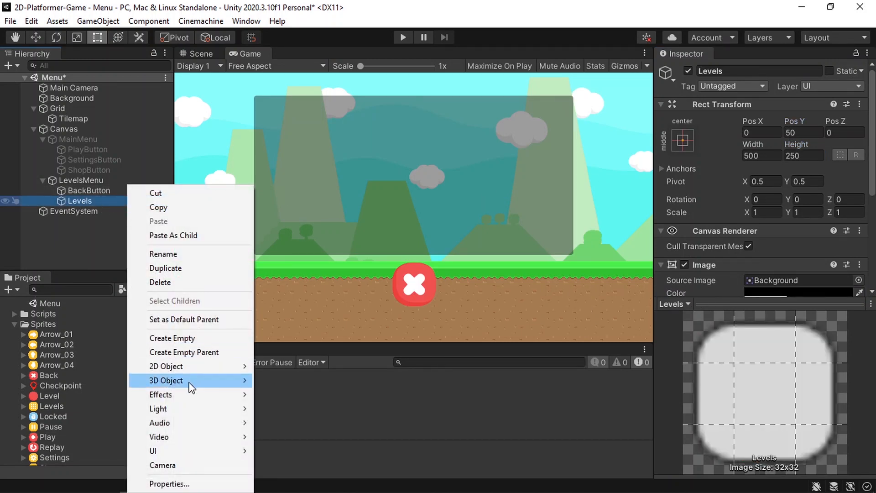
pyautogui.moveTo(188, 452)
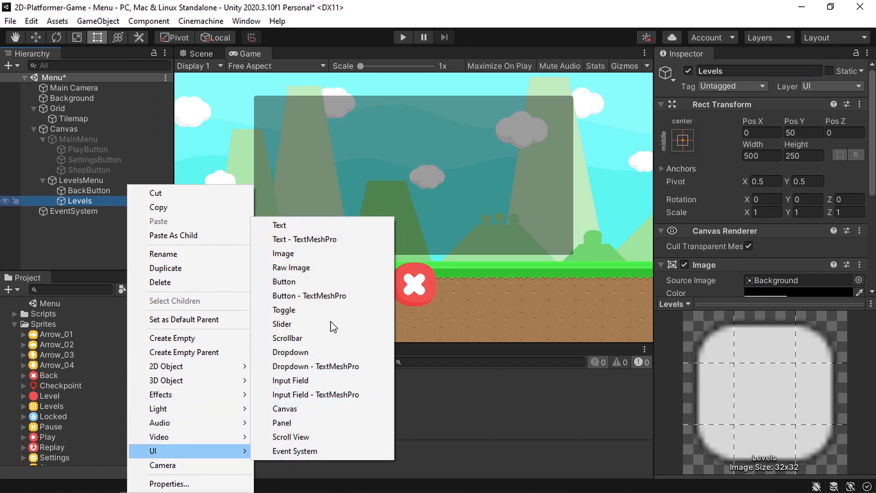
pyautogui.click(306, 283)
# - Set the label text of the new button in the Levels panel to 1
pyautogui.click(60, 212)
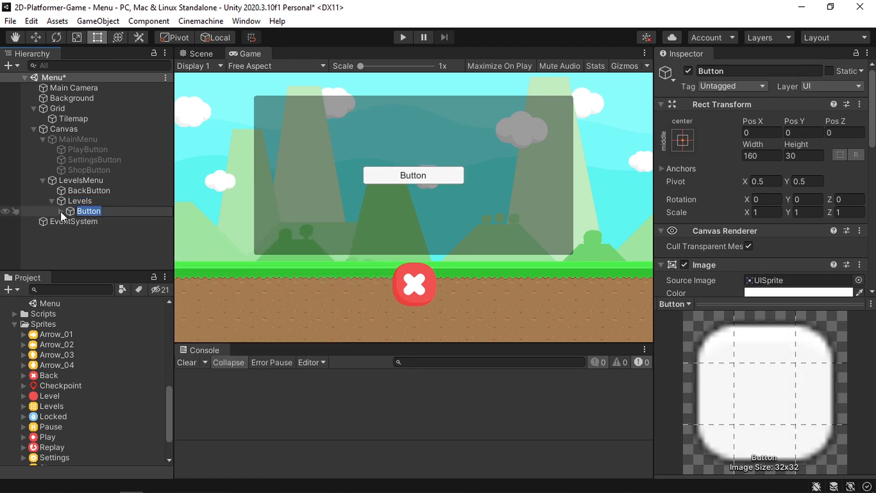
pyautogui.click(113, 221)
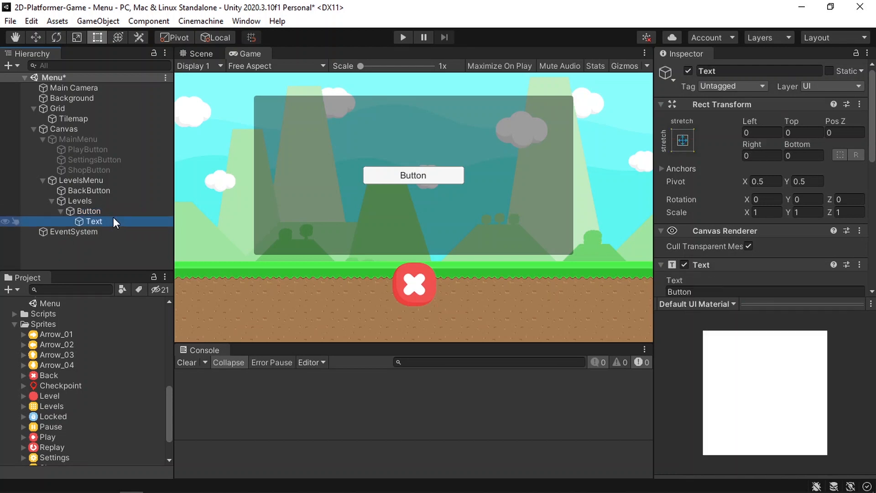
pyautogui.click(710, 288)
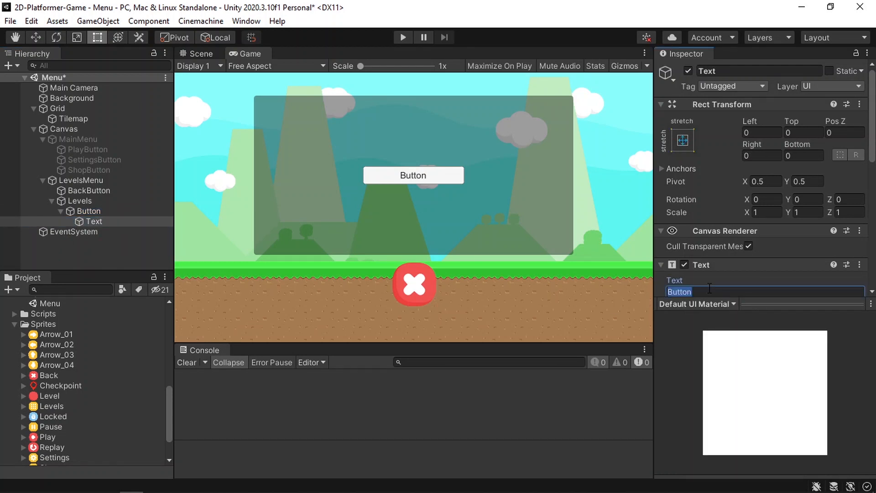
pyautogui.write('1')
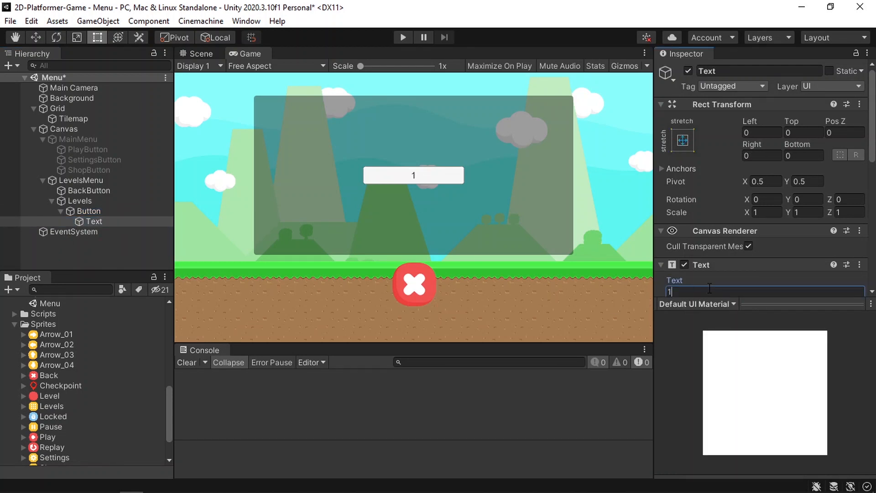
# - Set the width and height of the button inside the Levels panel to 100 each
pyautogui.click(99, 213)
pyautogui.click(753, 155)
pyautogui.write('120')
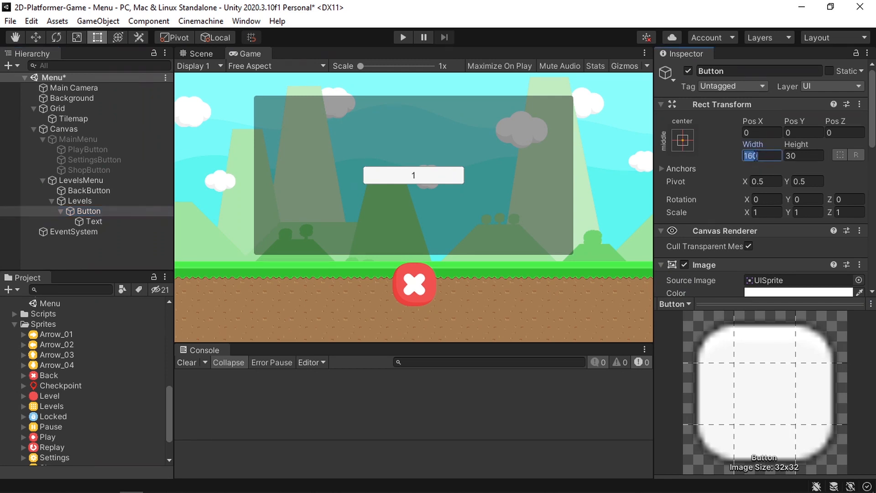
pyautogui.press('BackSpace')
pyautogui.press('BackSpace')
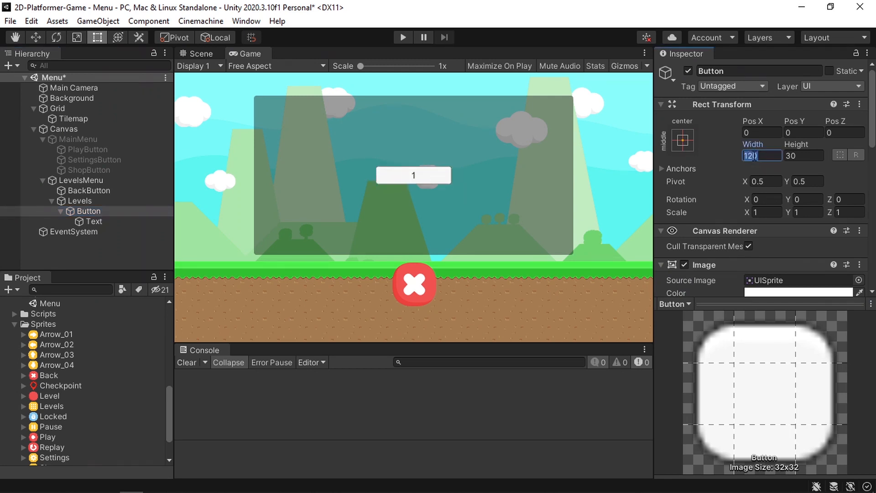
pyautogui.write('00')
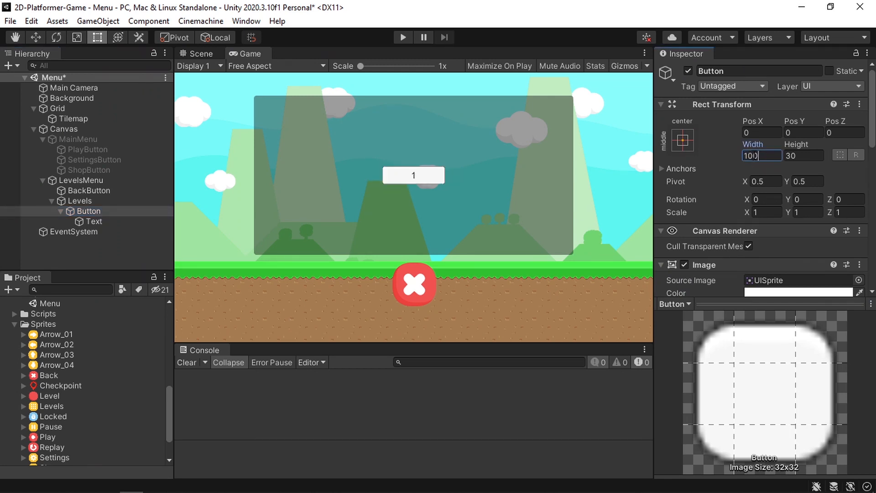
pyautogui.click(806, 156)
pyautogui.write('100')
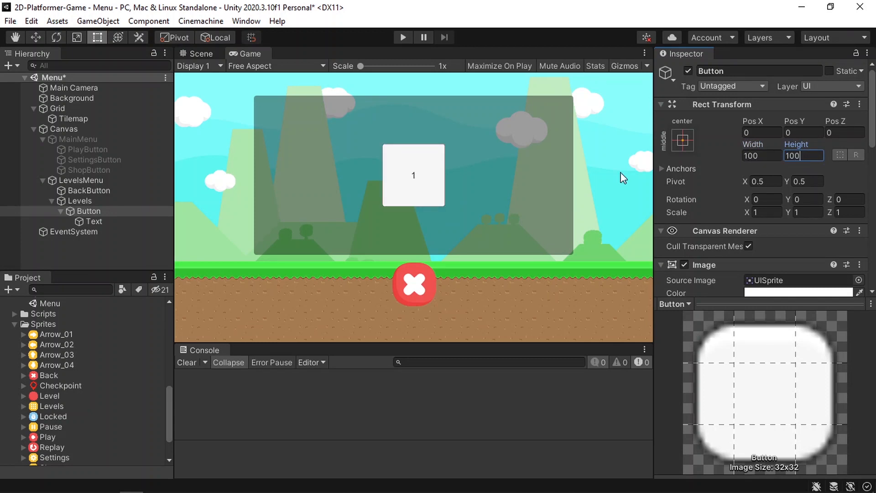
# - Add a Grid Layout Group component to the Levels panel
pyautogui.click(129, 205)
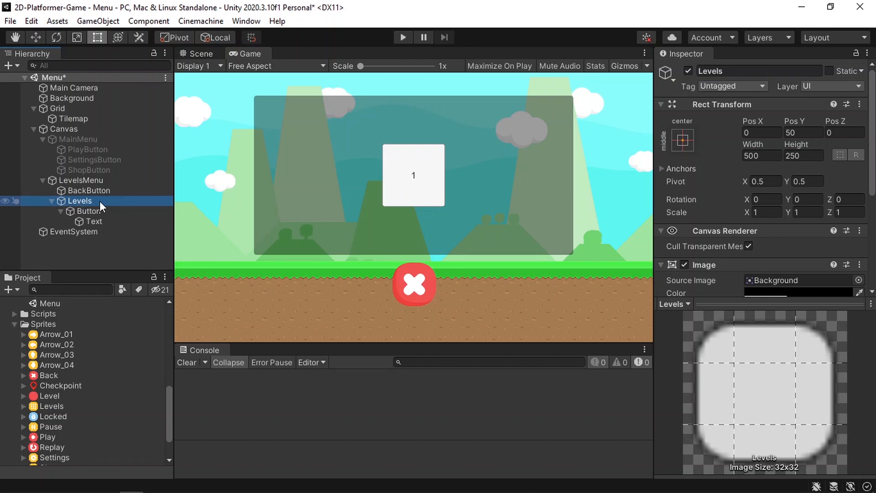
pyautogui.scroll(-5, 765, 209)
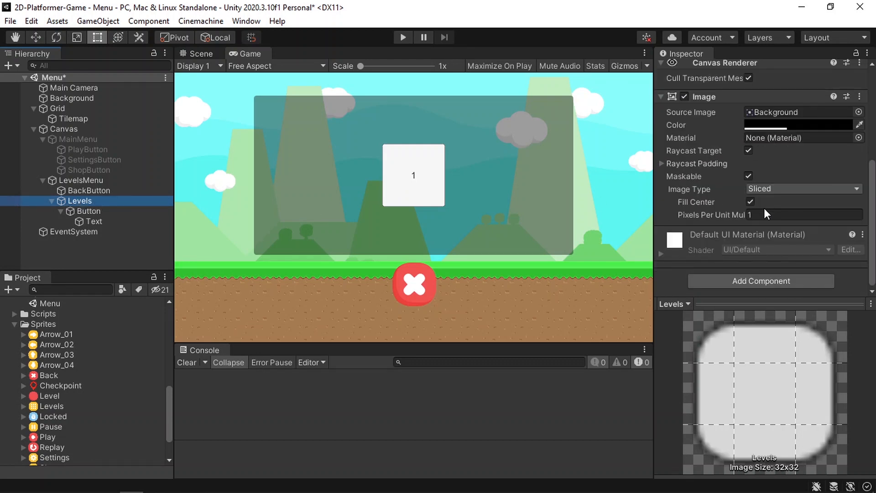
pyautogui.click(760, 280)
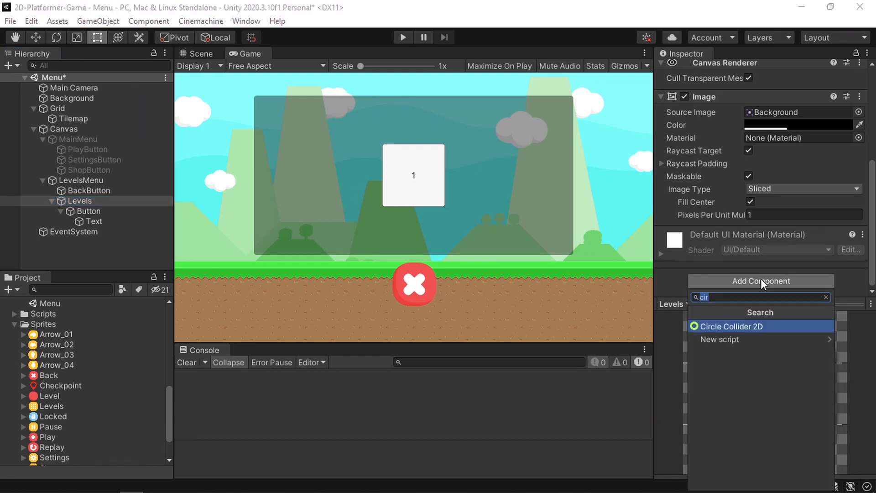
pyautogui.write('grid')
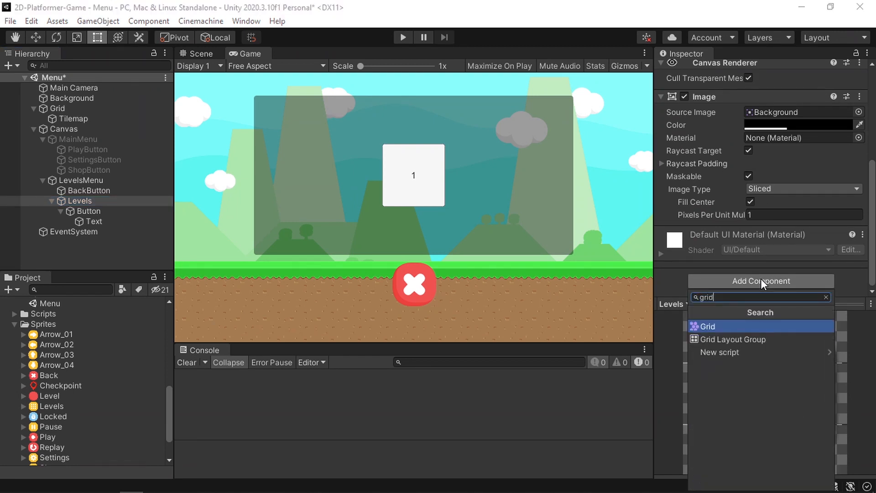
pyautogui.press('Down')
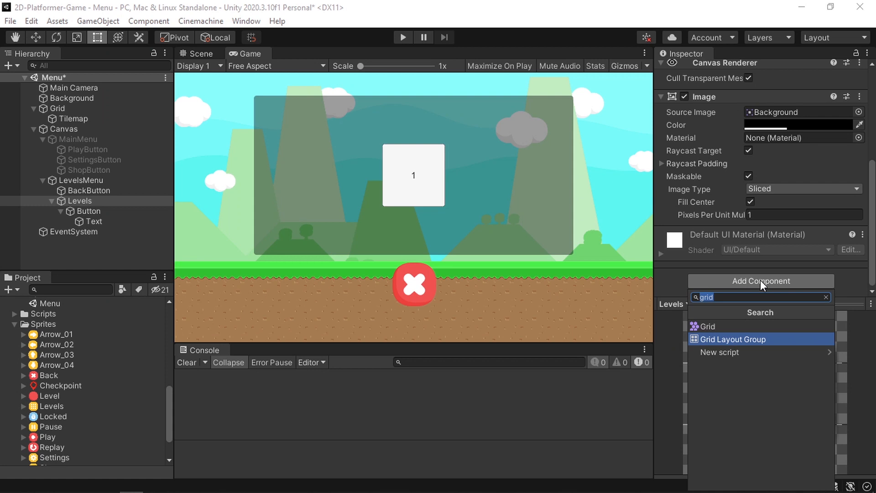
pyautogui.click(771, 341)
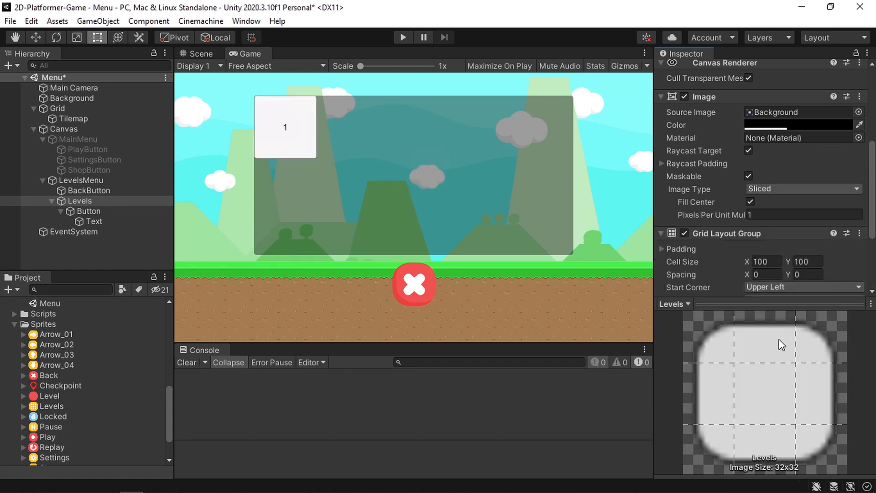
pyautogui.scroll(-3, 741, 285)
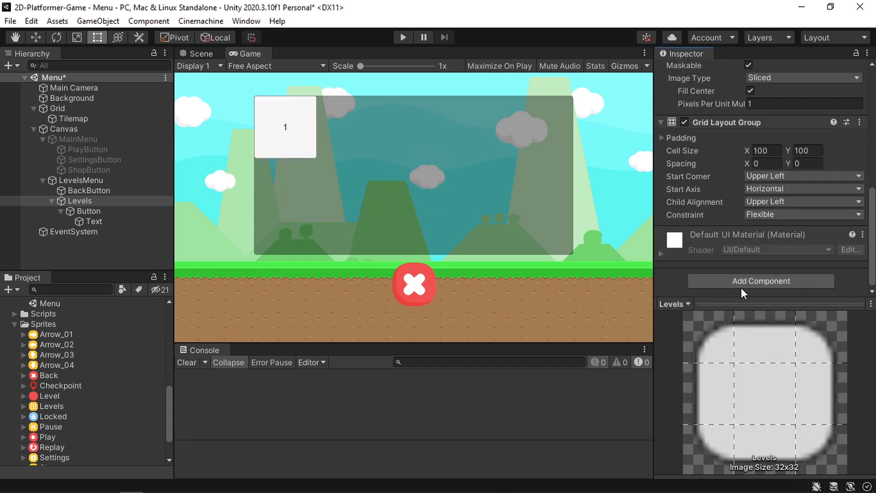
# - Duplicate the level button inside the Levels panel four times
pyautogui.click(126, 210)
pyautogui.hotkey('ctrl', 'd')
pyautogui.hotkey('ctrl', 'd')
pyautogui.hotkey('ctrl', 'd')
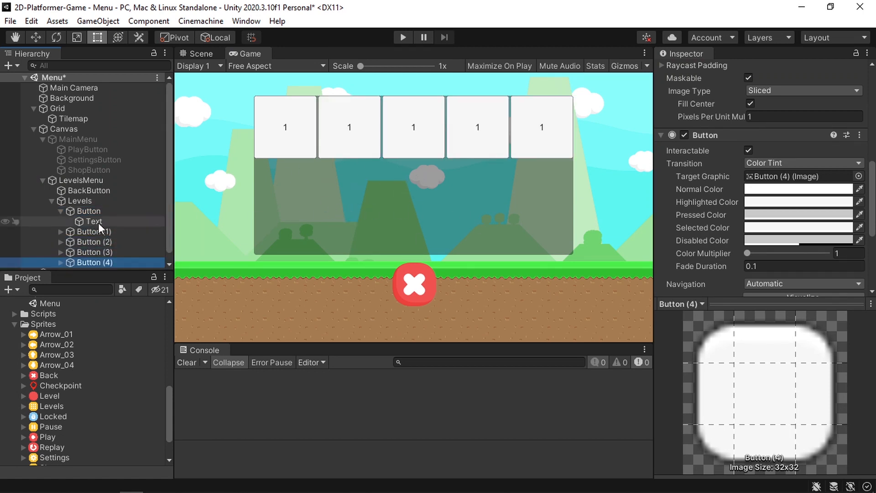
# - Set the Levels panel's grid cell size to 90 by 90 and its X spacing to 10
pyautogui.click(60, 211)
pyautogui.click(96, 202)
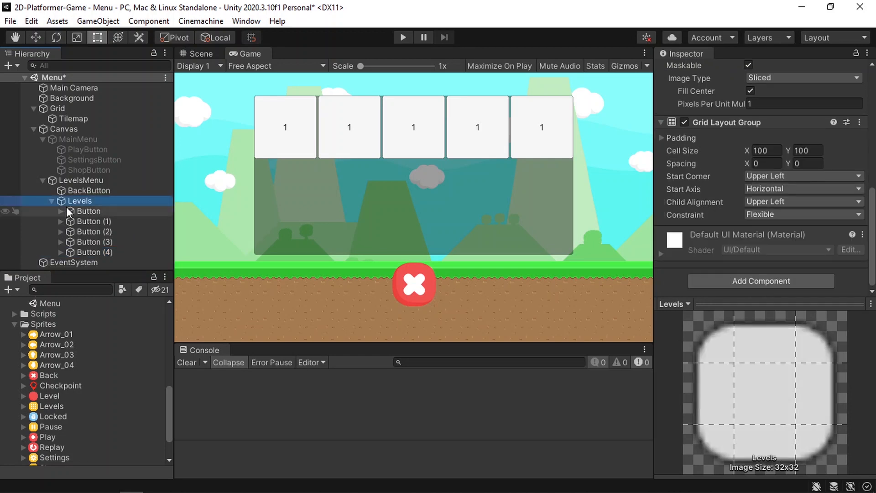
pyautogui.scroll(5, 760, 218)
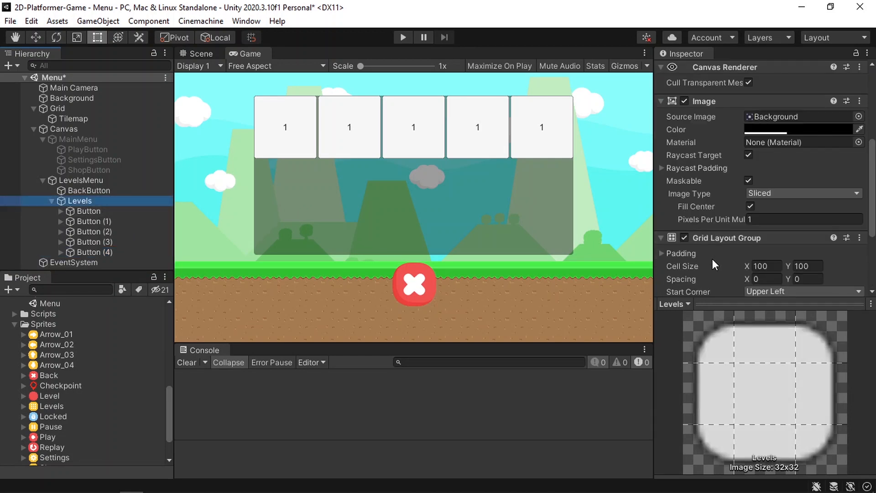
pyautogui.scroll(-5, 714, 262)
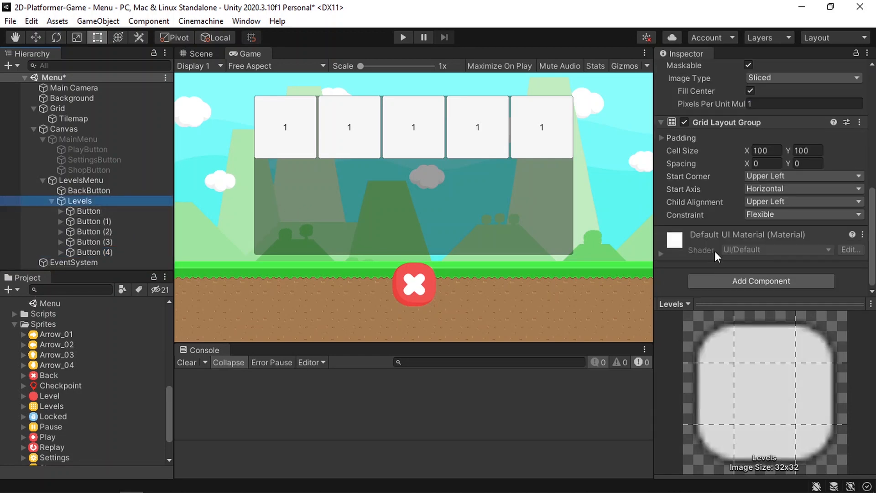
pyautogui.click(775, 154)
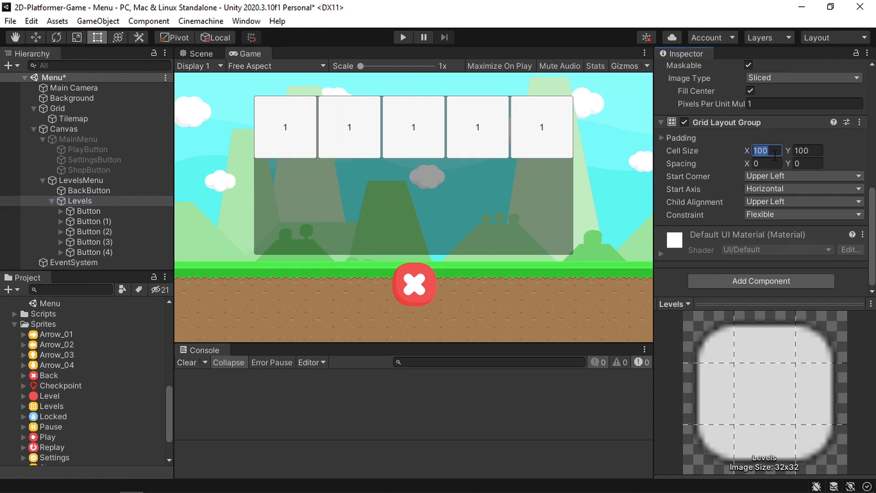
pyautogui.write('90')
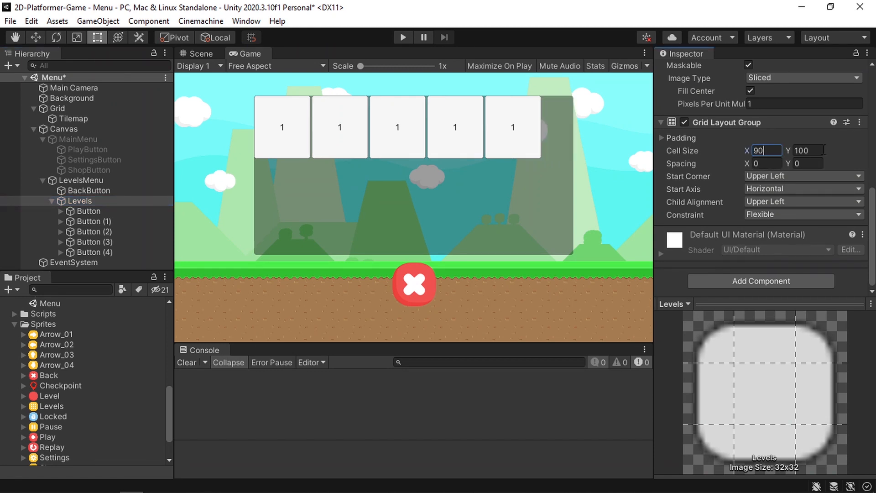
pyautogui.click(817, 150)
pyautogui.write('90')
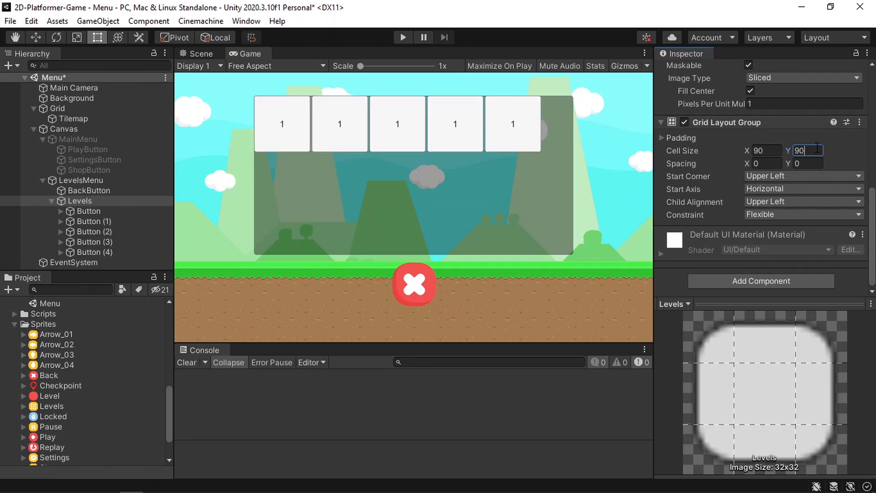
pyautogui.click(779, 164)
pyautogui.write('10')
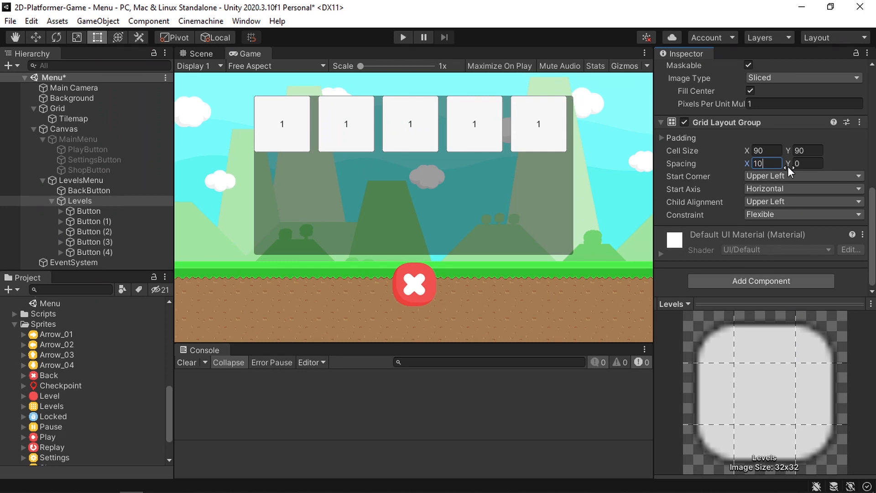
# - Set the child alignment of the Levels panel's Grid Layout Group to Upper Center
pyautogui.click(767, 177)
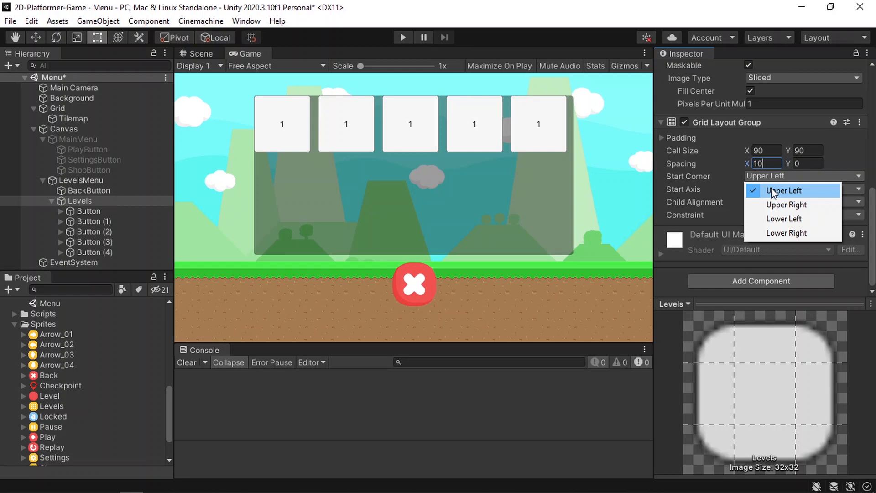
pyautogui.click(709, 181)
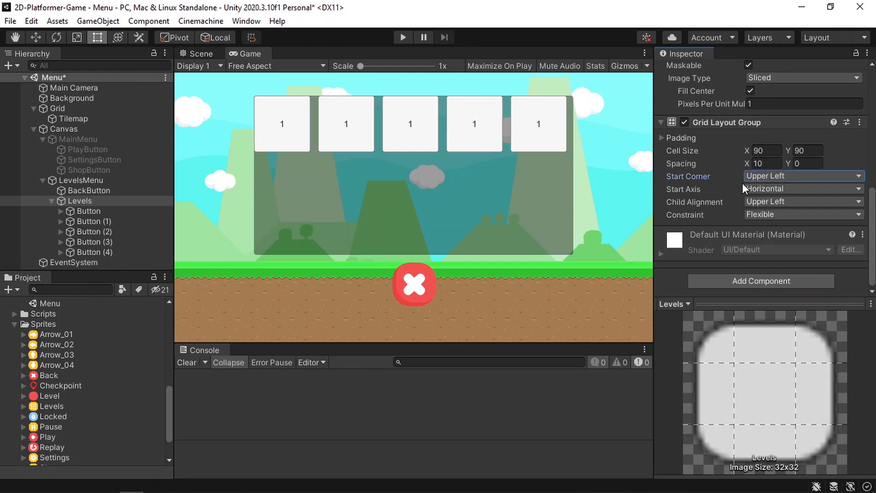
pyautogui.click(757, 202)
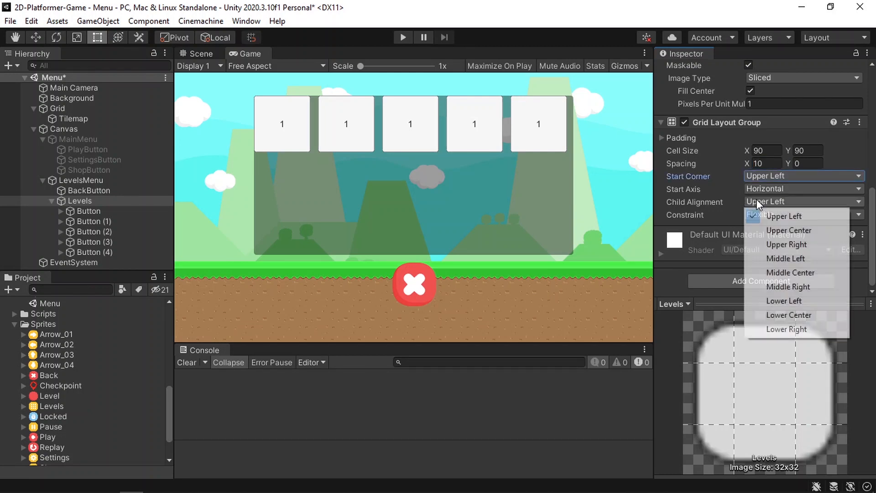
pyautogui.click(789, 230)
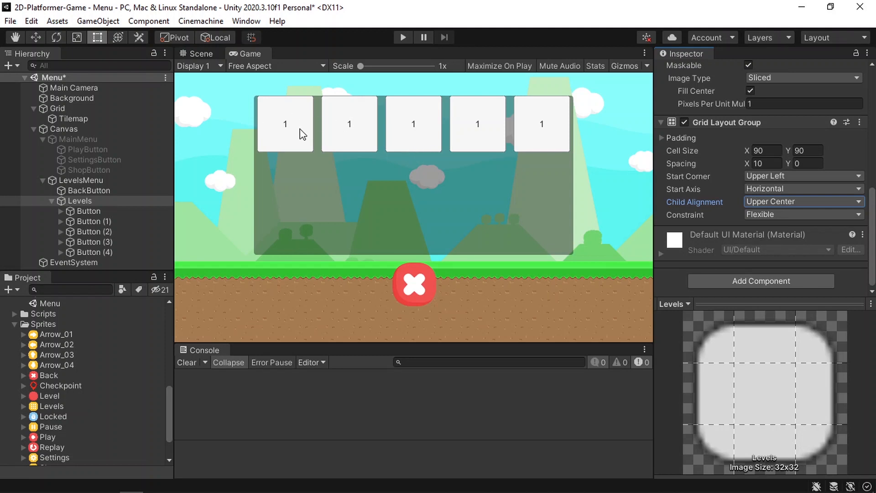
# - Delete the four duplicated buttons, Button (1) to Button (4), from the Levels panel
pyautogui.click(92, 211)
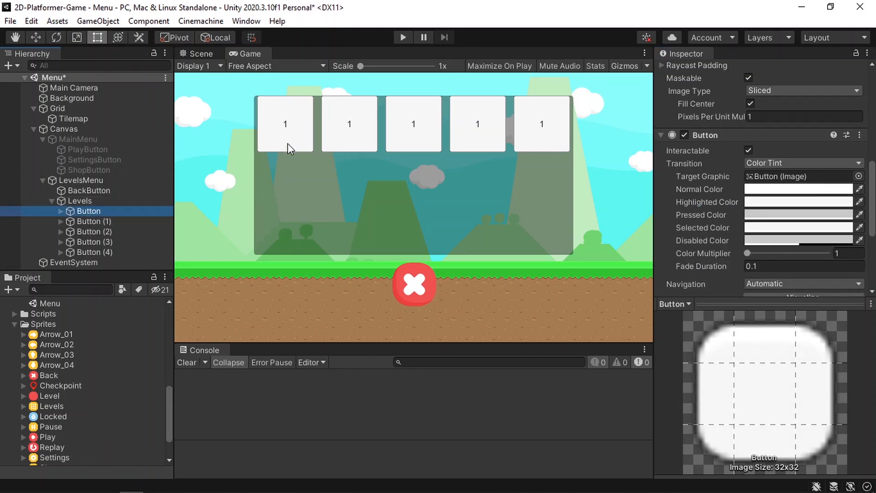
pyautogui.click(121, 221)
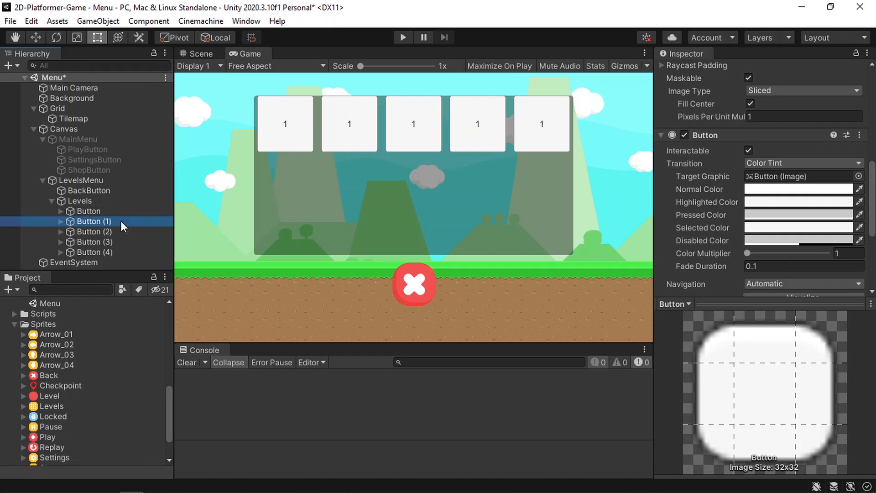
pyautogui.keyDown('shift'); pyautogui.click(122, 251); pyautogui.keyUp('shift')
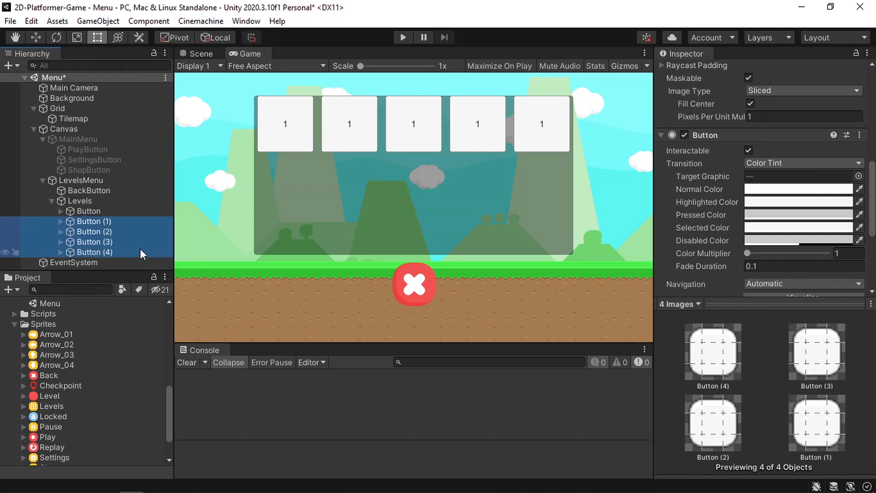
pyautogui.press('Delete')
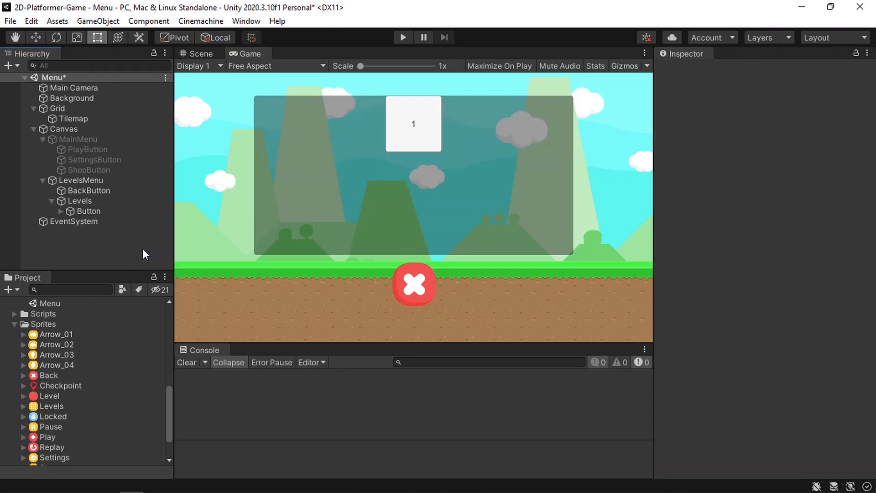
# - Set the level button's label text to font size 45 and font style Bold
pyautogui.click(60, 211)
pyautogui.click(97, 221)
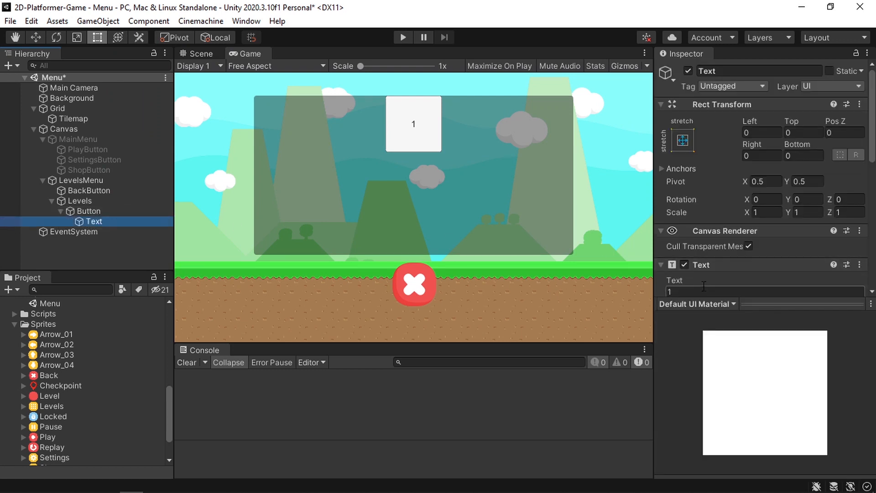
pyautogui.scroll(-5, 706, 286)
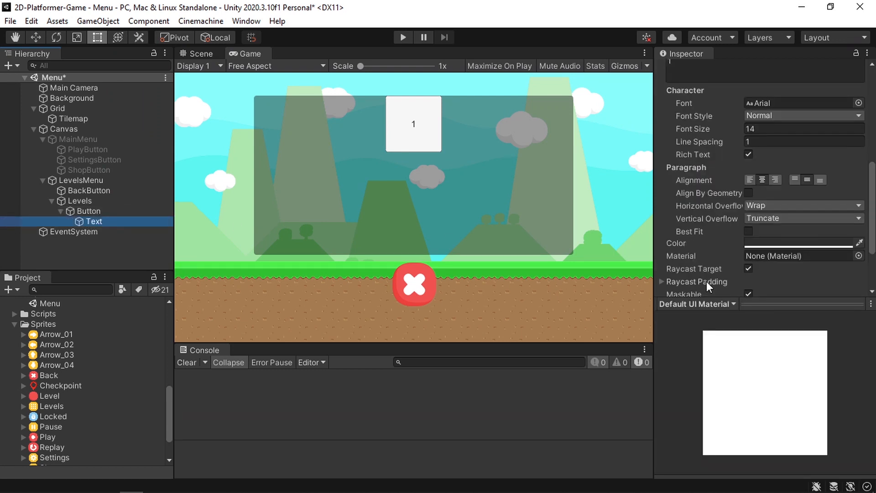
pyautogui.click(798, 129)
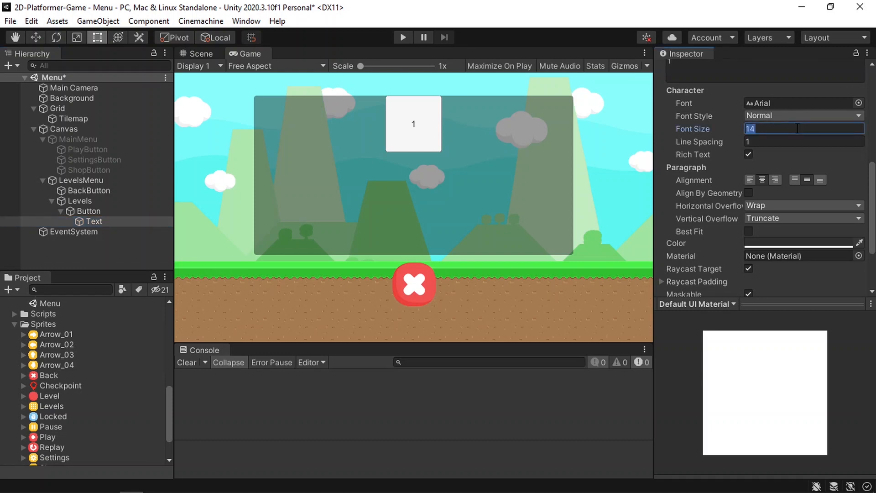
pyautogui.write('30')
pyautogui.press('Return')
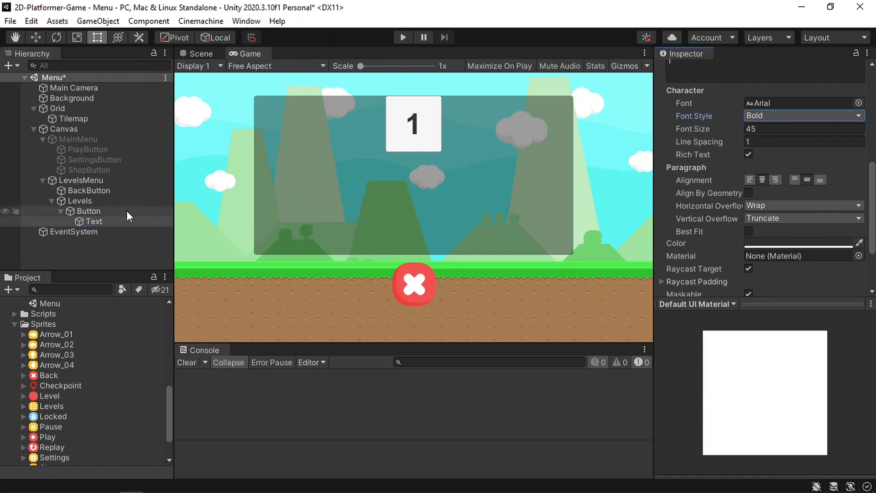
# - Assign the Level sprite as the source image of the button in the Levels panel
pyautogui.click(118, 210)
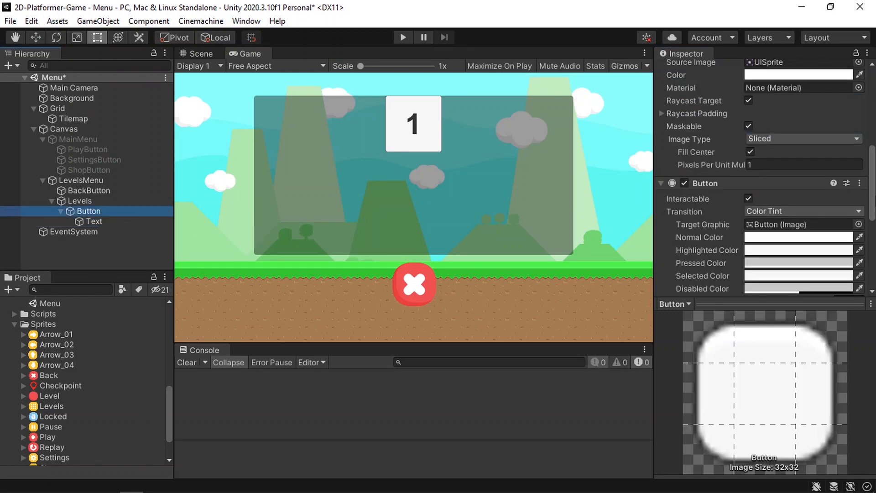
pyautogui.scroll(3, 799, 199)
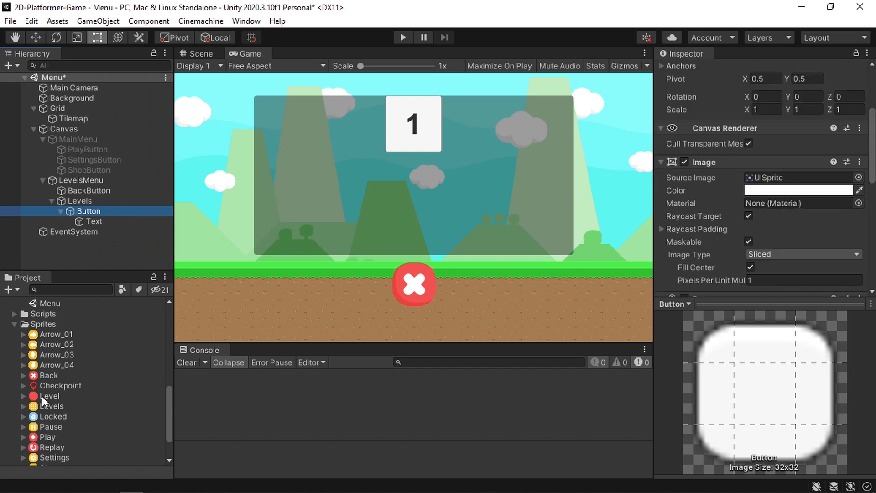
pyautogui.moveTo(42, 397); pyautogui.dragTo(766, 178)
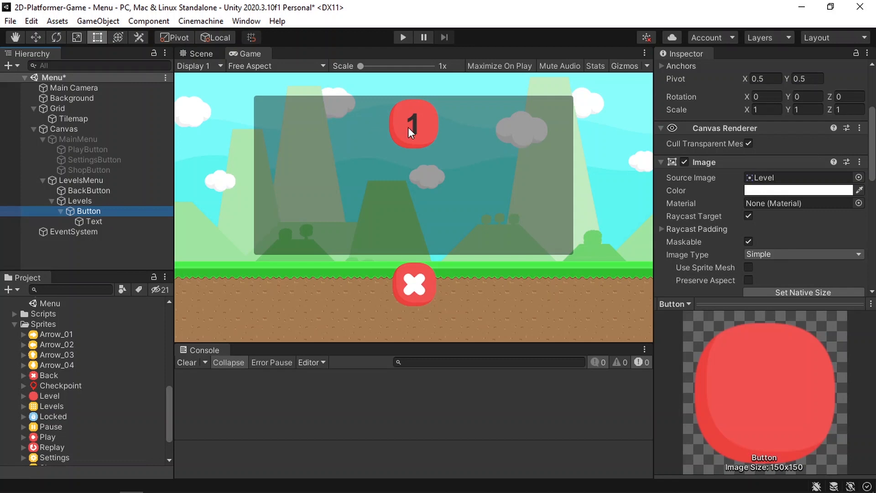
# - Create a C# script named MenuEvents in the project's Scripts folder
pyautogui.click(14, 324)
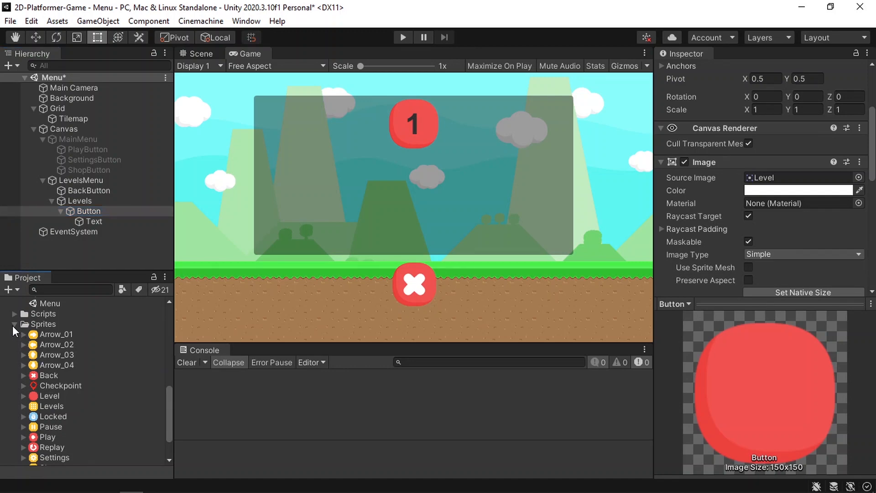
pyautogui.click(55, 418)
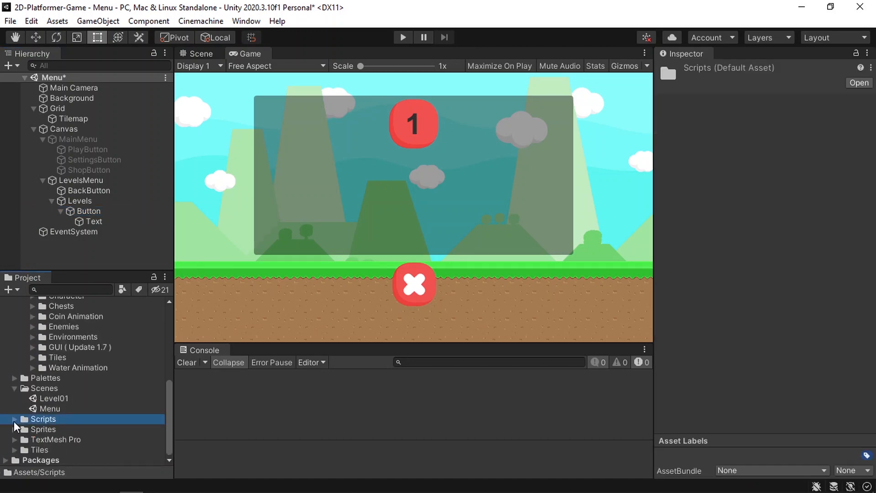
pyautogui.click(14, 419)
pyautogui.rightClick(52, 347)
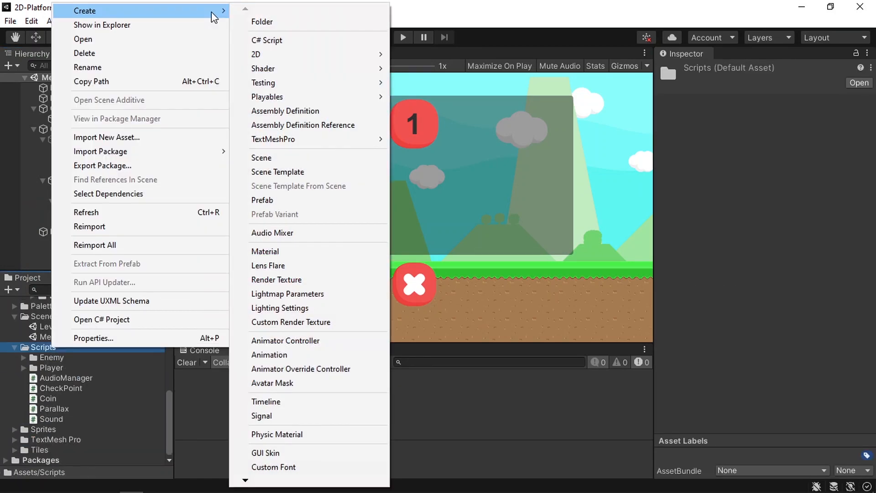
pyautogui.click(272, 40)
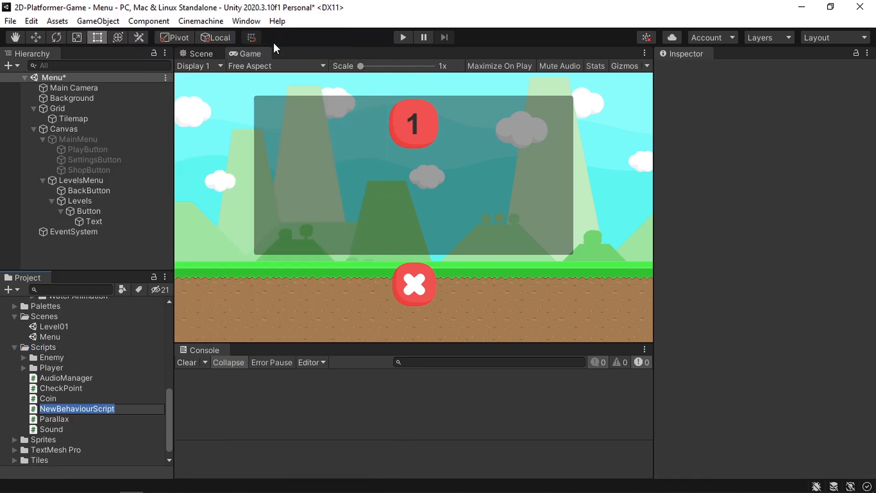
pyautogui.write('Men')
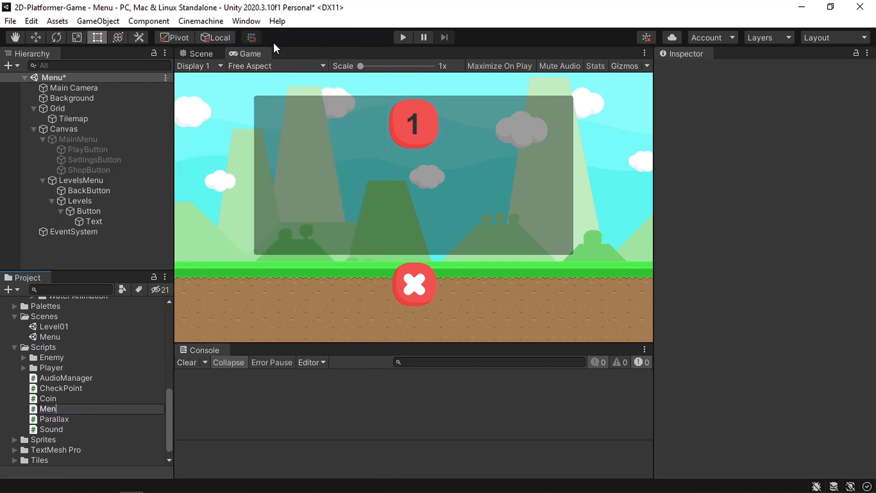
pyautogui.write('uevents')
pyautogui.press('Return')
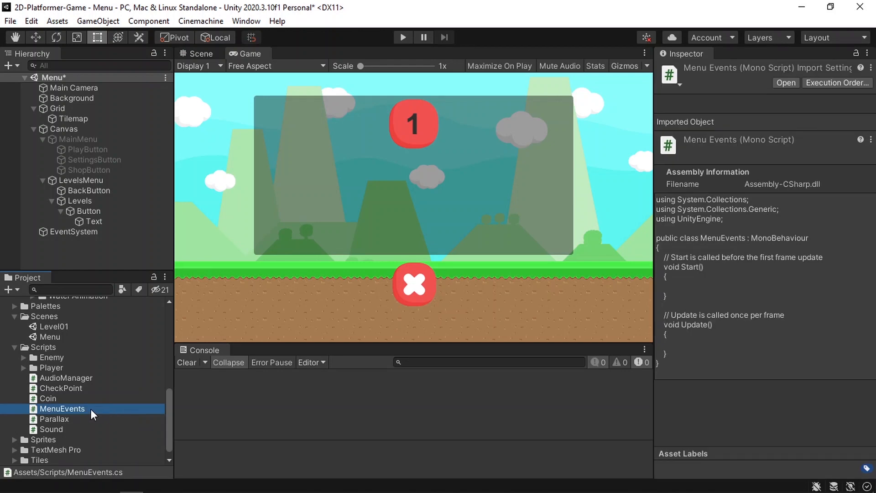
# - Open the MenuEvents script in Visual Studio and remove its default Start and Update methods with their comments
pyautogui.doubleClick(86, 408)
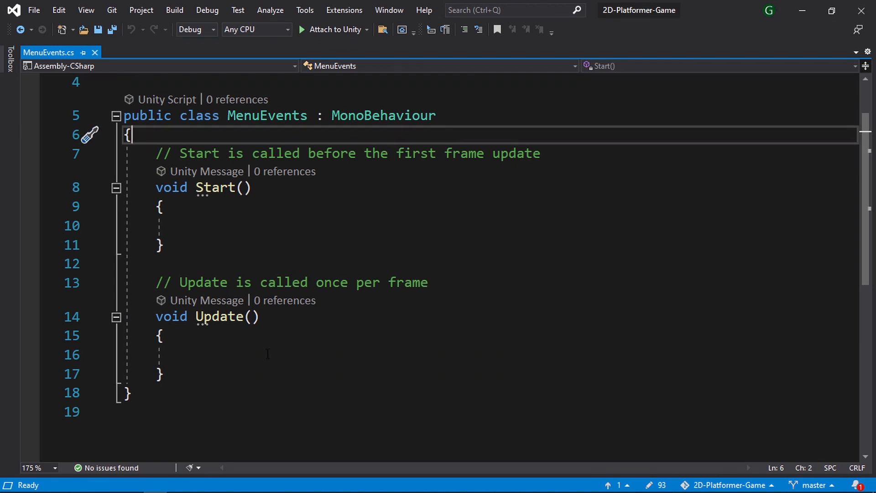
pyautogui.moveTo(165, 374); pyautogui.dragTo(84, 164)
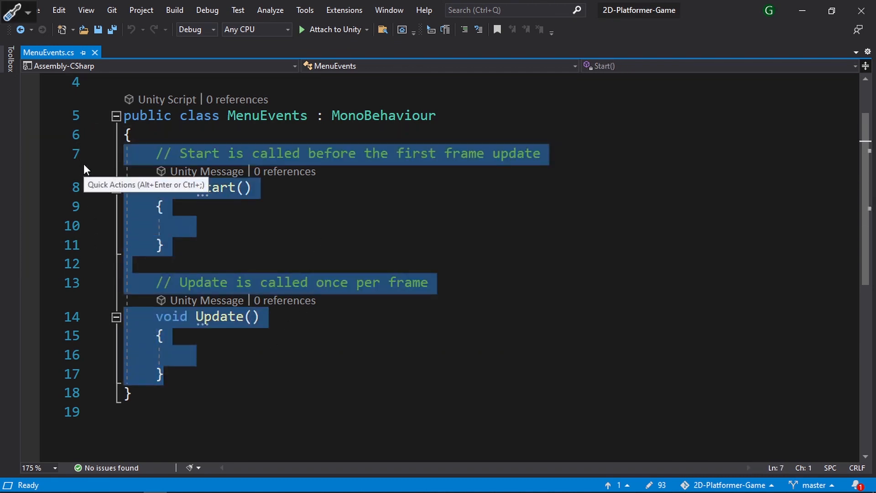
pyautogui.press('Delete')
pyautogui.press('Tab')
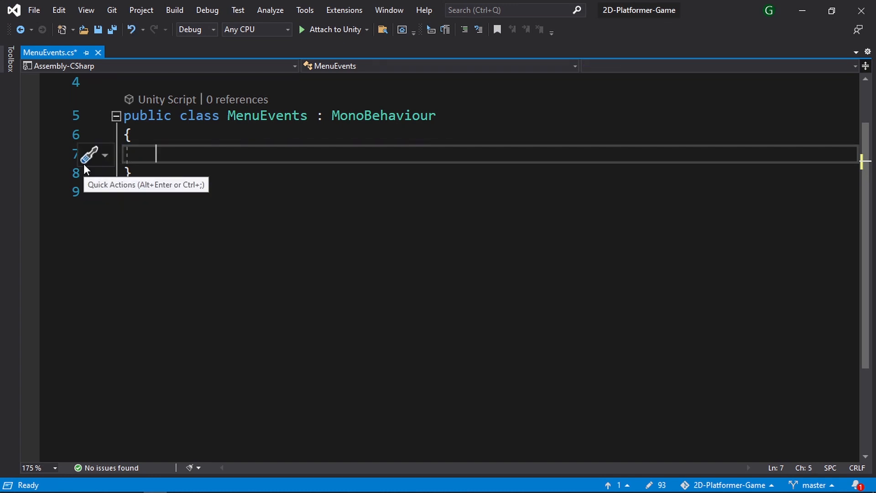
# - Write a public LoadLevel method signature with an int parameter named index inside the MenuEvents class
pyautogui.write('public')
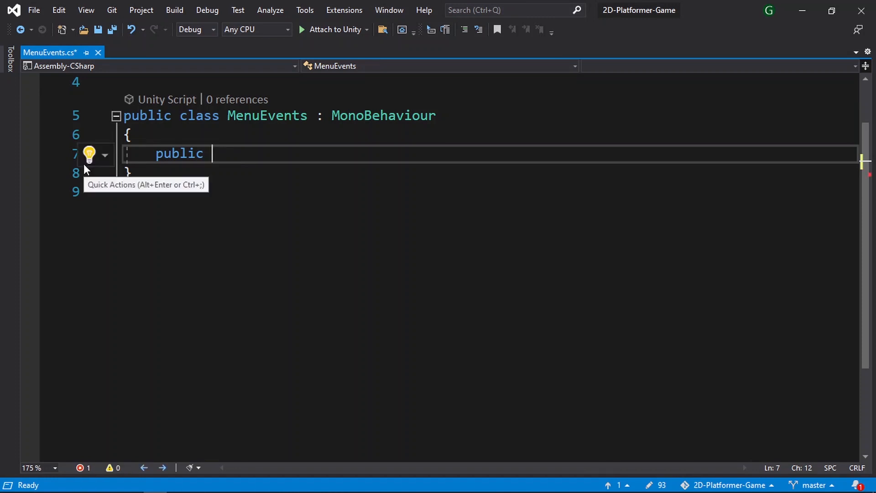
pyautogui.hotkey('ctrl', 'space')
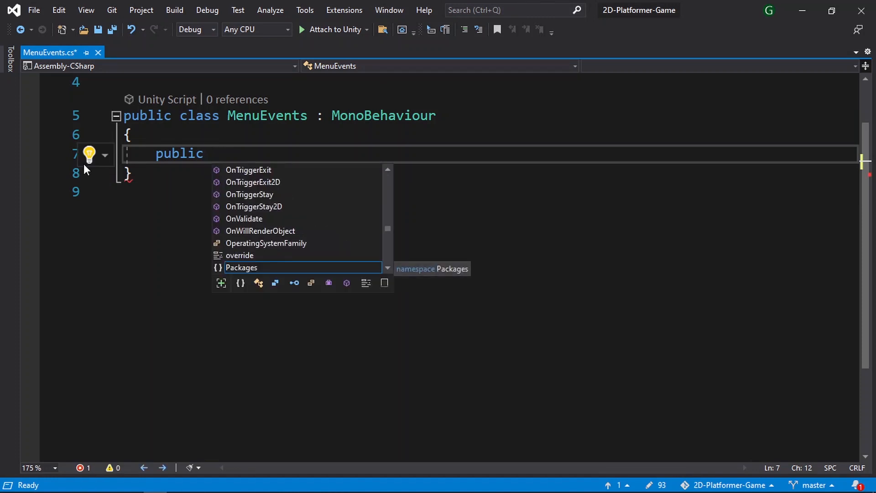
pyautogui.write('LoadL')
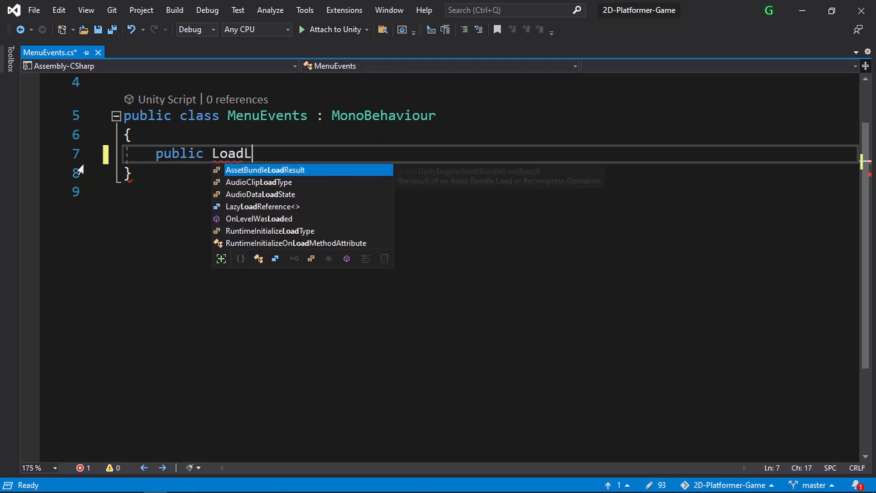
pyautogui.write('evel(')
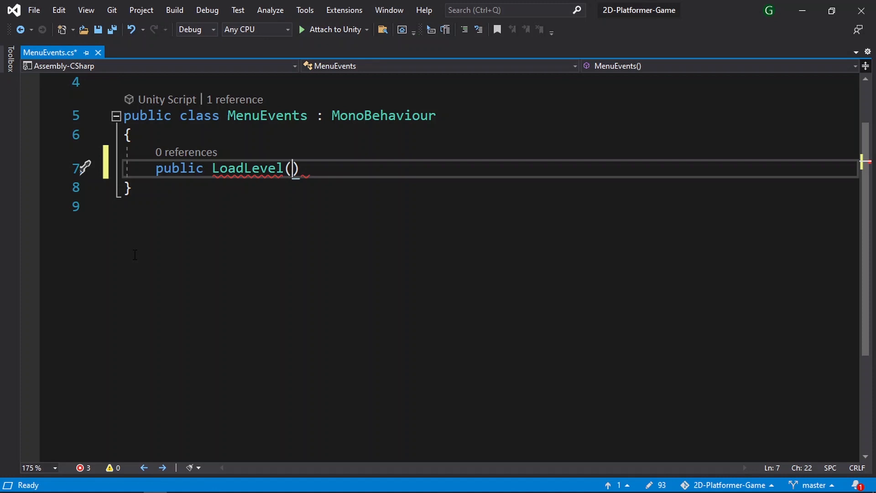
pyautogui.write('int ')
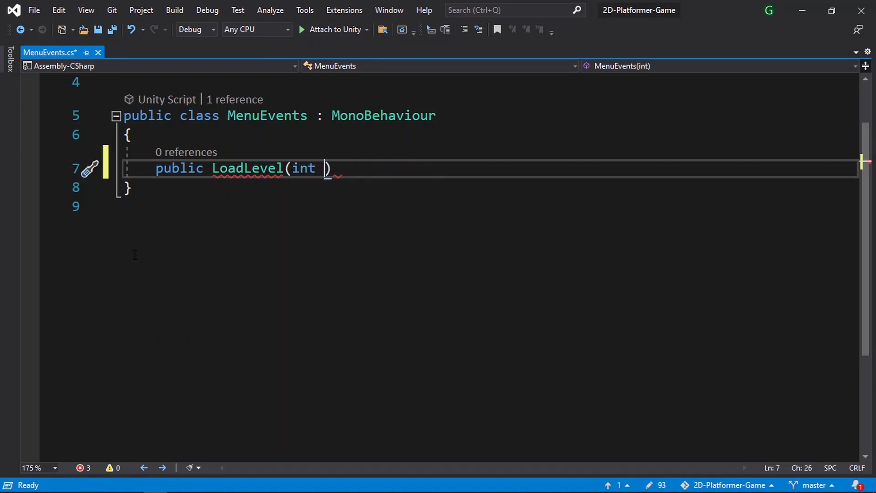
pyautogui.write('index')
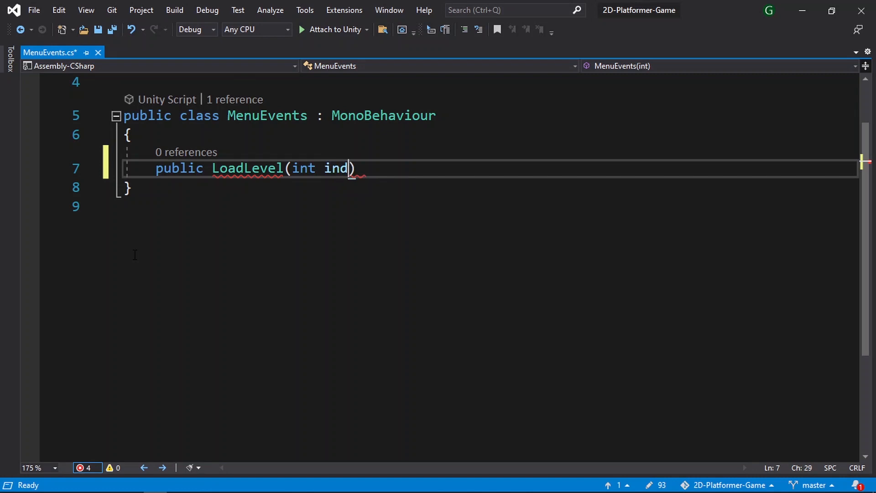
# - Give the LoadLevel method a void return type and add an empty braced body
pyautogui.hotkey('ctrl', 'Left')
pyautogui.hotkey('ctrl', 'Left')
pyautogui.hotkey('ctrl', 'Left')
pyautogui.hotkey('ctrl', 'Left')
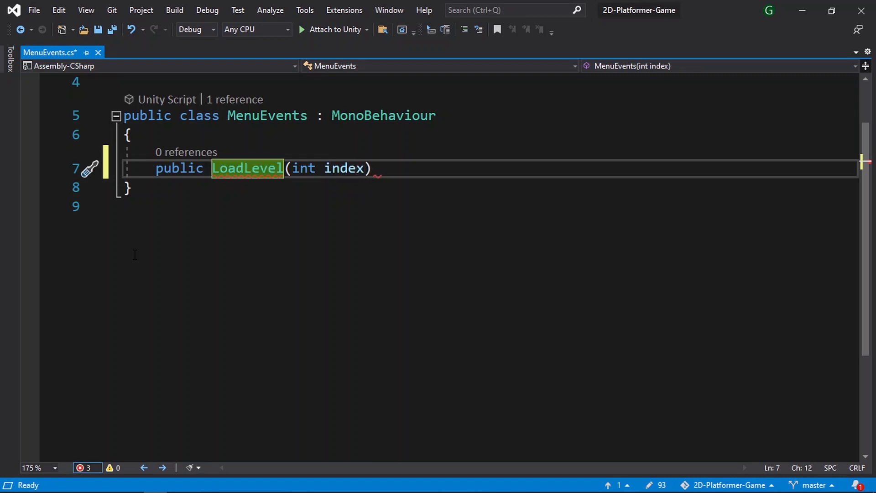
pyautogui.write('void')
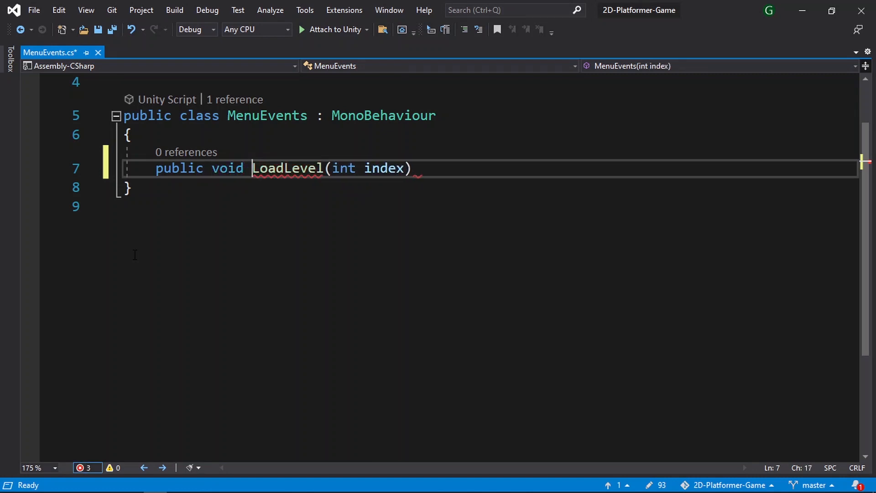
pyautogui.click(440, 158)
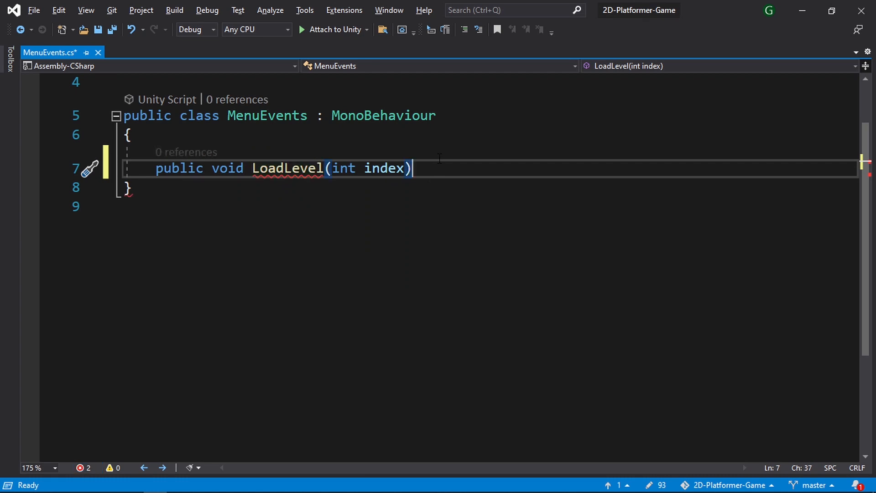
pyautogui.write('{')
pyautogui.press('Return')
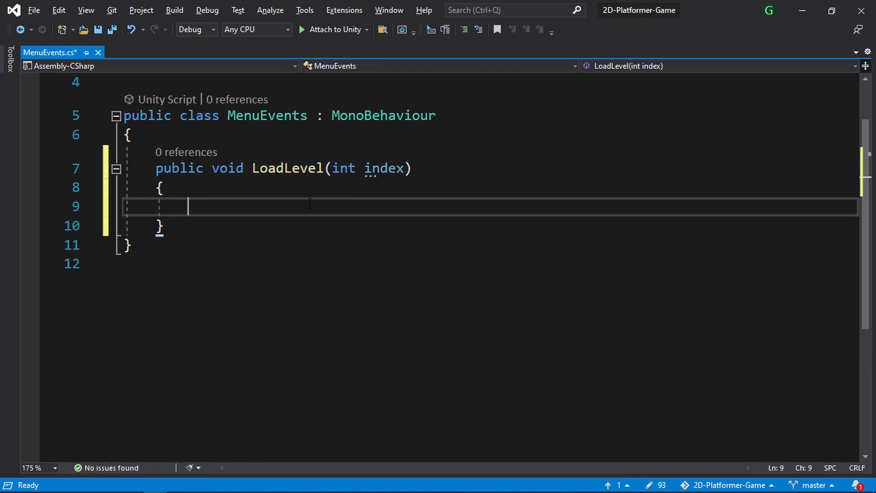
pyautogui.doubleClick(371, 174)
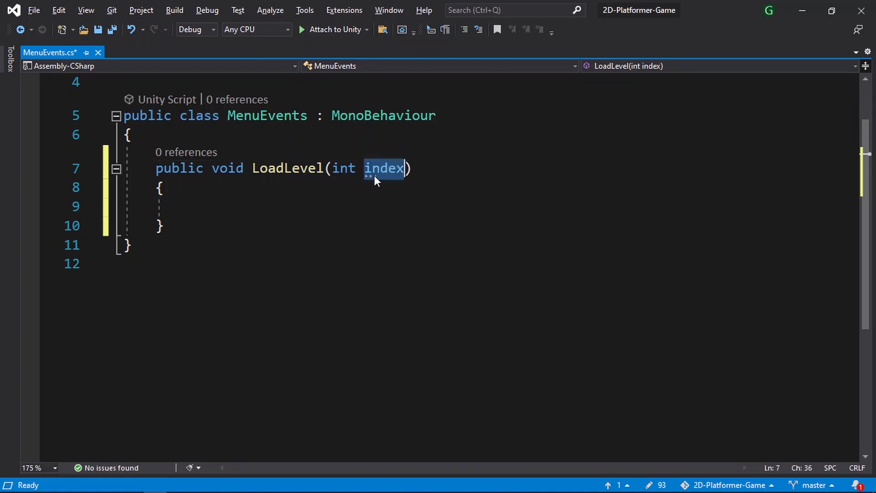
pyautogui.click(335, 204)
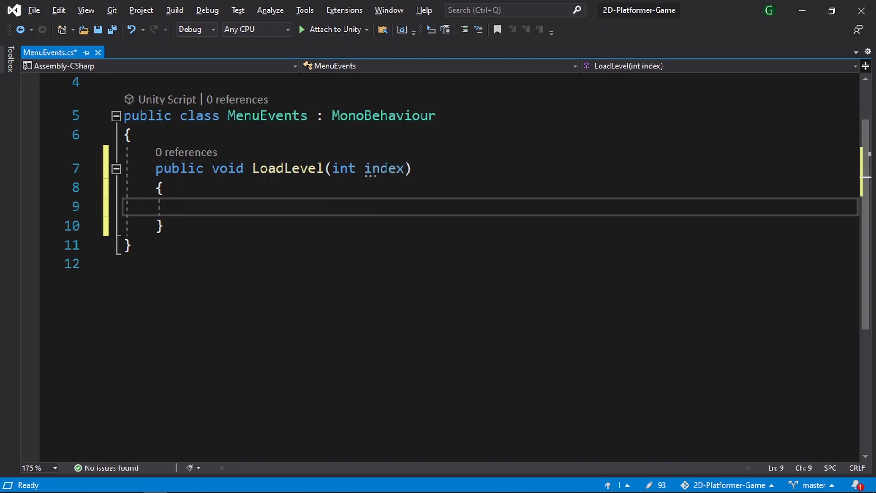
pyautogui.click(388, 169)
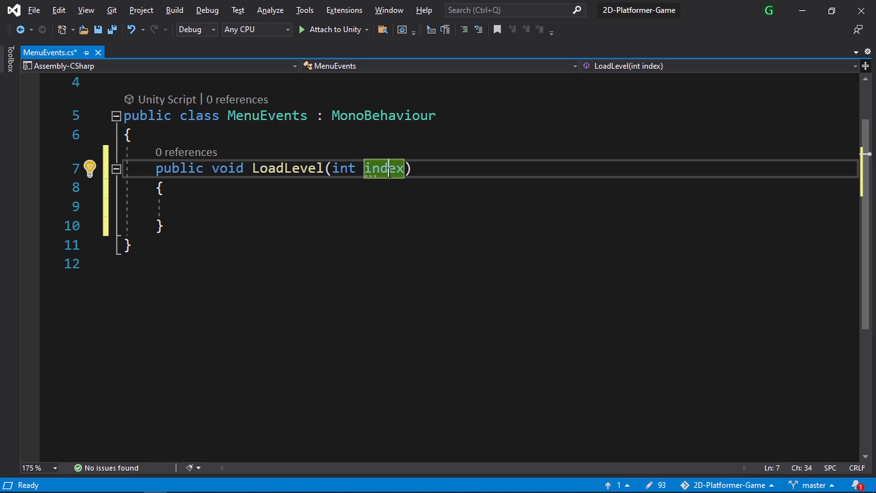
pyautogui.click(319, 208)
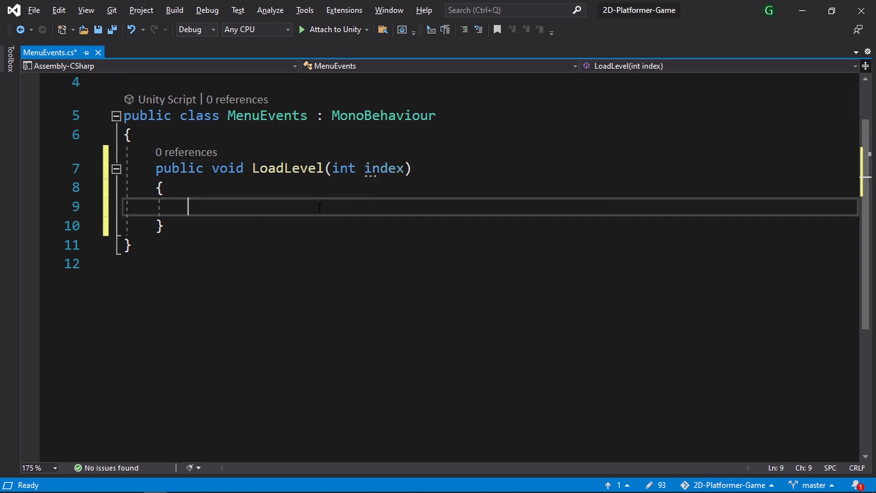
pyautogui.click(388, 170)
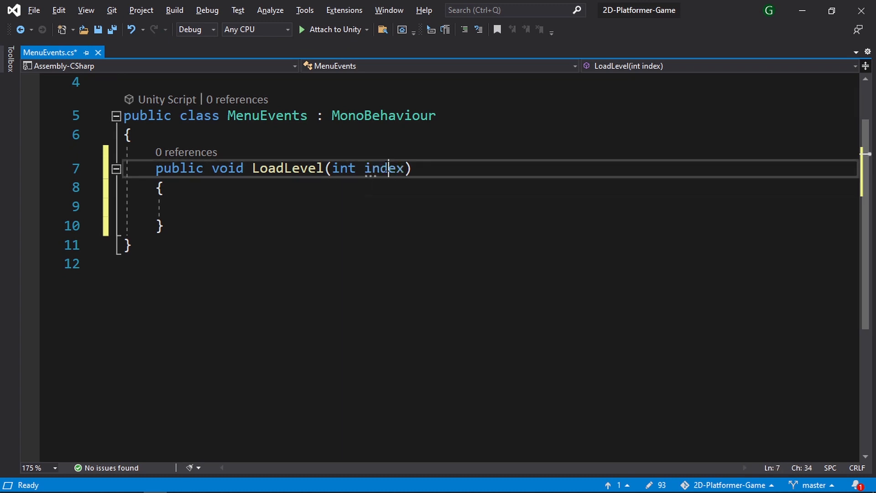
pyautogui.click(338, 209)
# - Replace the System.Collections and System.Collections.Generic directives with "using UnityEngine.SceneManagement;"
pyautogui.scroll(1, 339, 208)
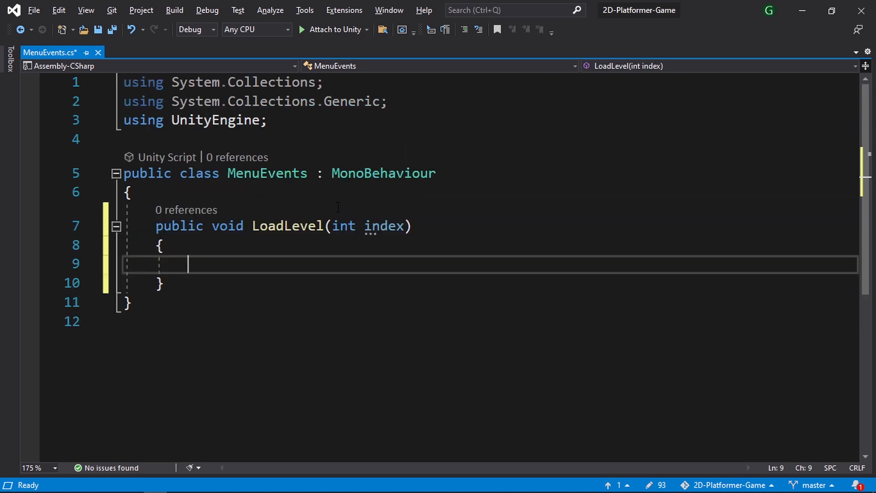
pyautogui.moveTo(388, 101); pyautogui.dragTo(123, 82)
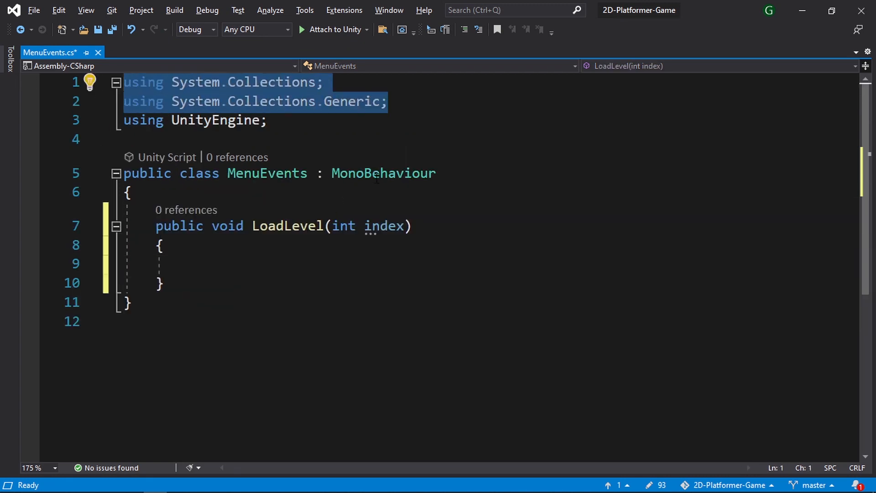
pyautogui.write('using ')
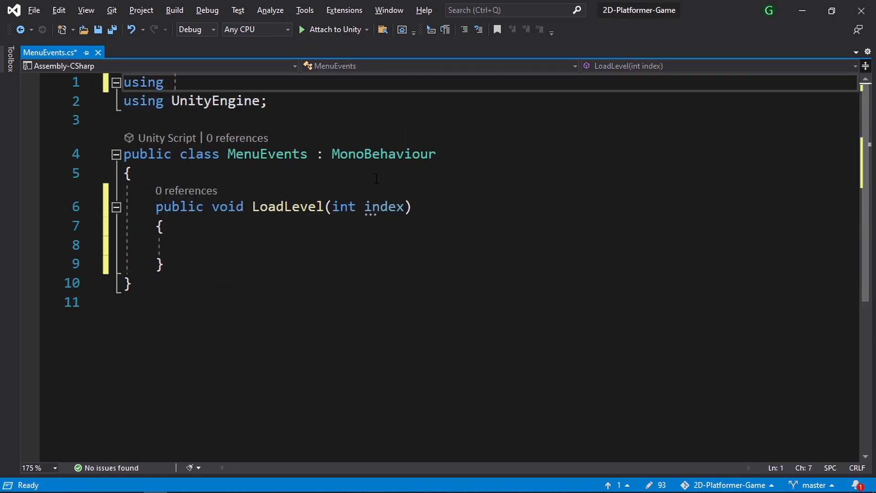
pyautogui.write('unityen')
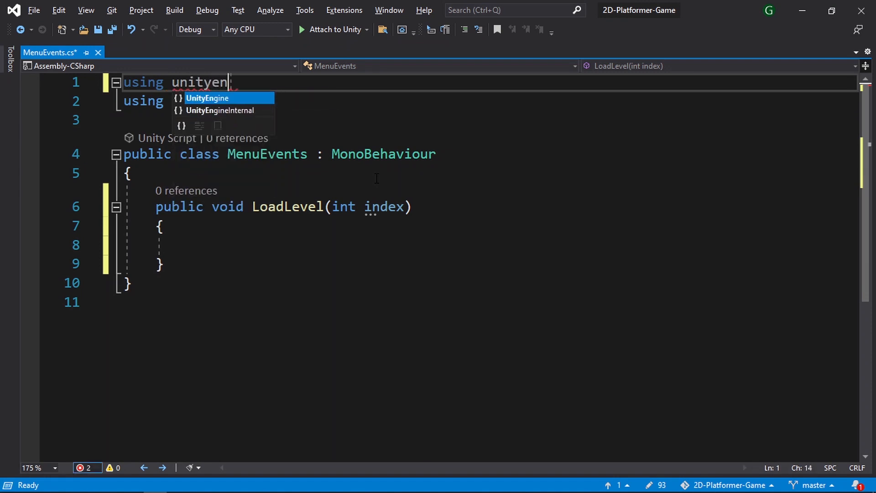
pyautogui.press('Tab')
pyautogui.write('.sc')
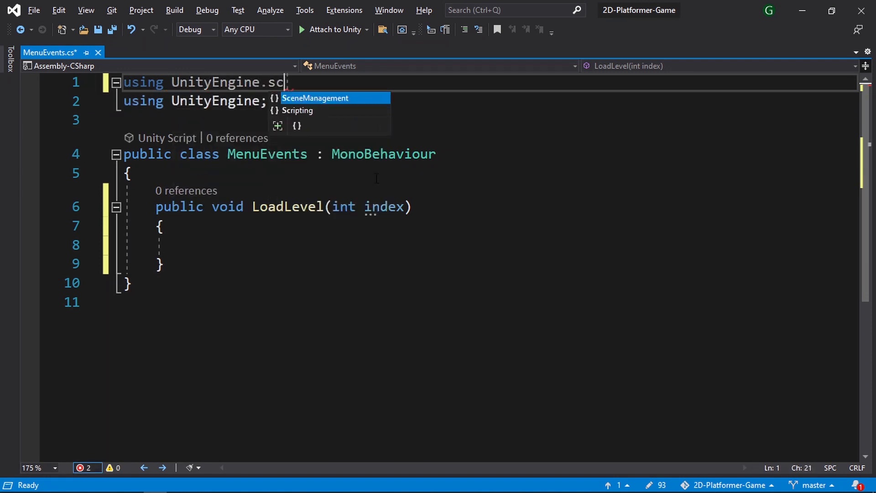
pyautogui.write('e')
pyautogui.press('Tab')
pyautogui.write(';')
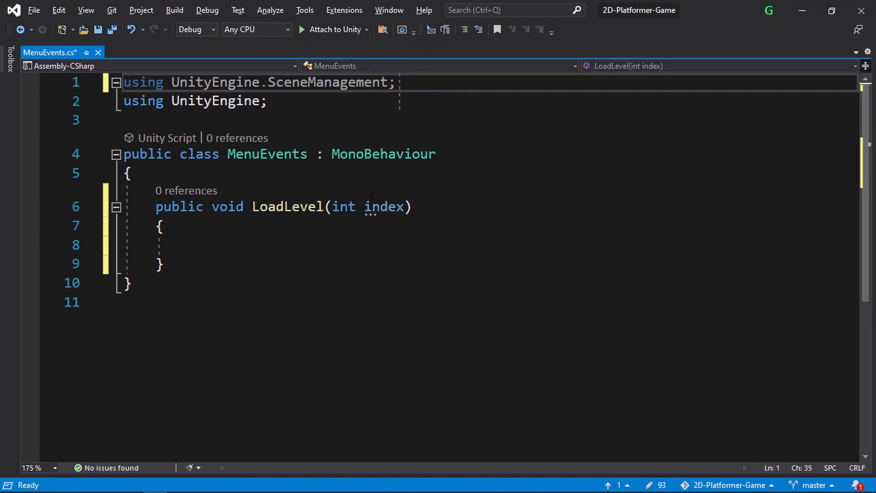
# - Add the statement "SceneManager.LoadScene(index);" to the body of the LoadLevel method
pyautogui.click(309, 246)
pyautogui.write('scne')
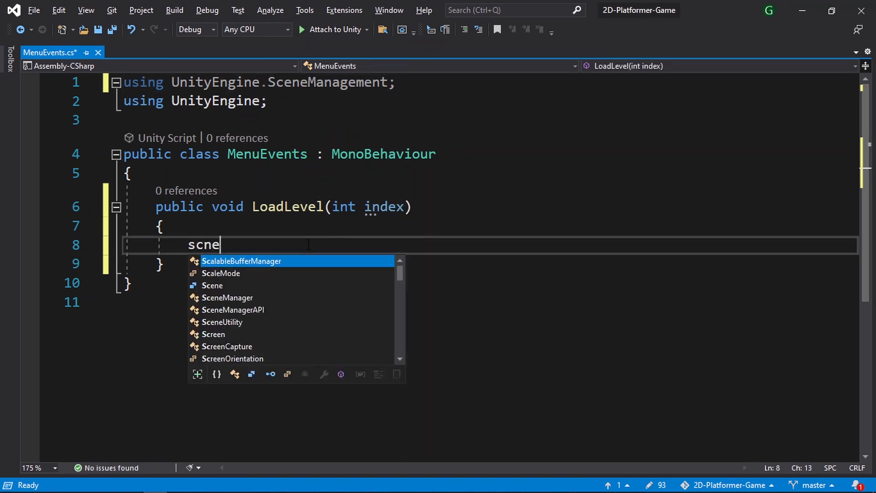
pyautogui.press('Tab')
pyautogui.write('.low')
pyautogui.press('Tab')
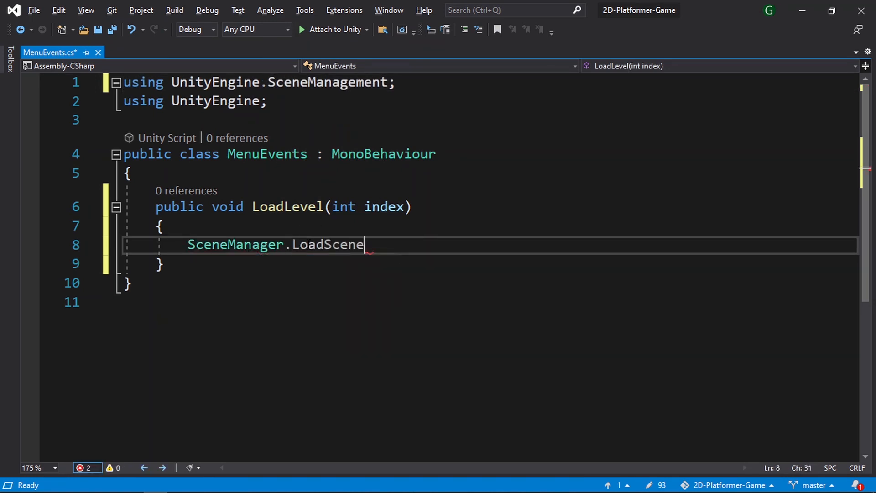
pyautogui.write('(')
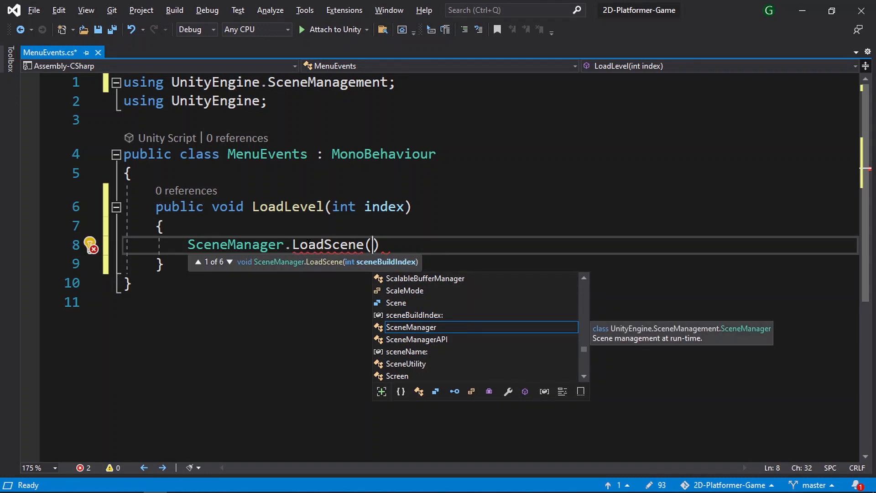
pyautogui.write('ind')
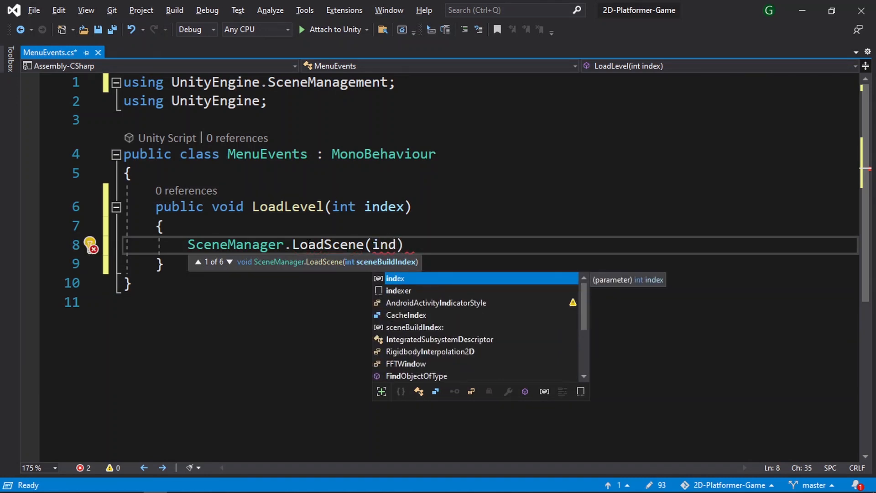
pyautogui.press('Tab')
pyautogui.write(');')
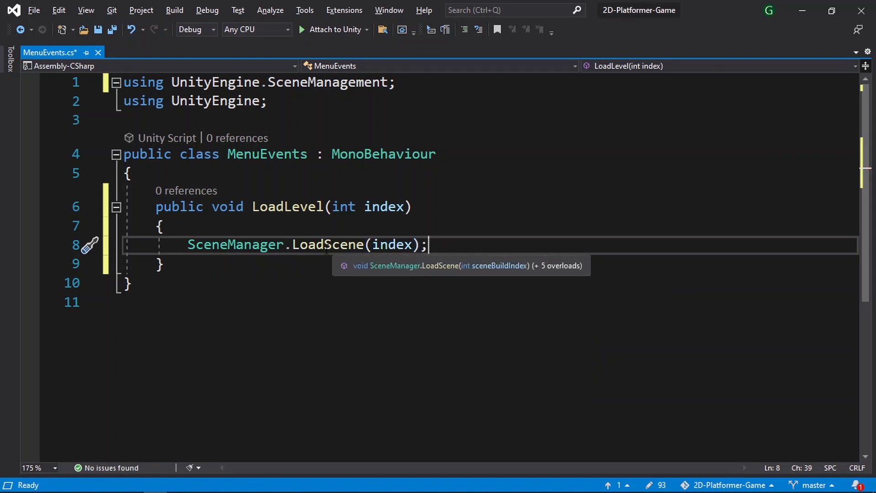
# - Switch to Unity and add the Menu scene to the build's scene list, placed above Level01
pyautogui.click(807, 2)
pyautogui.click(133, 484)
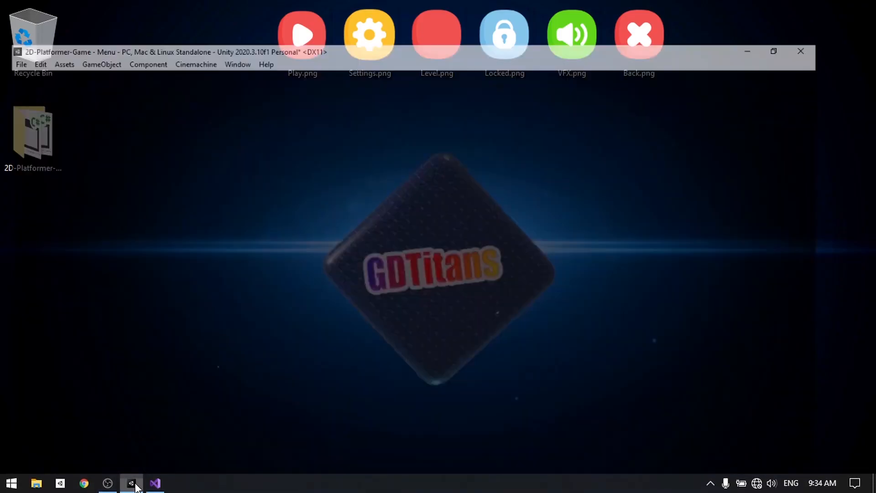
pyautogui.click(10, 21)
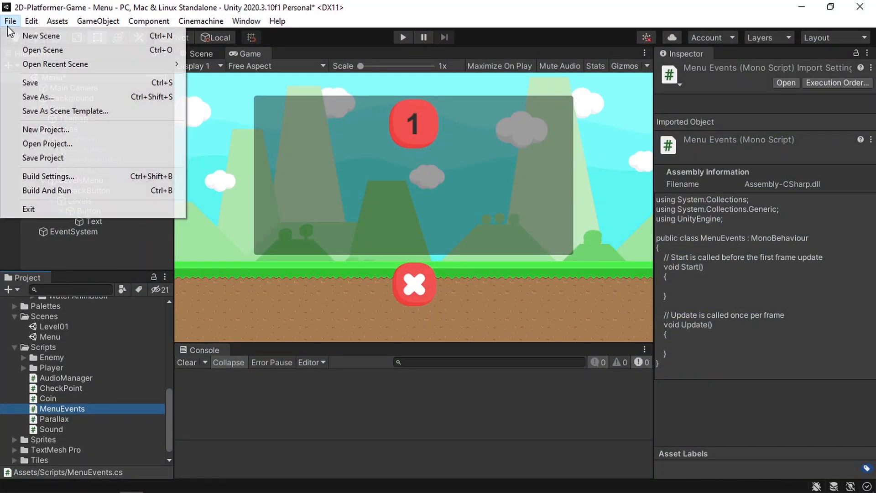
pyautogui.click(72, 177)
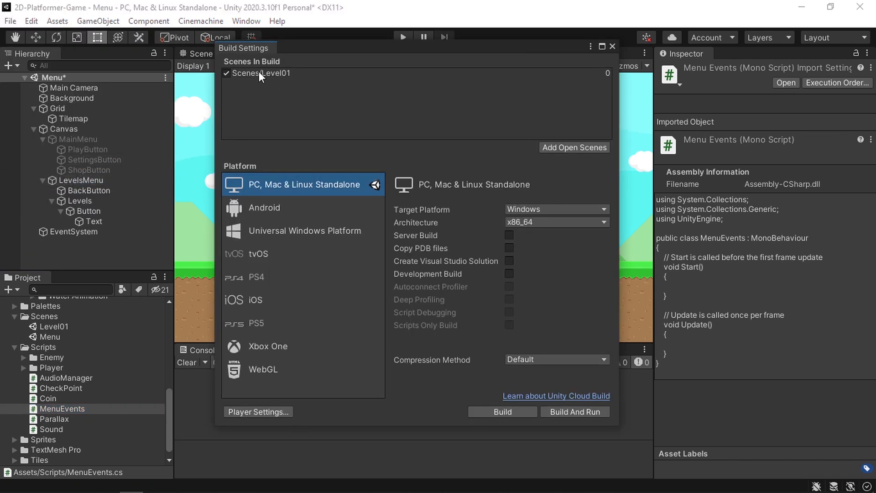
pyautogui.click(278, 74)
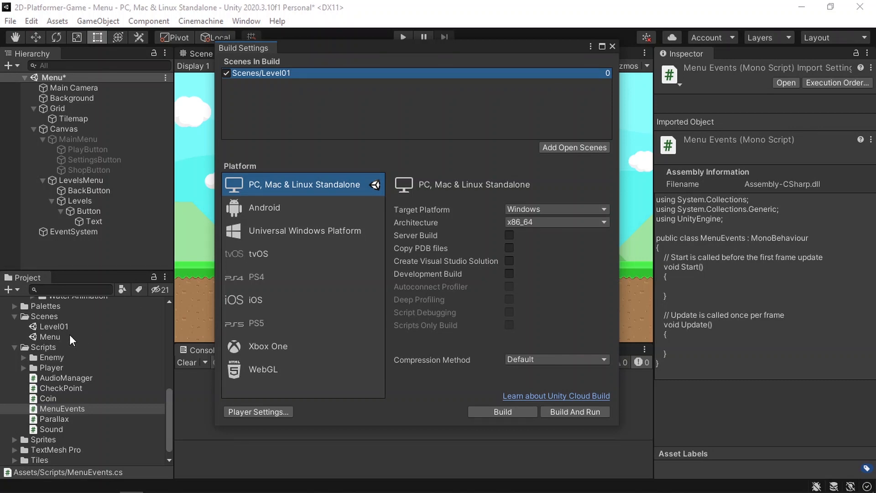
pyautogui.moveTo(69, 335); pyautogui.dragTo(330, 69)
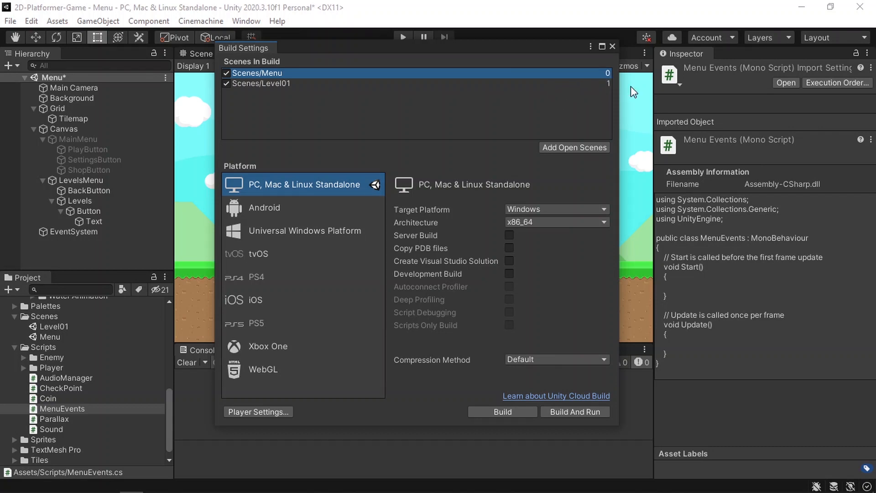
pyautogui.click(606, 86)
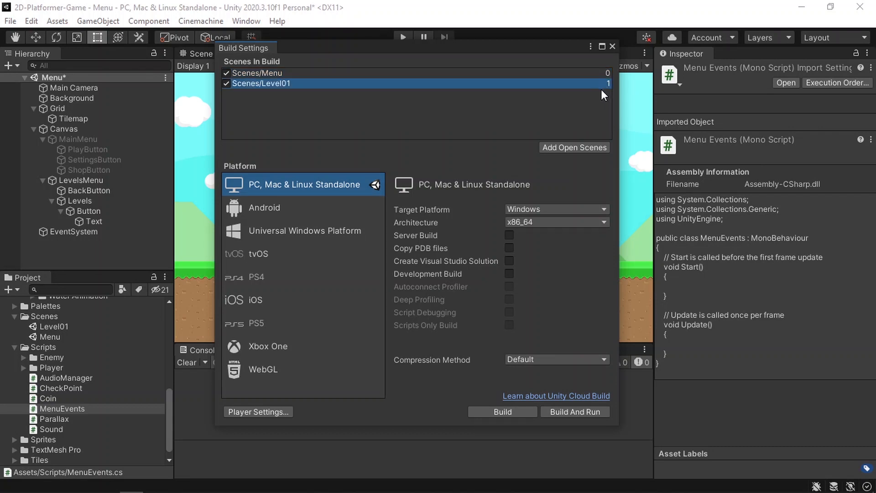
pyautogui.click(611, 47)
# - Revisit the MenuEvents script in Visual Studio, then return to Unity and add an empty On Click event to the level button
pyautogui.click(154, 483)
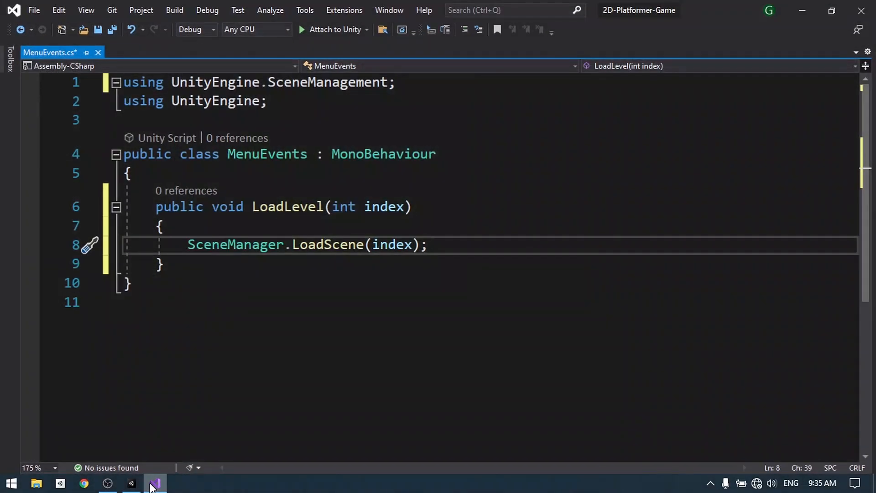
pyautogui.click(152, 484)
pyautogui.click(104, 212)
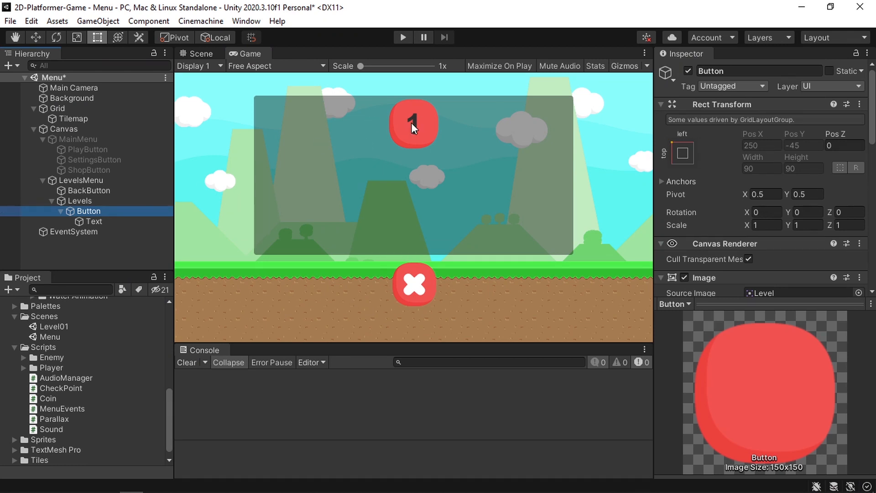
pyautogui.scroll(-10, 706, 238)
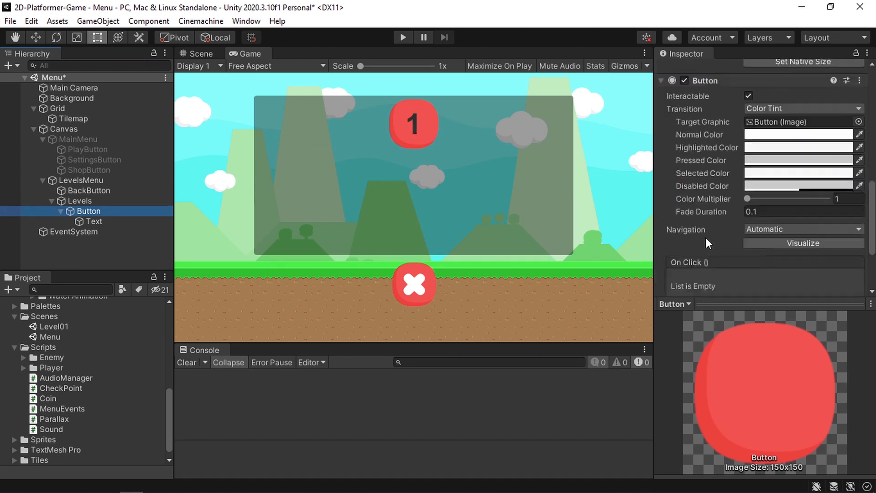
pyautogui.click(832, 213)
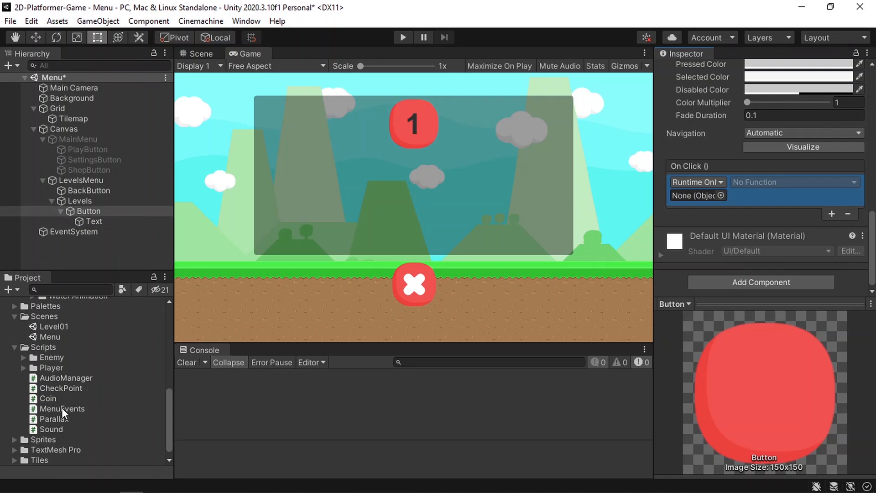
# - Attach the MenuEvents script to the Canvas and assign the Canvas as the target object of the level button's On Click event
pyautogui.moveTo(62, 409); pyautogui.dragTo(72, 130)
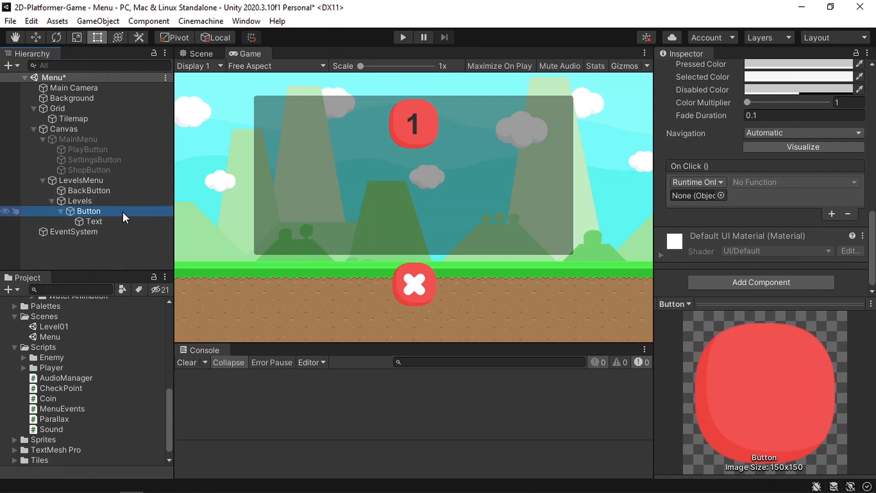
pyautogui.moveTo(73, 128); pyautogui.dragTo(699, 196)
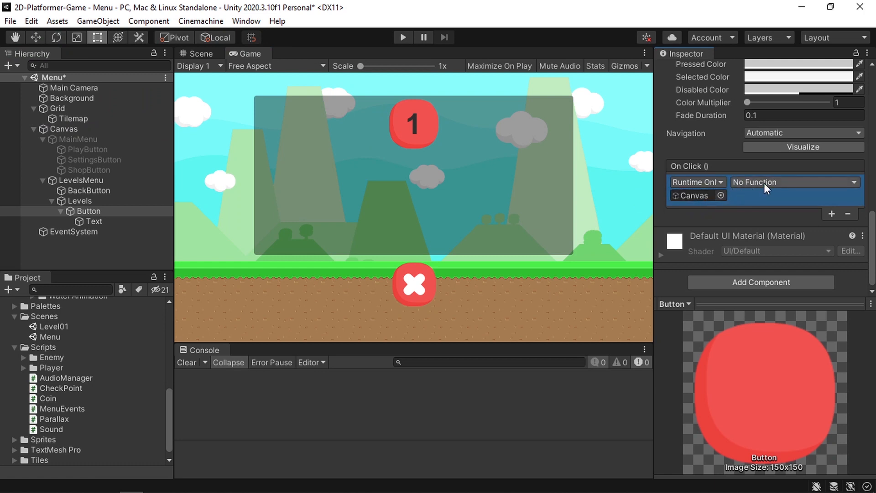
# - Set the level button's On Click function to MenuEvents.LoadLevel (int) with the argument 1
pyautogui.click(765, 185)
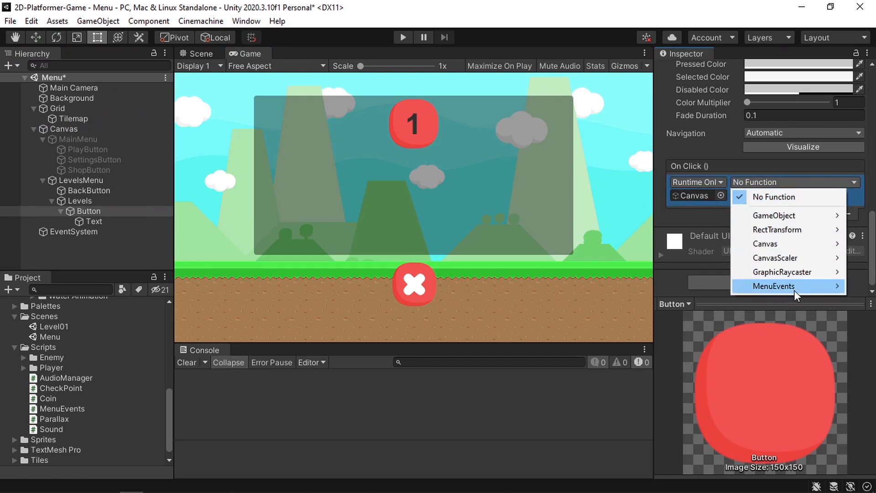
pyautogui.moveTo(803, 289)
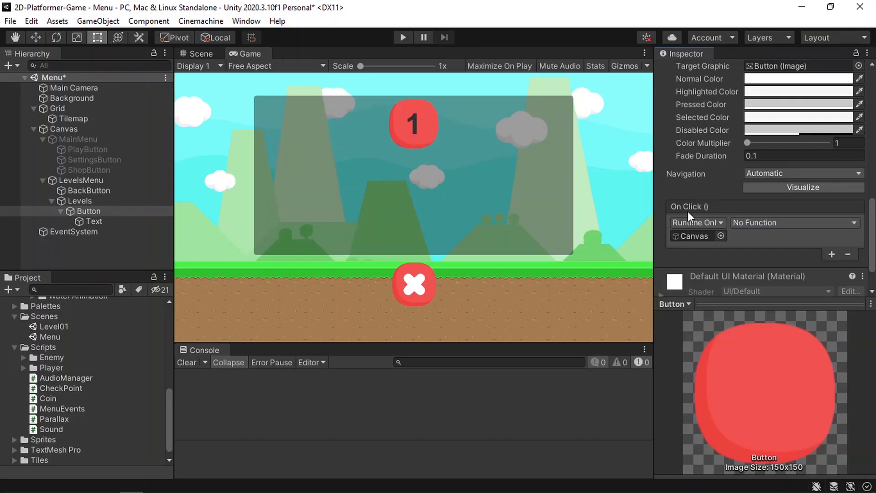
pyautogui.click(744, 223)
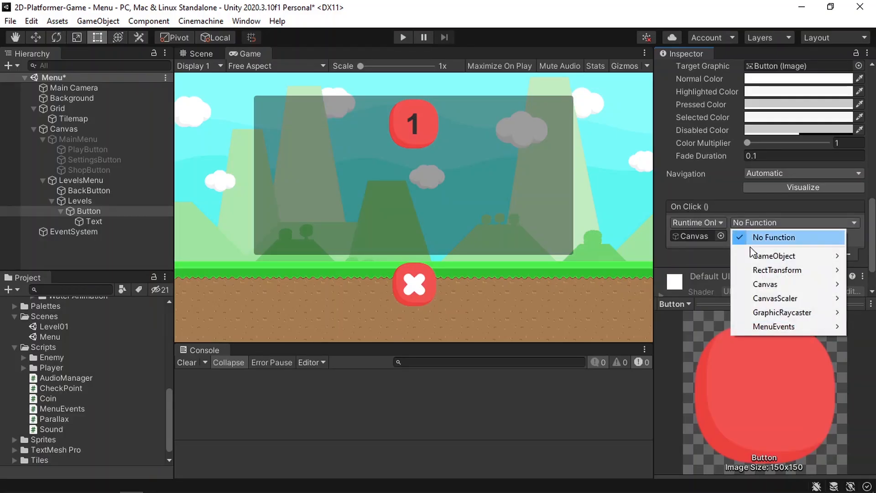
pyautogui.moveTo(774, 327)
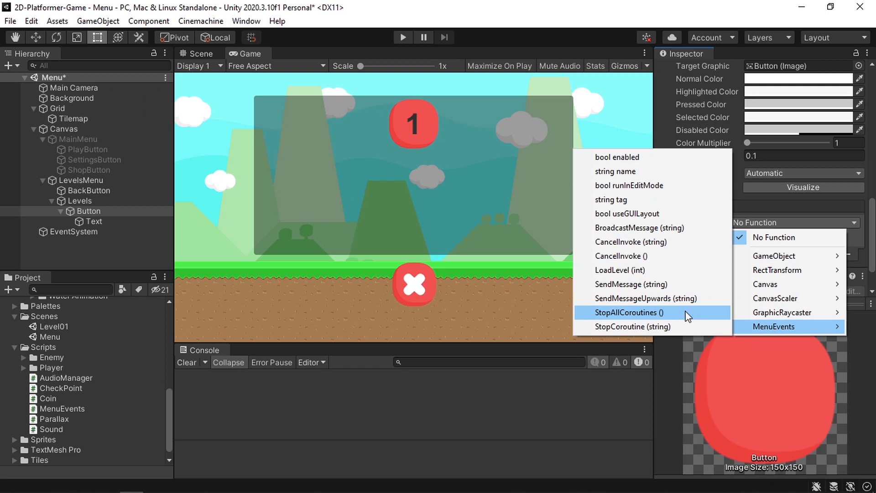
pyautogui.click(634, 270)
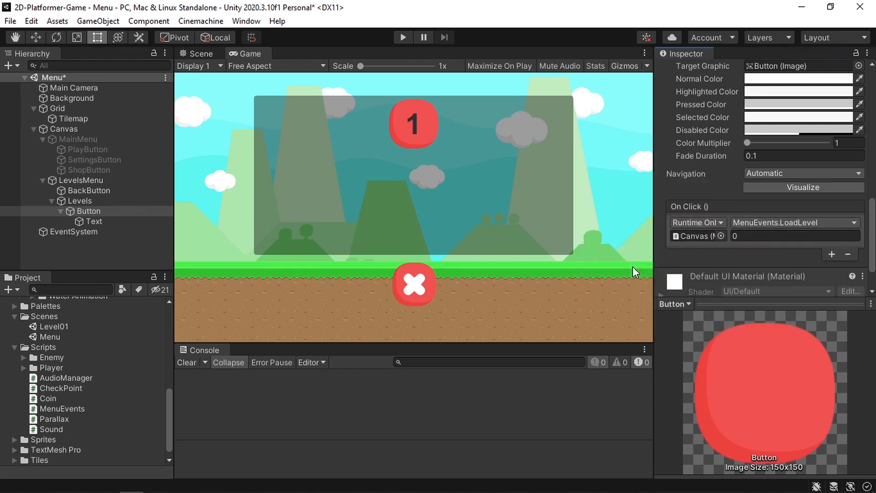
pyautogui.click(766, 237)
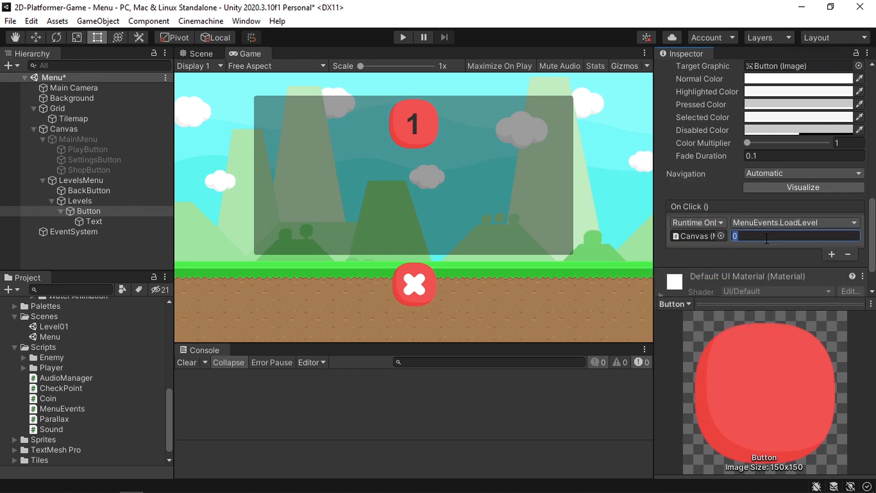
pyautogui.write('1')
# - Deactivate the LevelsMenu panel and activate the MainMenu panel
pyautogui.click(102, 182)
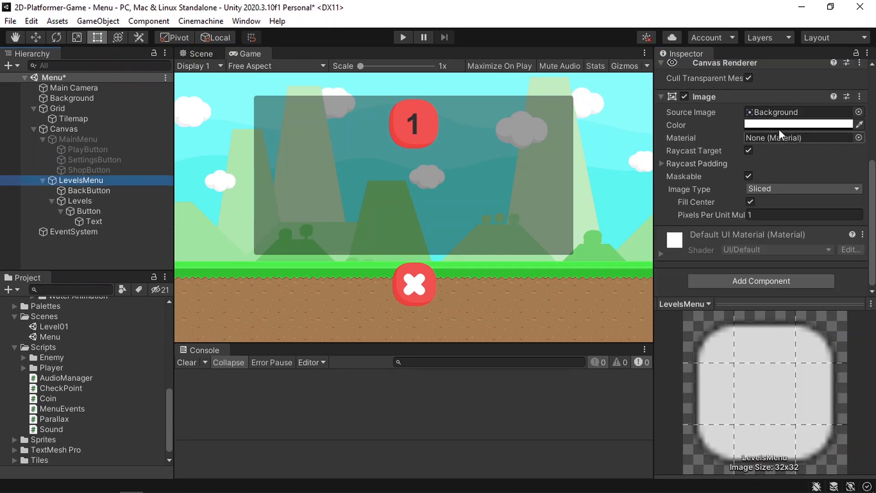
pyautogui.scroll(5, 779, 130)
pyautogui.click(690, 70)
pyautogui.click(689, 71)
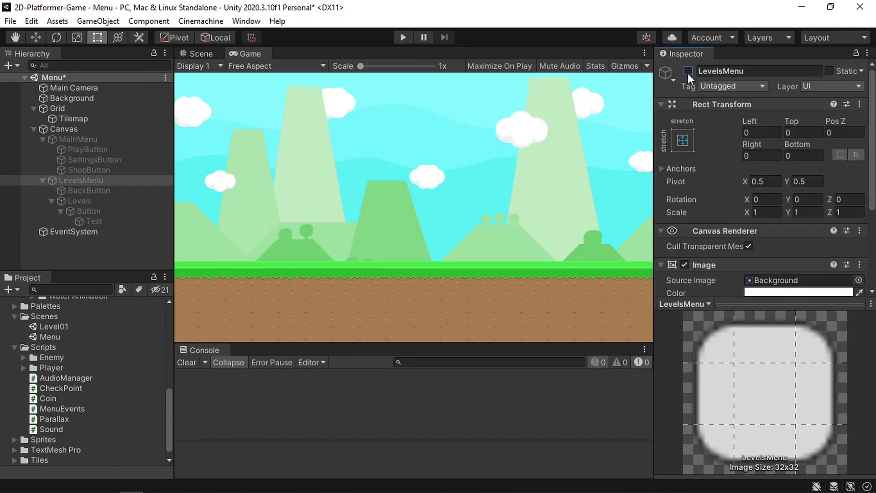
pyautogui.click(107, 138)
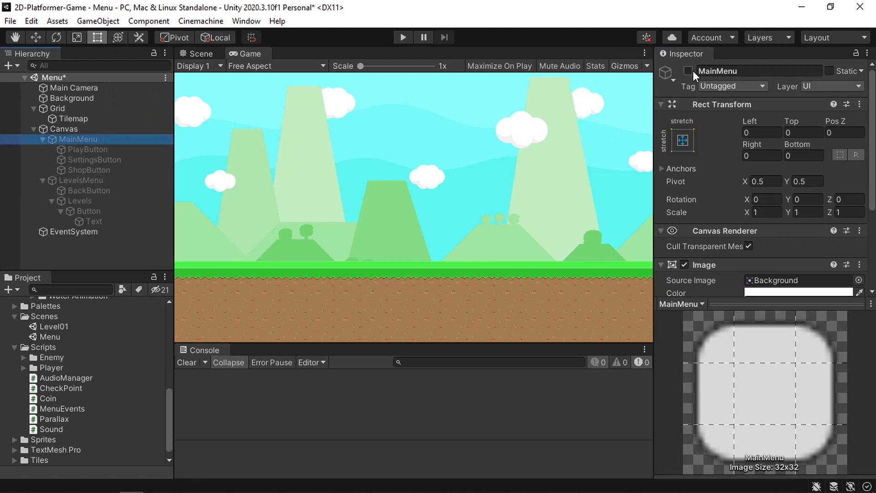
pyautogui.click(690, 71)
# - Run the game and test the Play and back buttons, then load level 1 from the levels menu
pyautogui.click(402, 37)
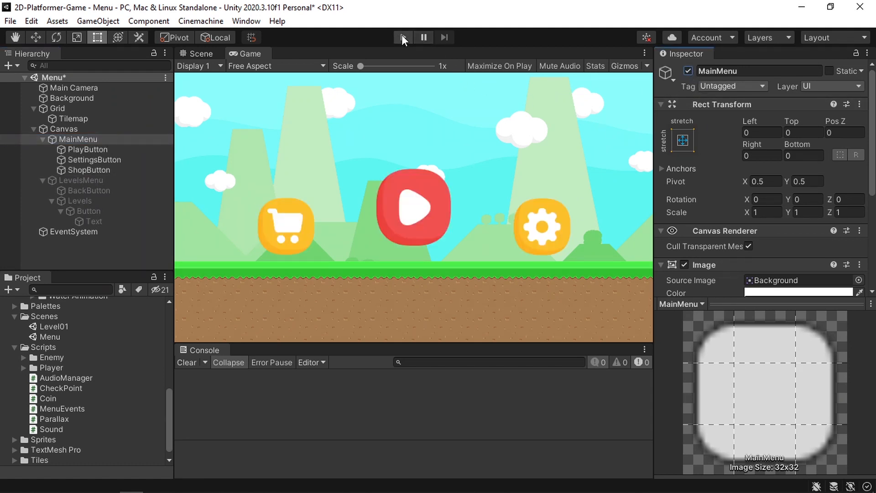
pyautogui.click(428, 217)
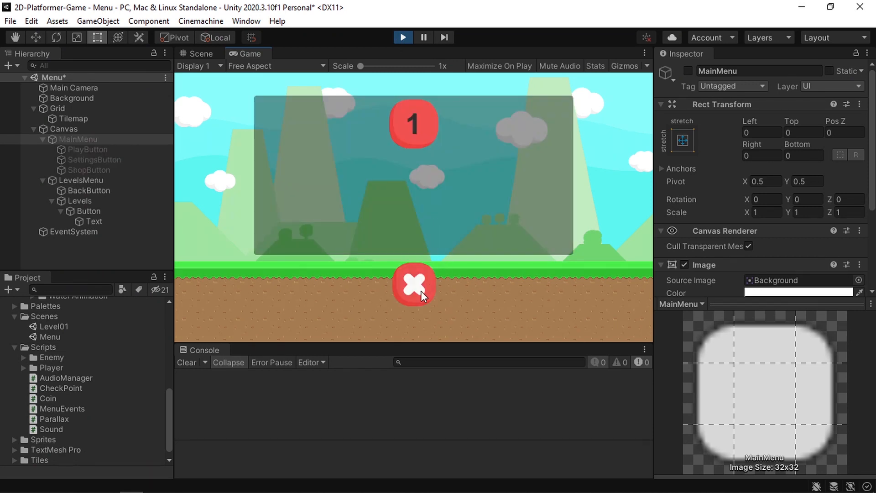
pyautogui.click(421, 292)
pyautogui.click(430, 225)
pyautogui.click(416, 126)
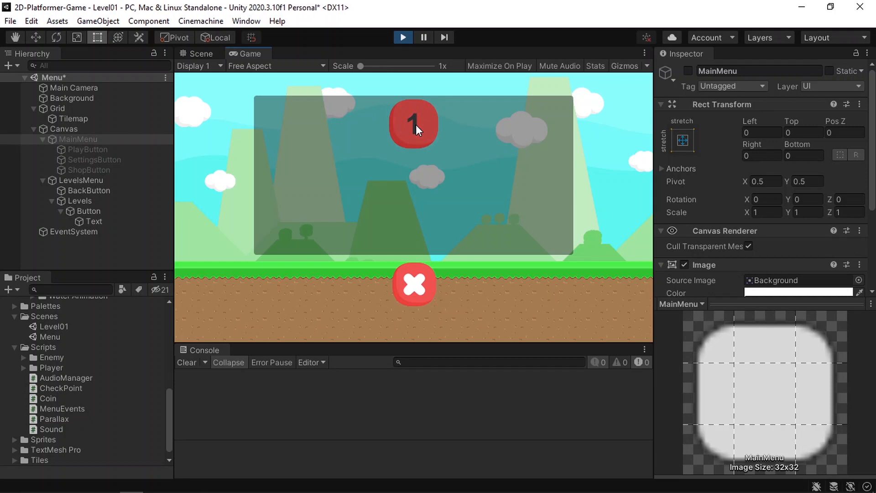
# - Play through part of Level01 by moving and jumping the character, then stop the game
pyautogui.press('Left')
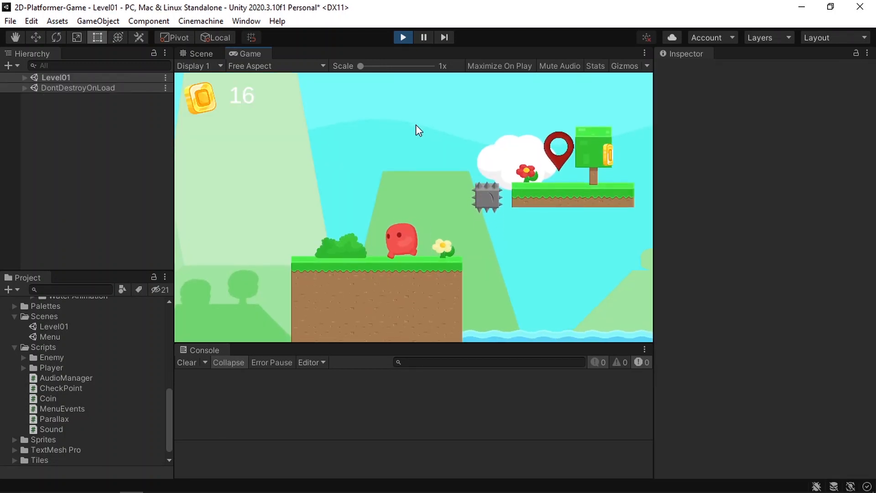
pyautogui.press('Right')
pyautogui.press('space')
pyautogui.press('Right')
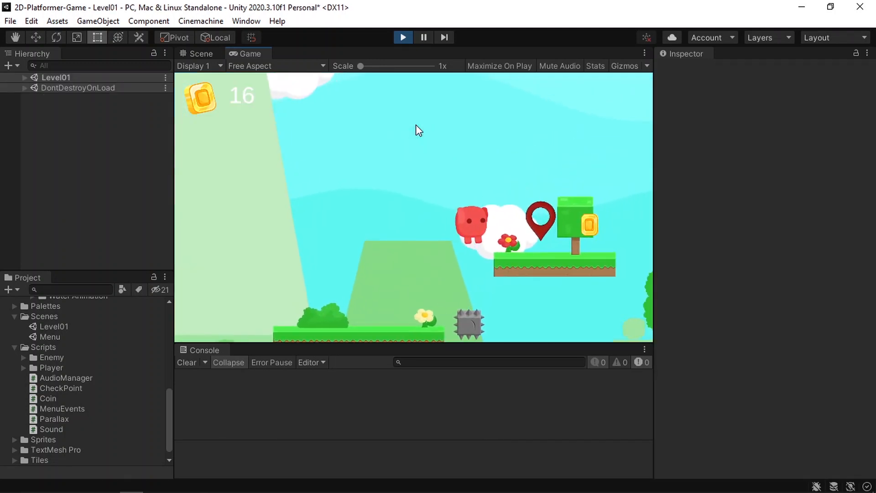
pyautogui.press('space')
pyautogui.press('Right')
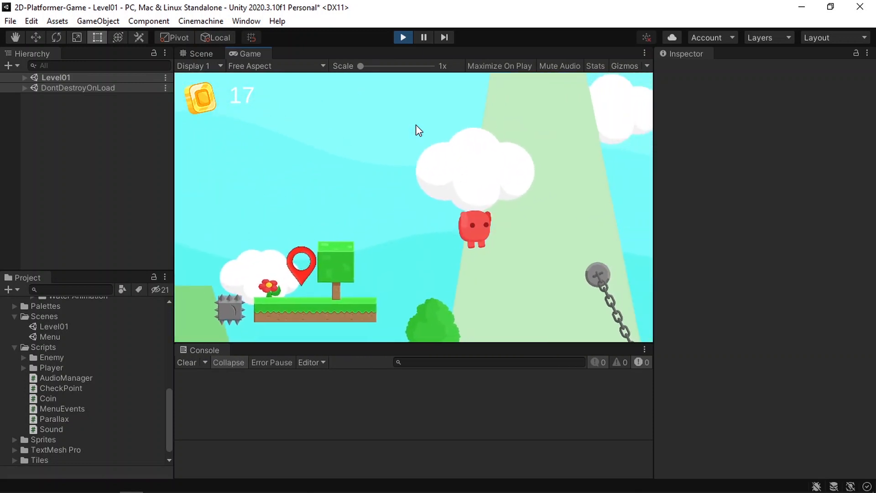
pyautogui.press('Right')
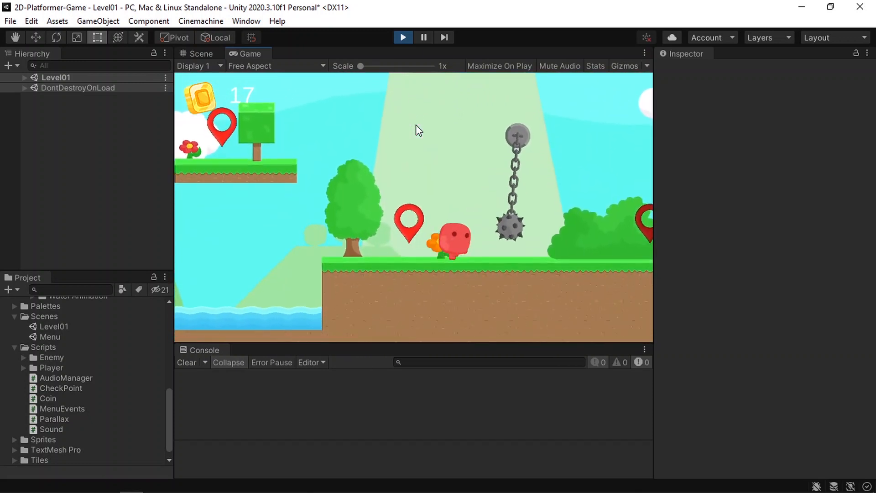
pyautogui.press('space')
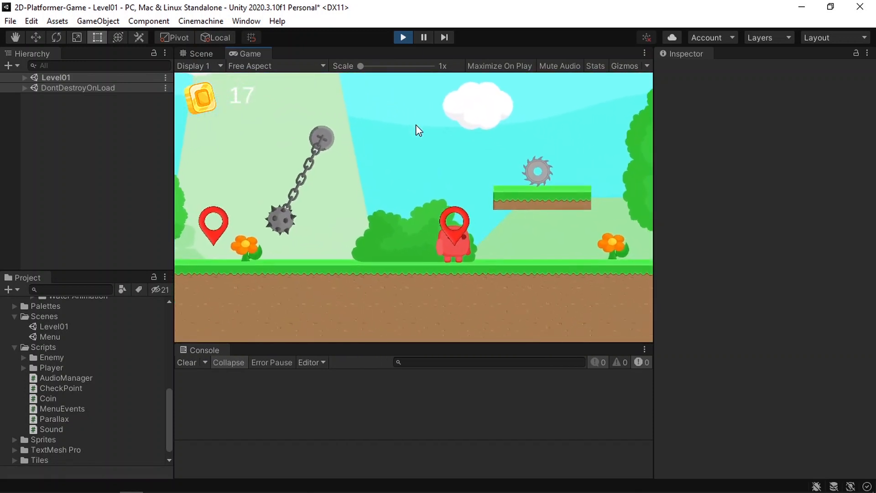
pyautogui.click(402, 37)
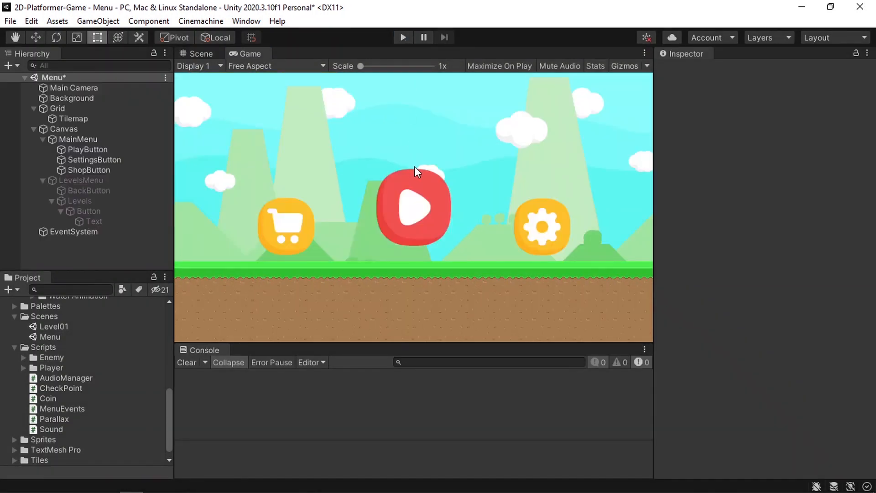